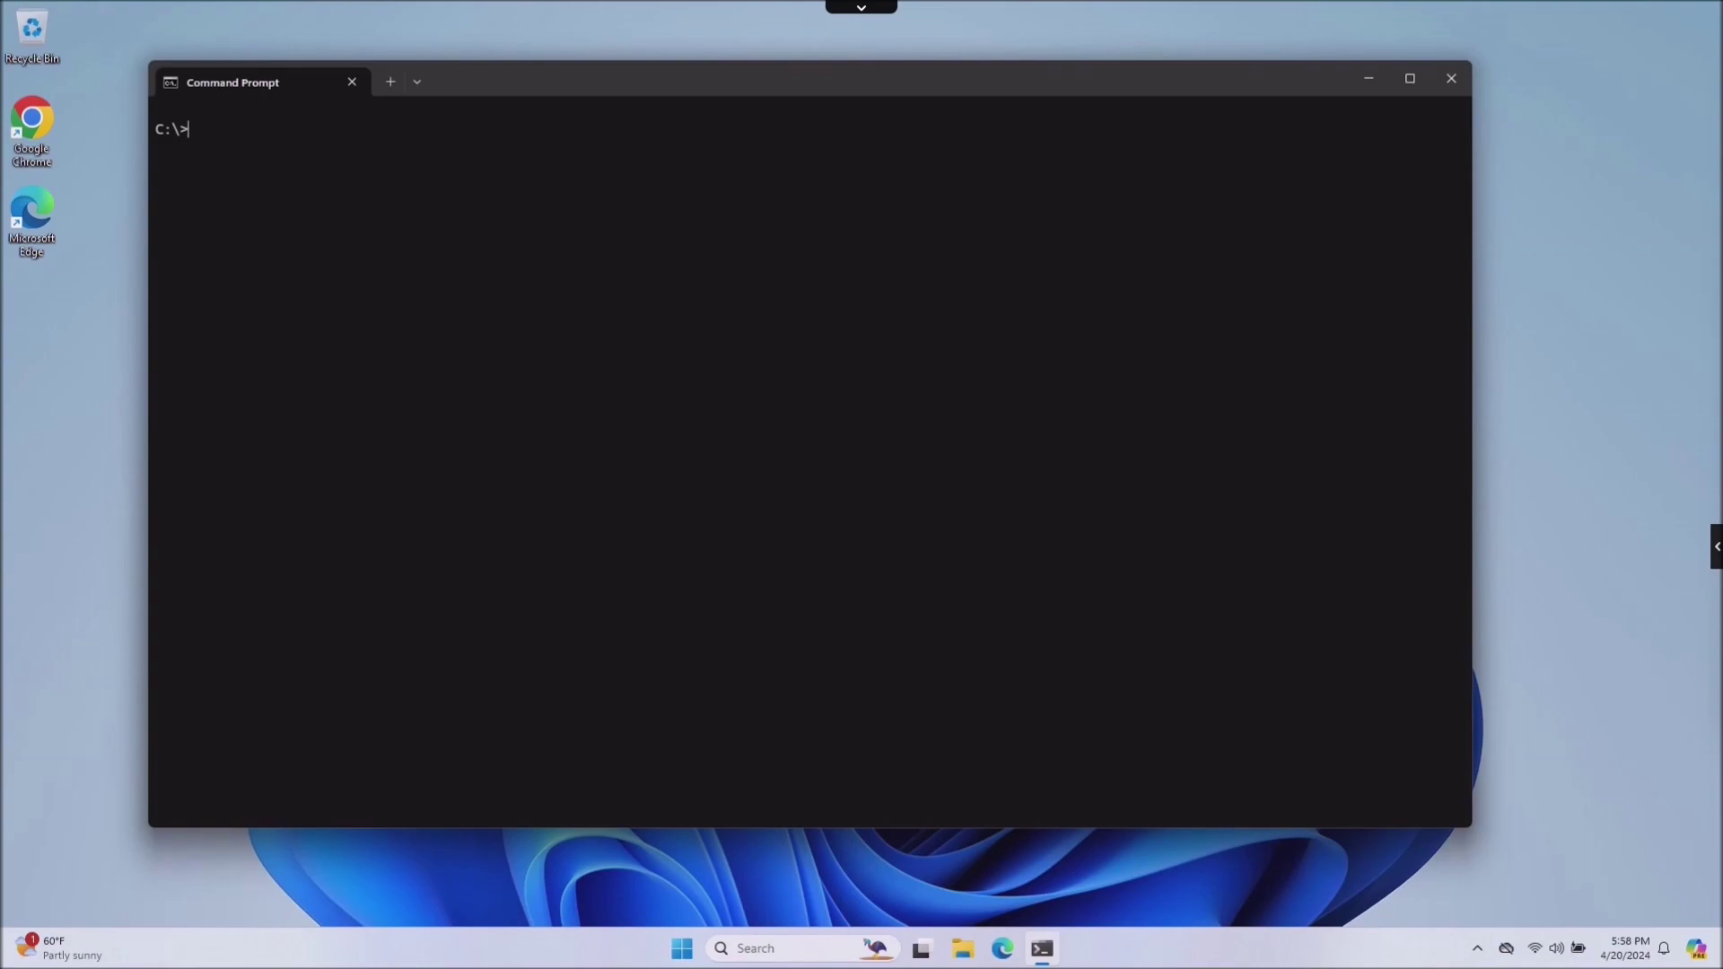
Maximise Command Prompt and run dir to list the folders at the root of C:.
{"action": "left_click", "coordinate": [1409, 78]}
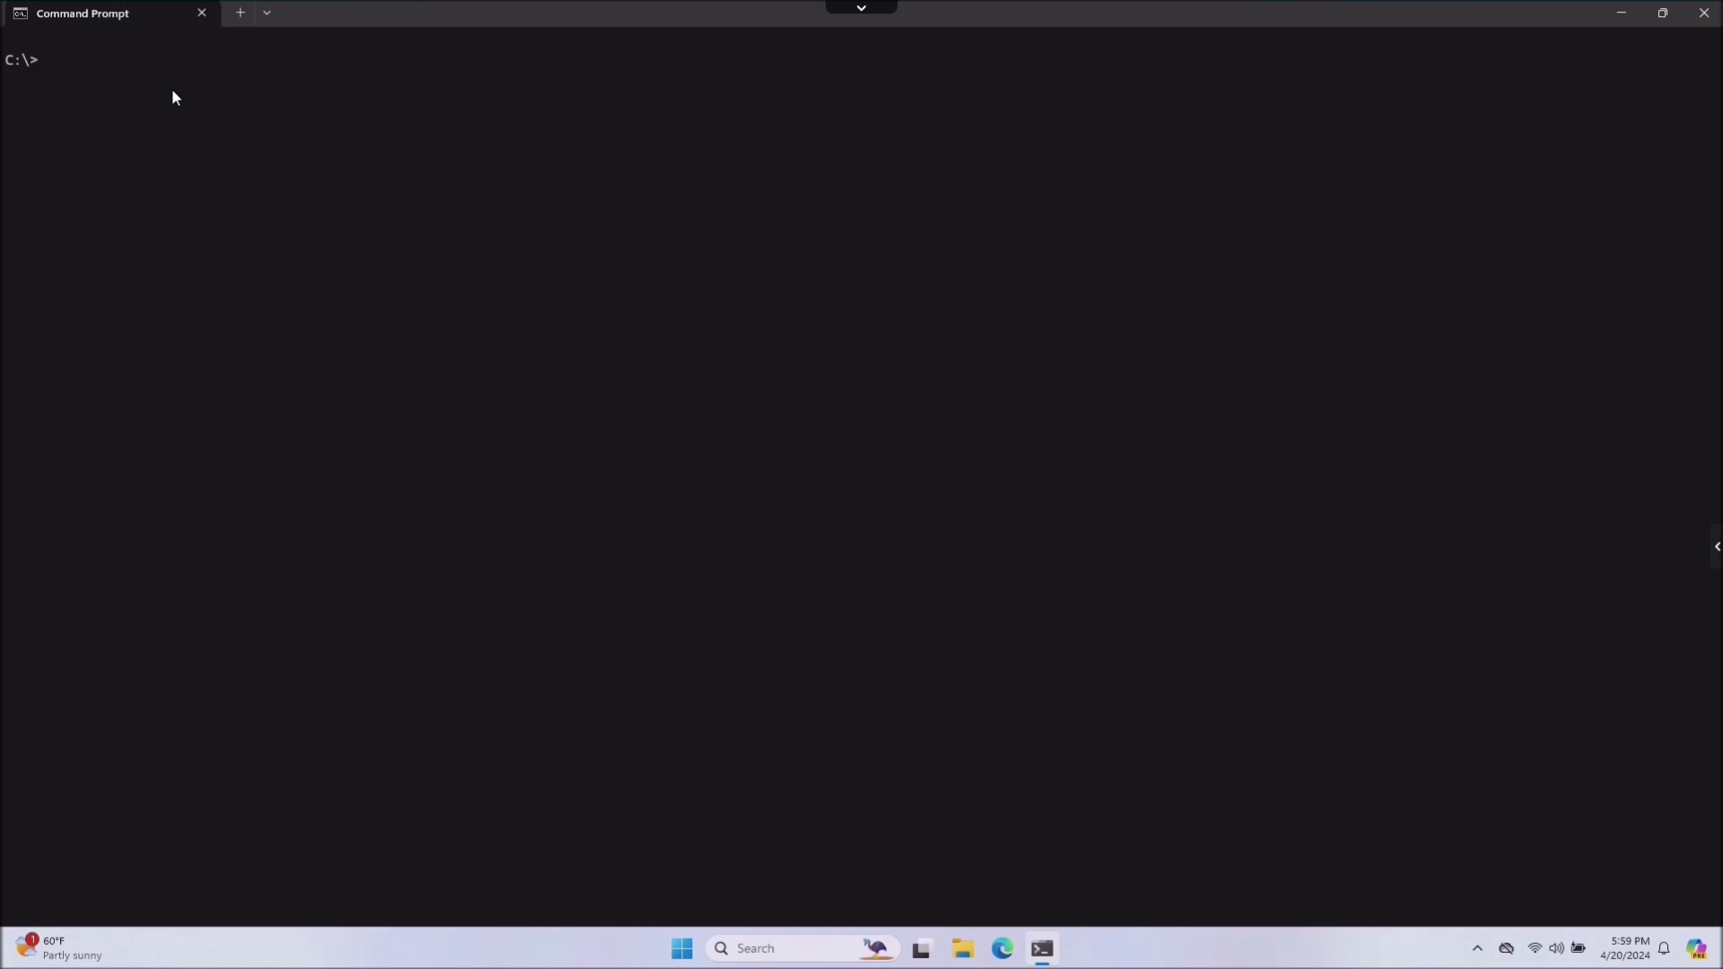
{"action": "type", "text": "dir"}
{"action": "key", "text": "Return"}
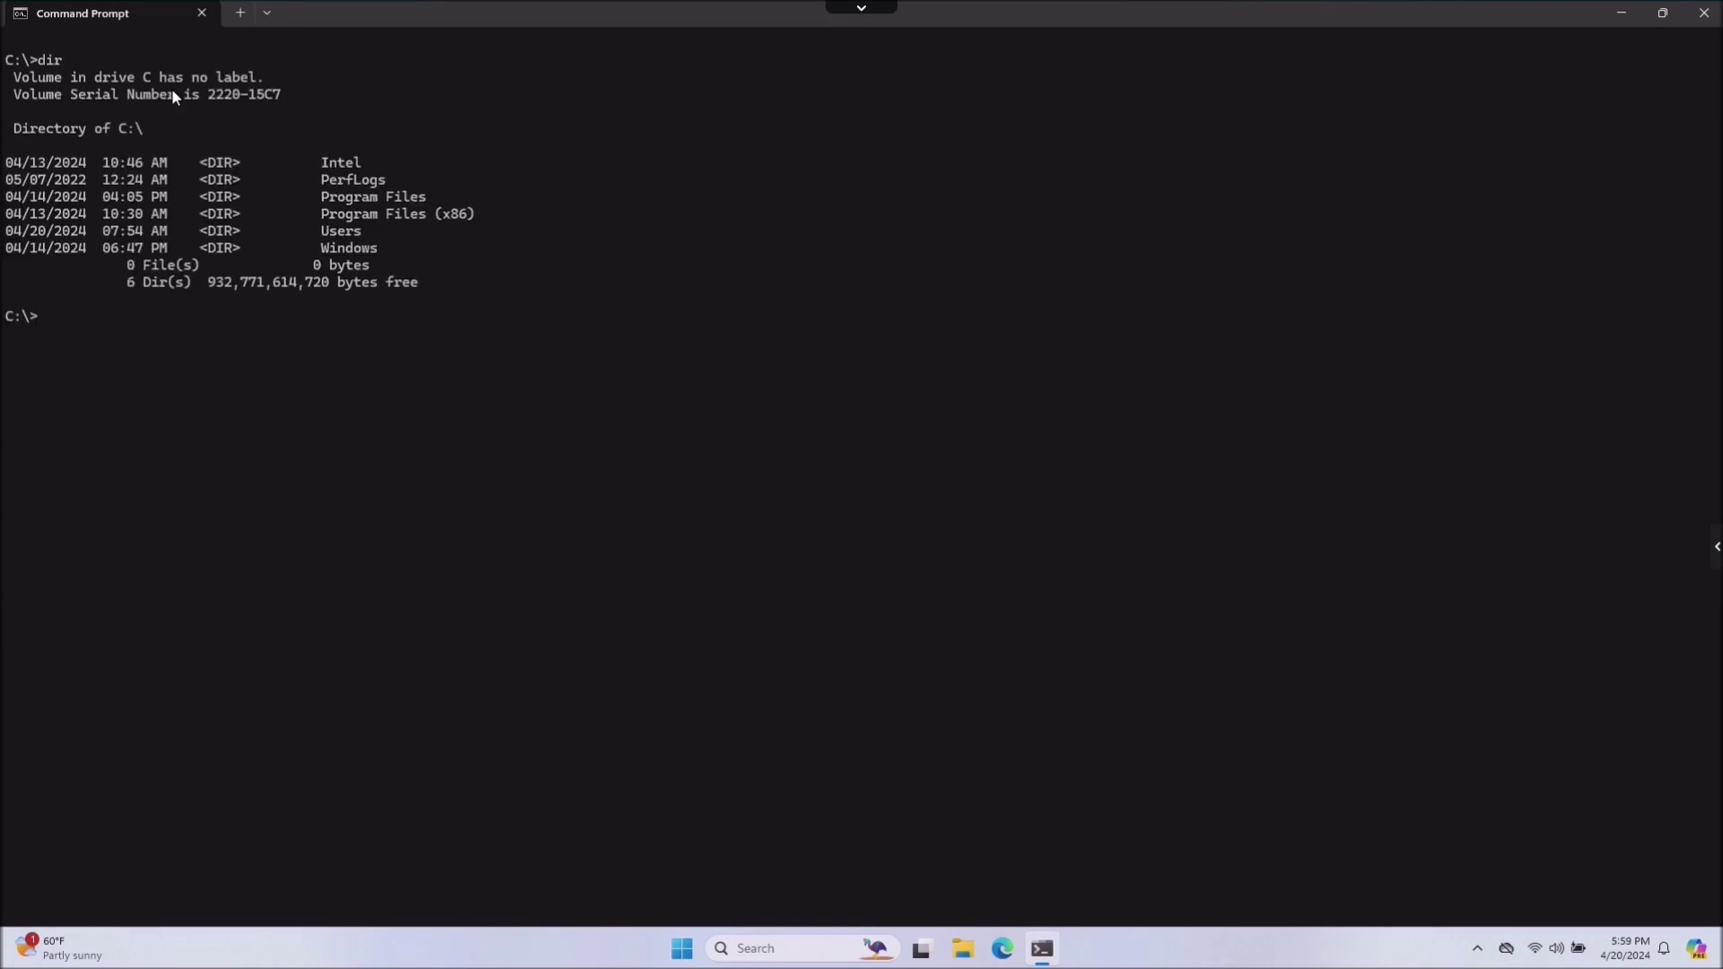
{"action": "type", "text": "cd \\"}
{"action": "key", "text": "BackSpace"}
{"action": "key", "text": "BackSpace"}
{"action": "key", "text": "BackSpace"}
{"action": "key", "text": "BackSpace"}
Close Command Prompt and box-select the Chrome and Edge desktop icons.
{"action": "left_click", "coordinate": [1704, 13]}
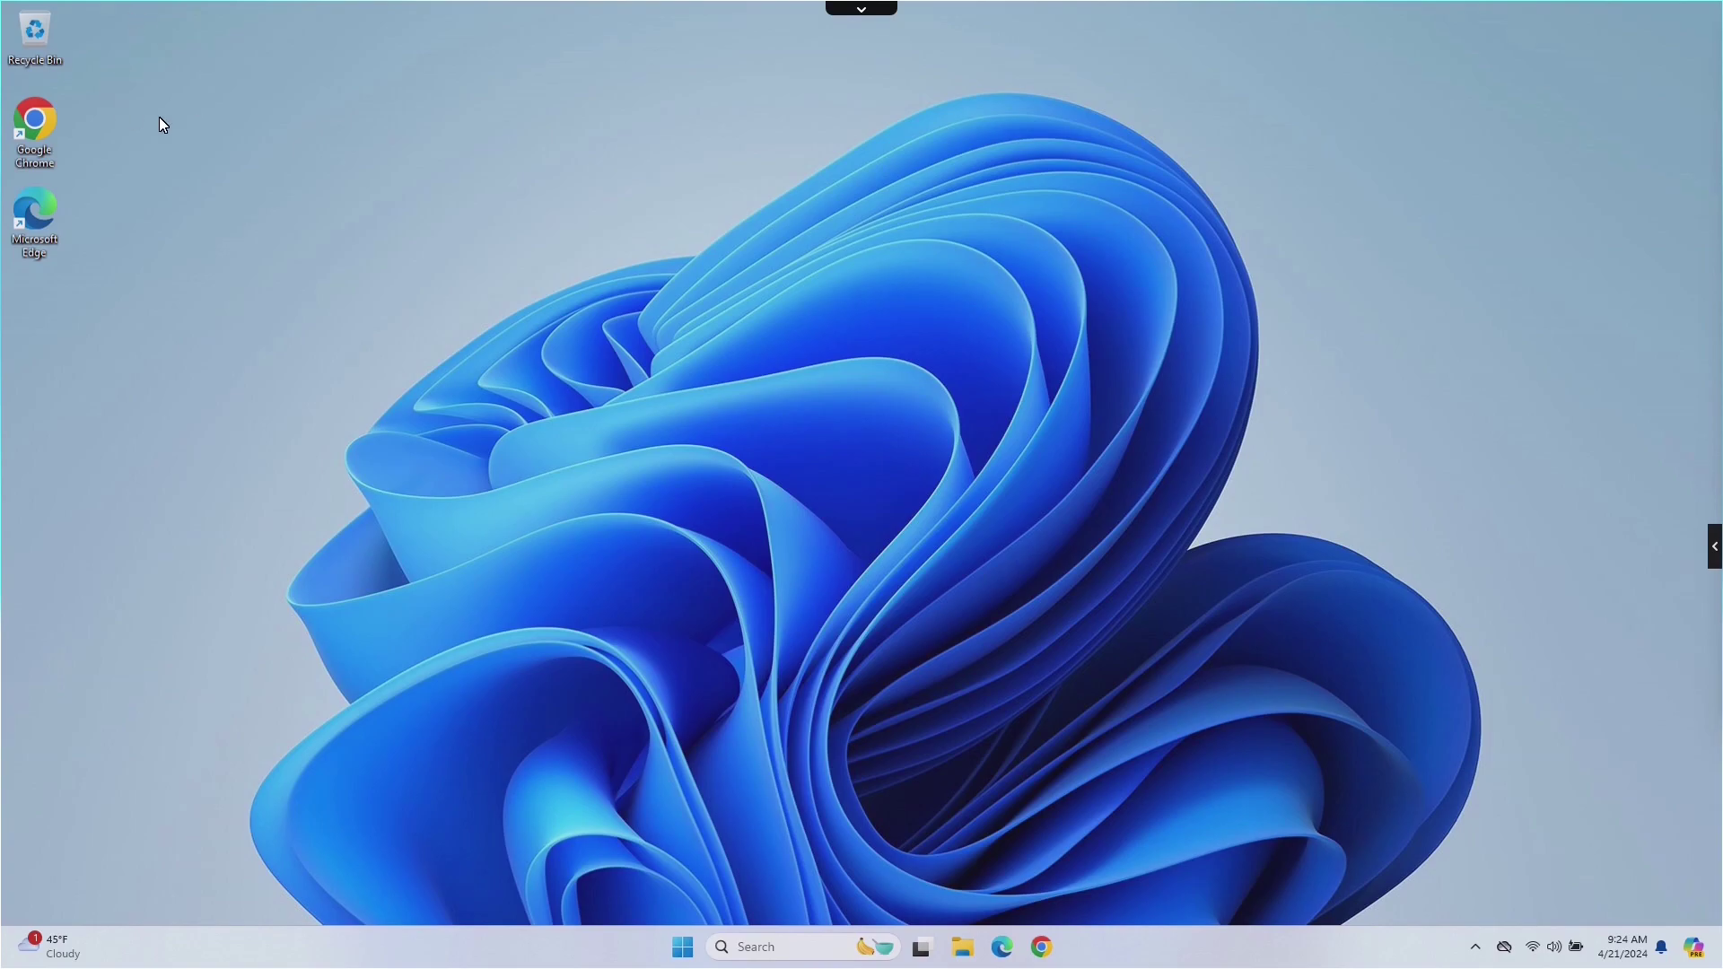
{"action": "left_click_drag", "start_coordinate": [170, 133], "coordinate": [4, 216]}
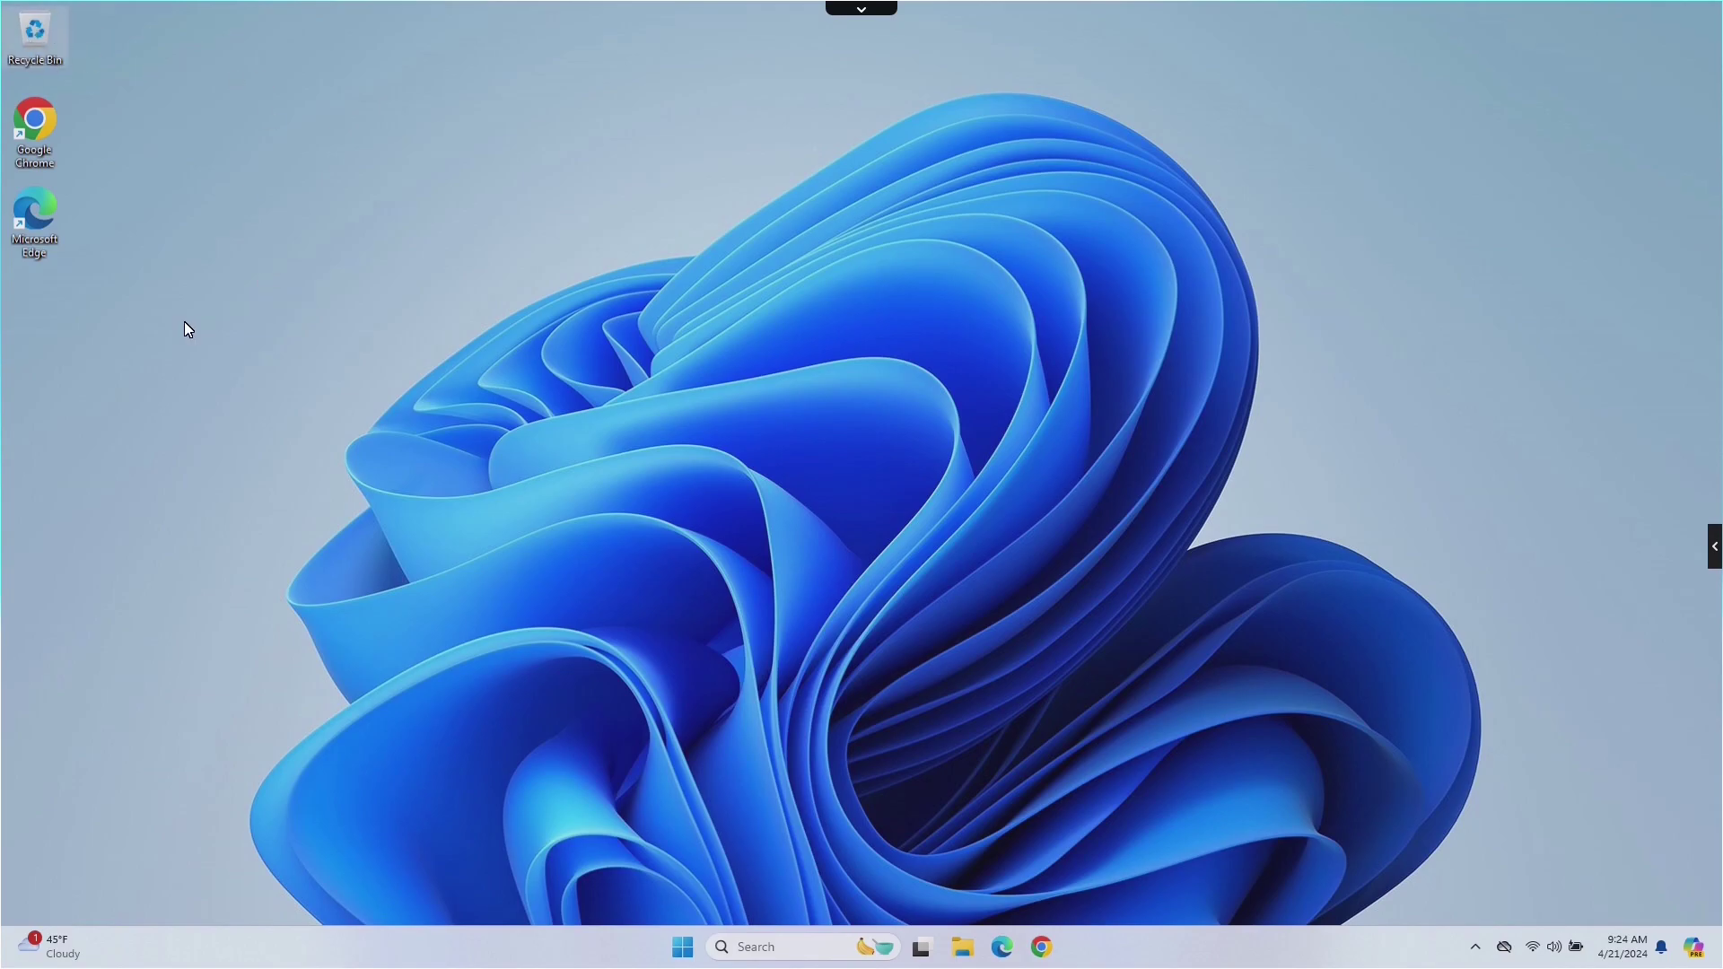
{"action": "left_click_drag", "start_coordinate": [146, 347], "coordinate": [250, 97]}
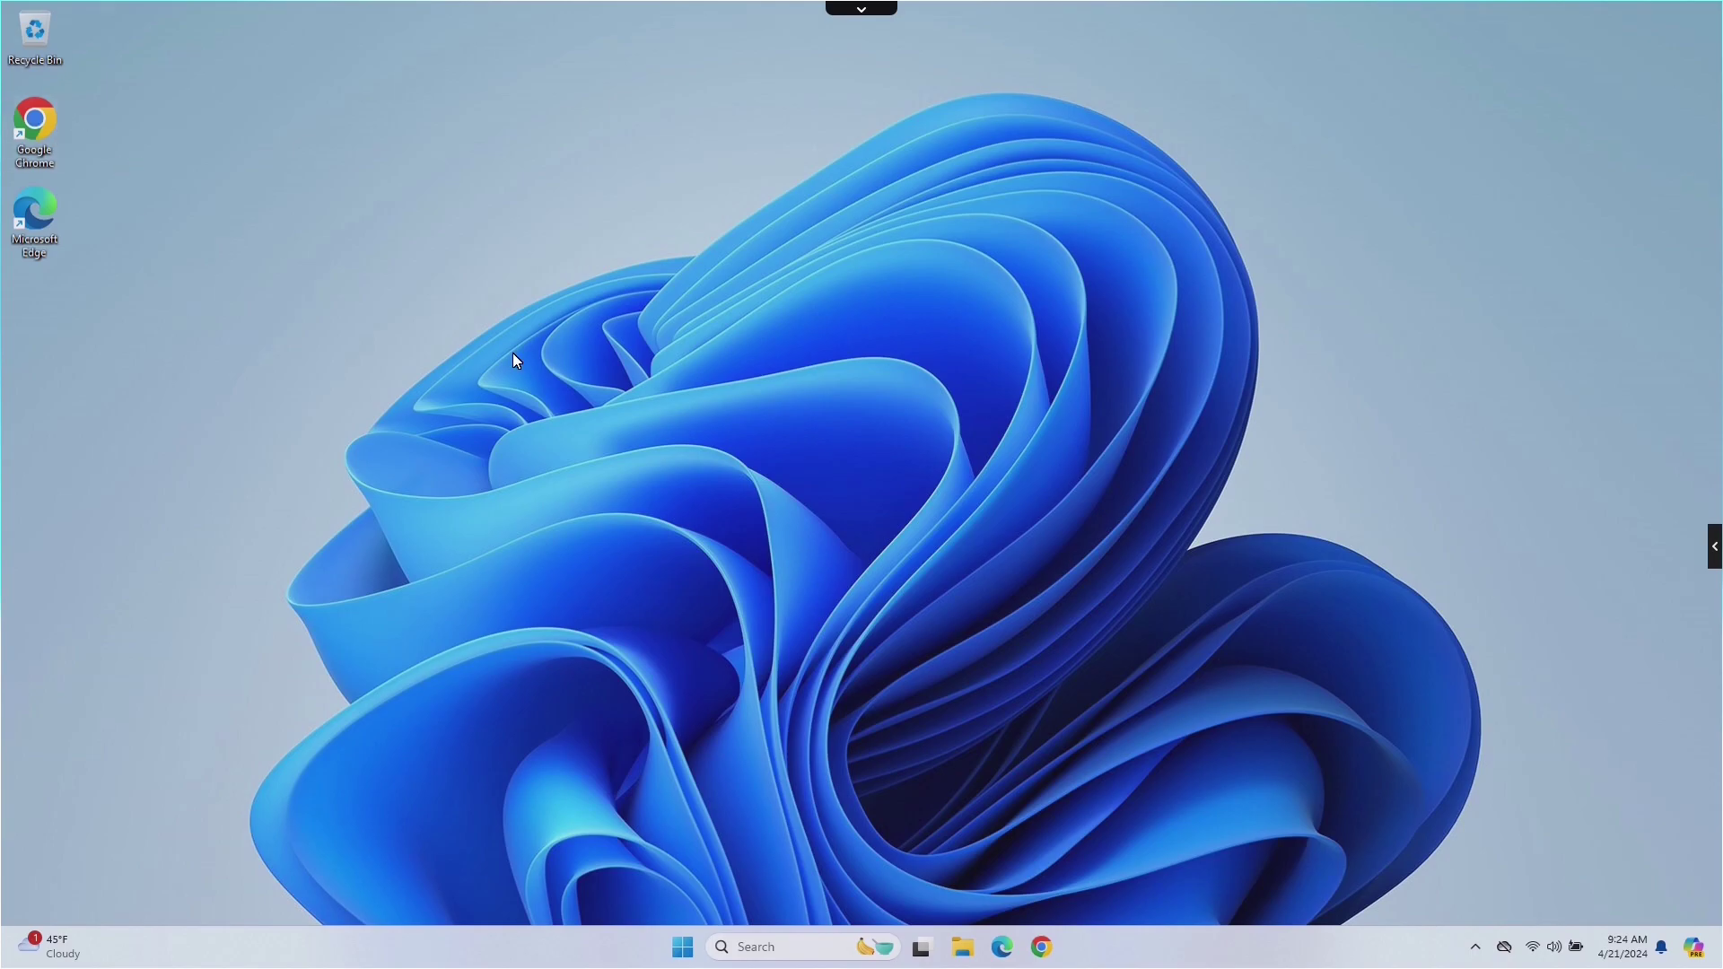
{"action": "double_click", "coordinate": [35, 215]}
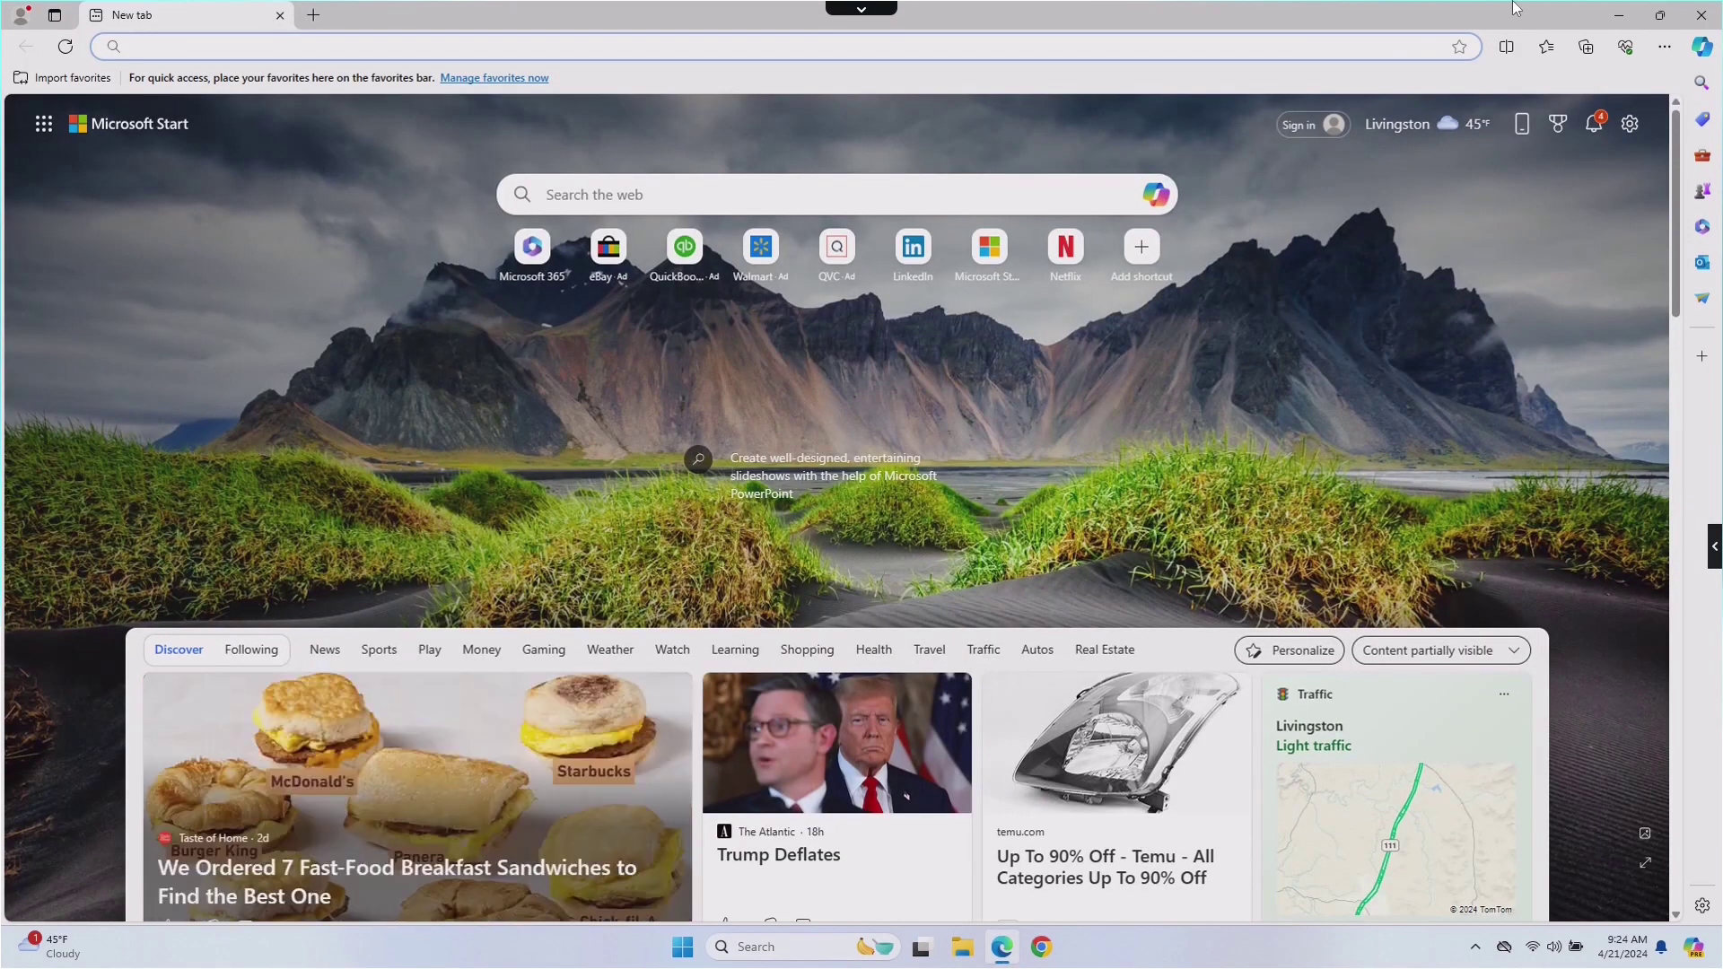
{"action": "left_click", "coordinate": [1703, 20]}
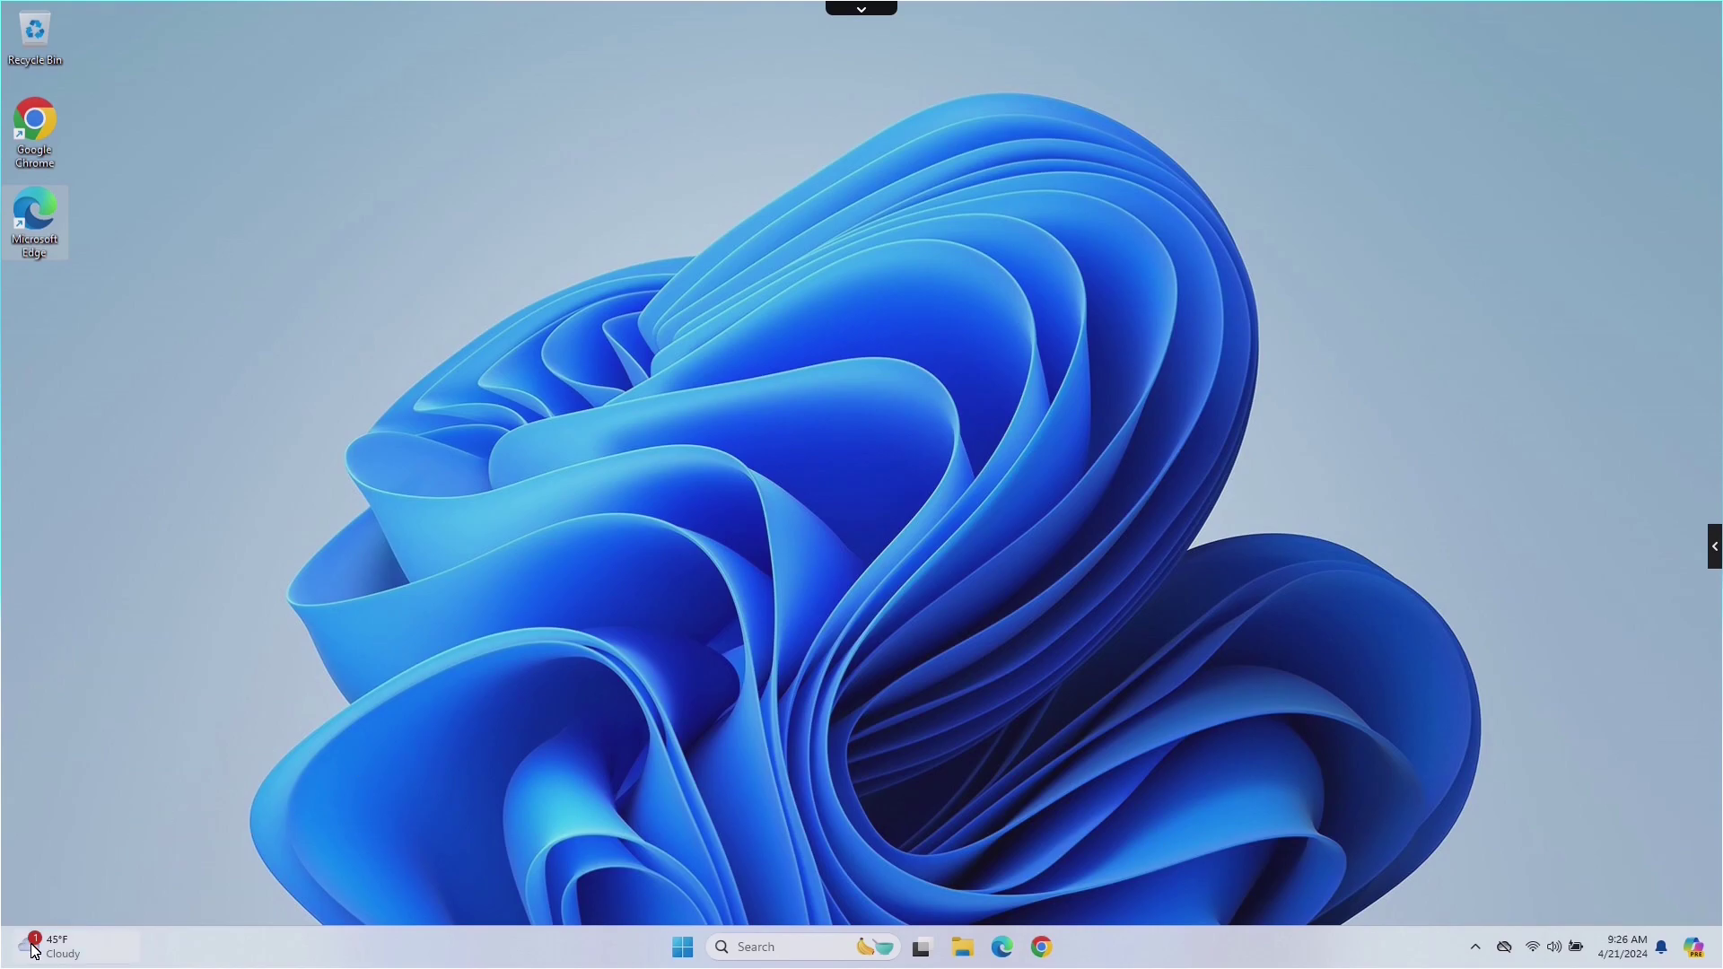
{"action": "mouse_move", "coordinate": [30, 949]}
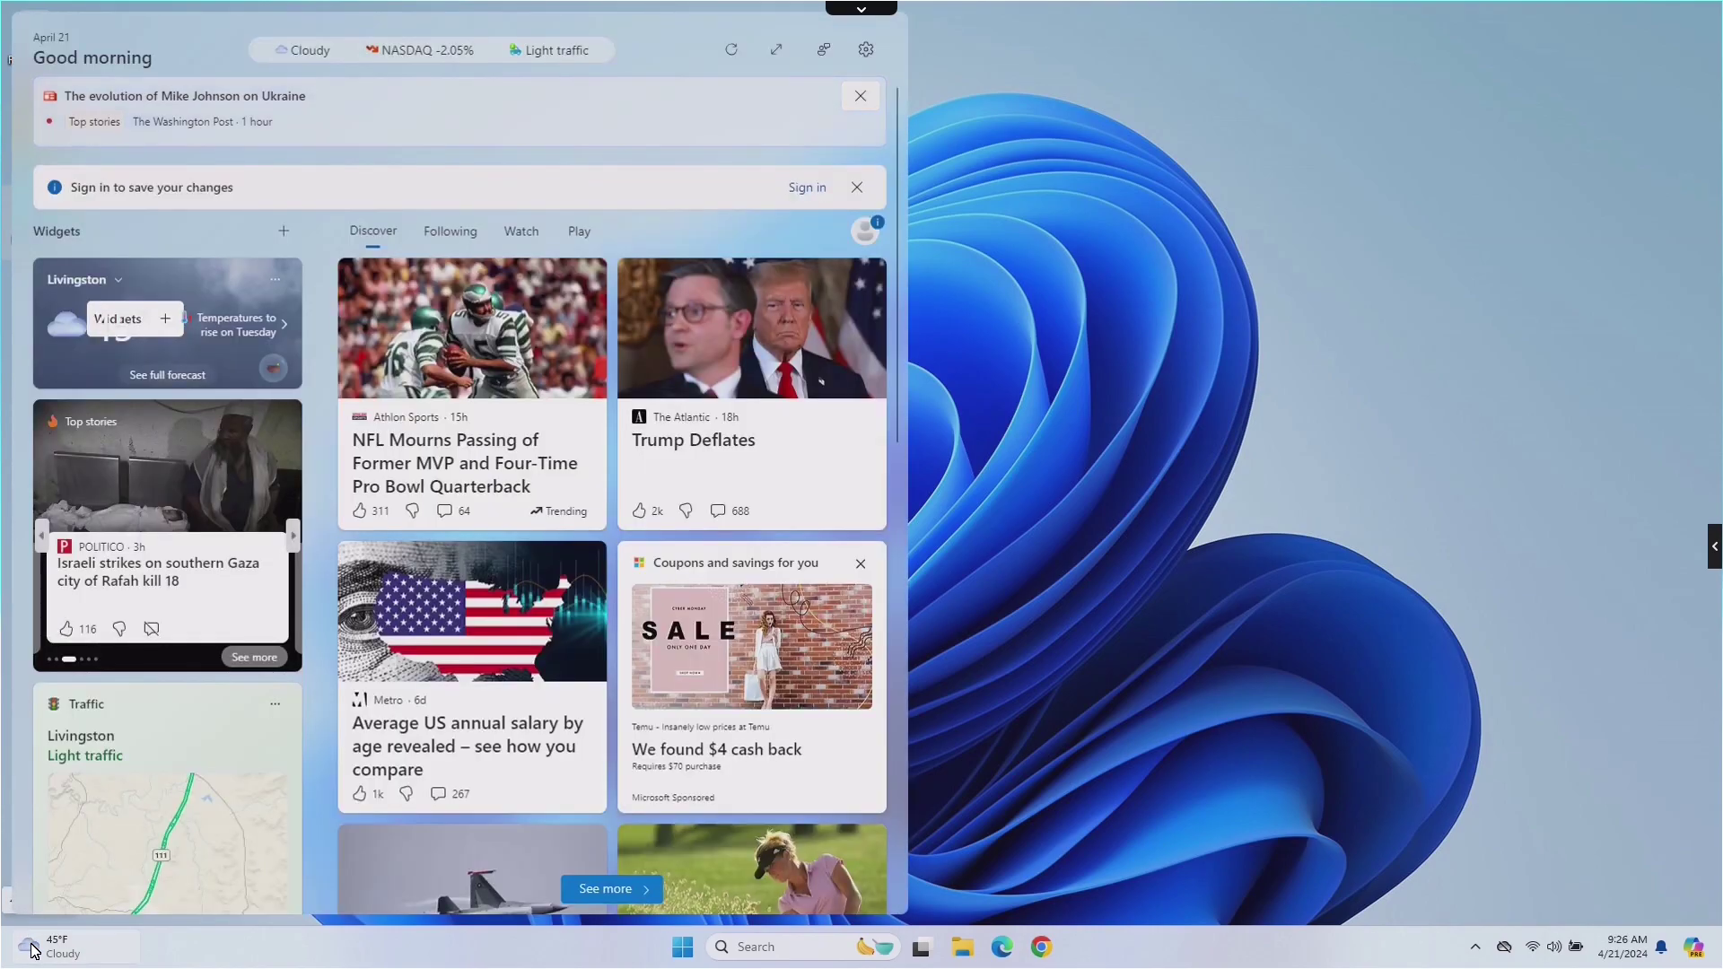
{"action": "scroll", "coordinate": [245, 602], "scroll_direction": "down", "scroll_amount": 10}
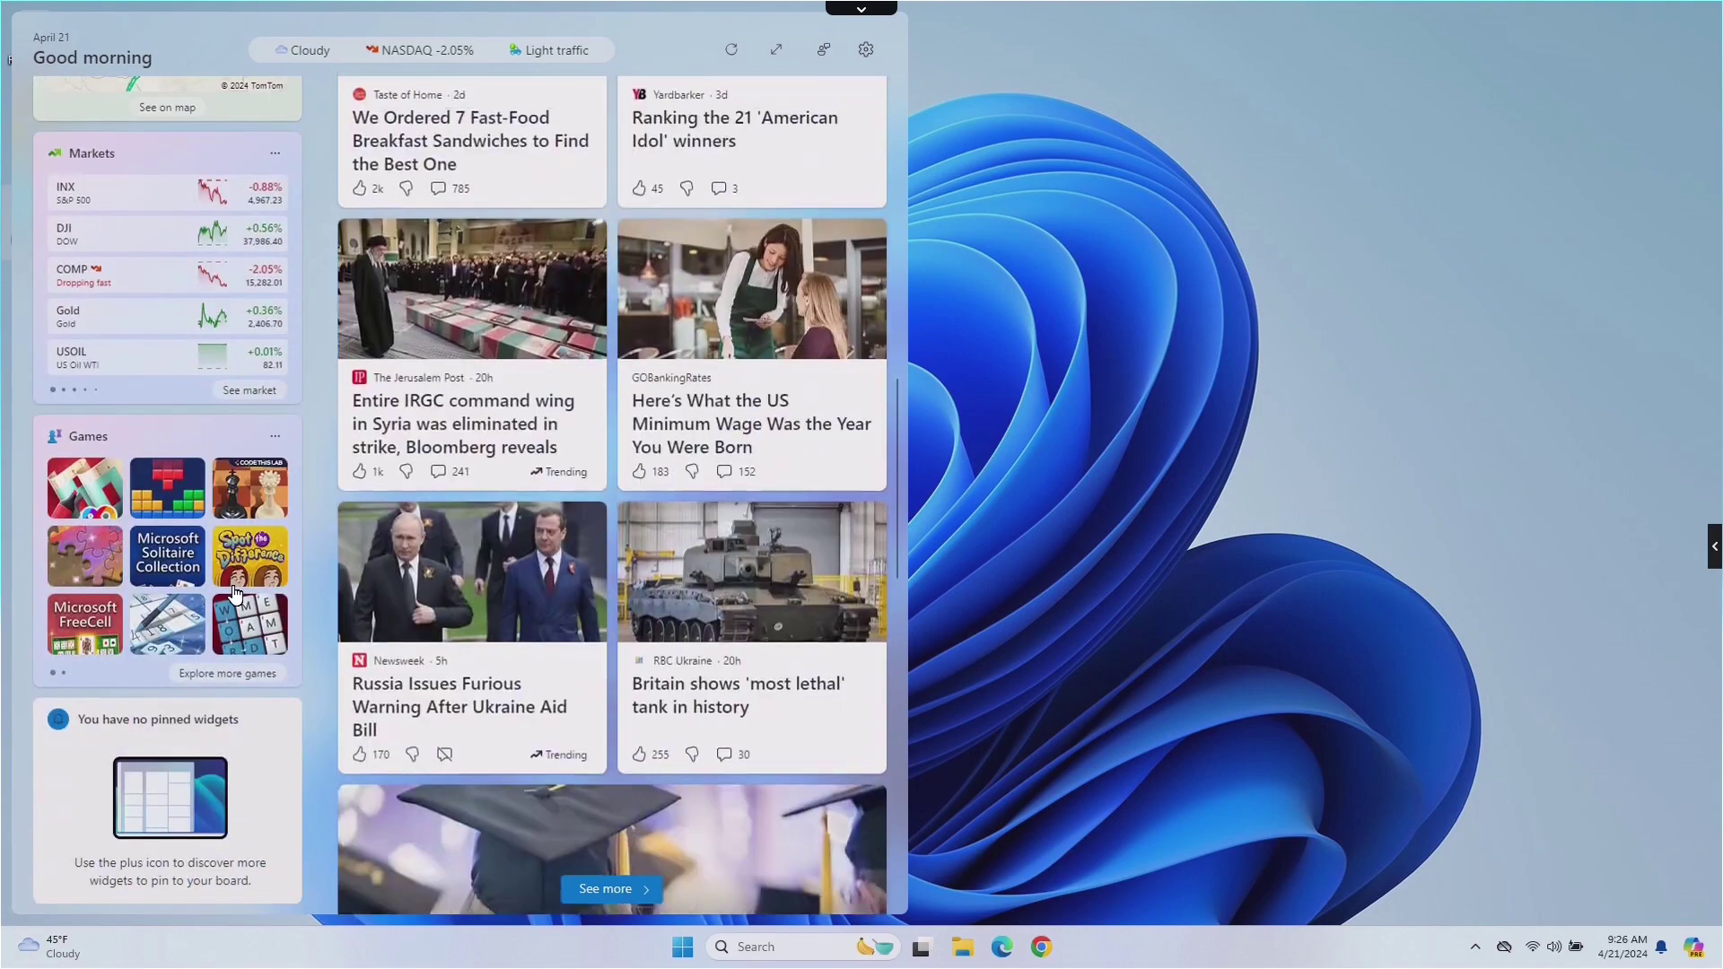
{"action": "scroll", "coordinate": [144, 682], "scroll_direction": "up", "scroll_amount": 5}
{"action": "scroll", "coordinate": [143, 682], "scroll_direction": "up", "scroll_amount": 5}
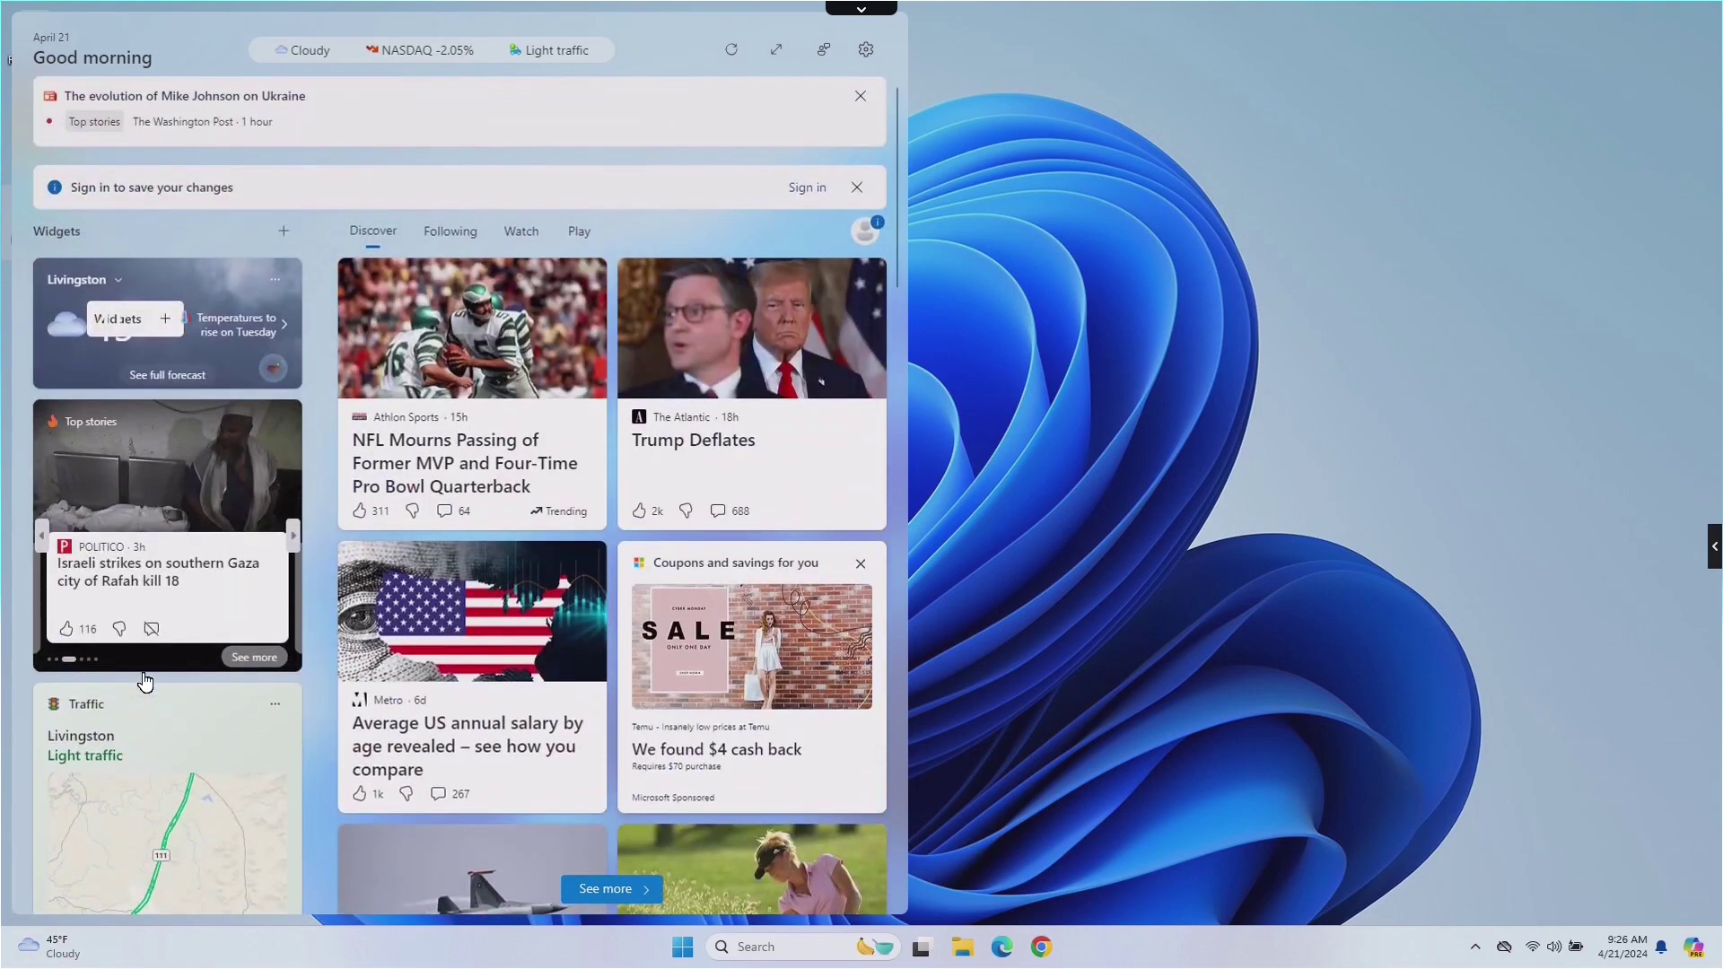
{"action": "left_click", "coordinate": [1117, 298]}
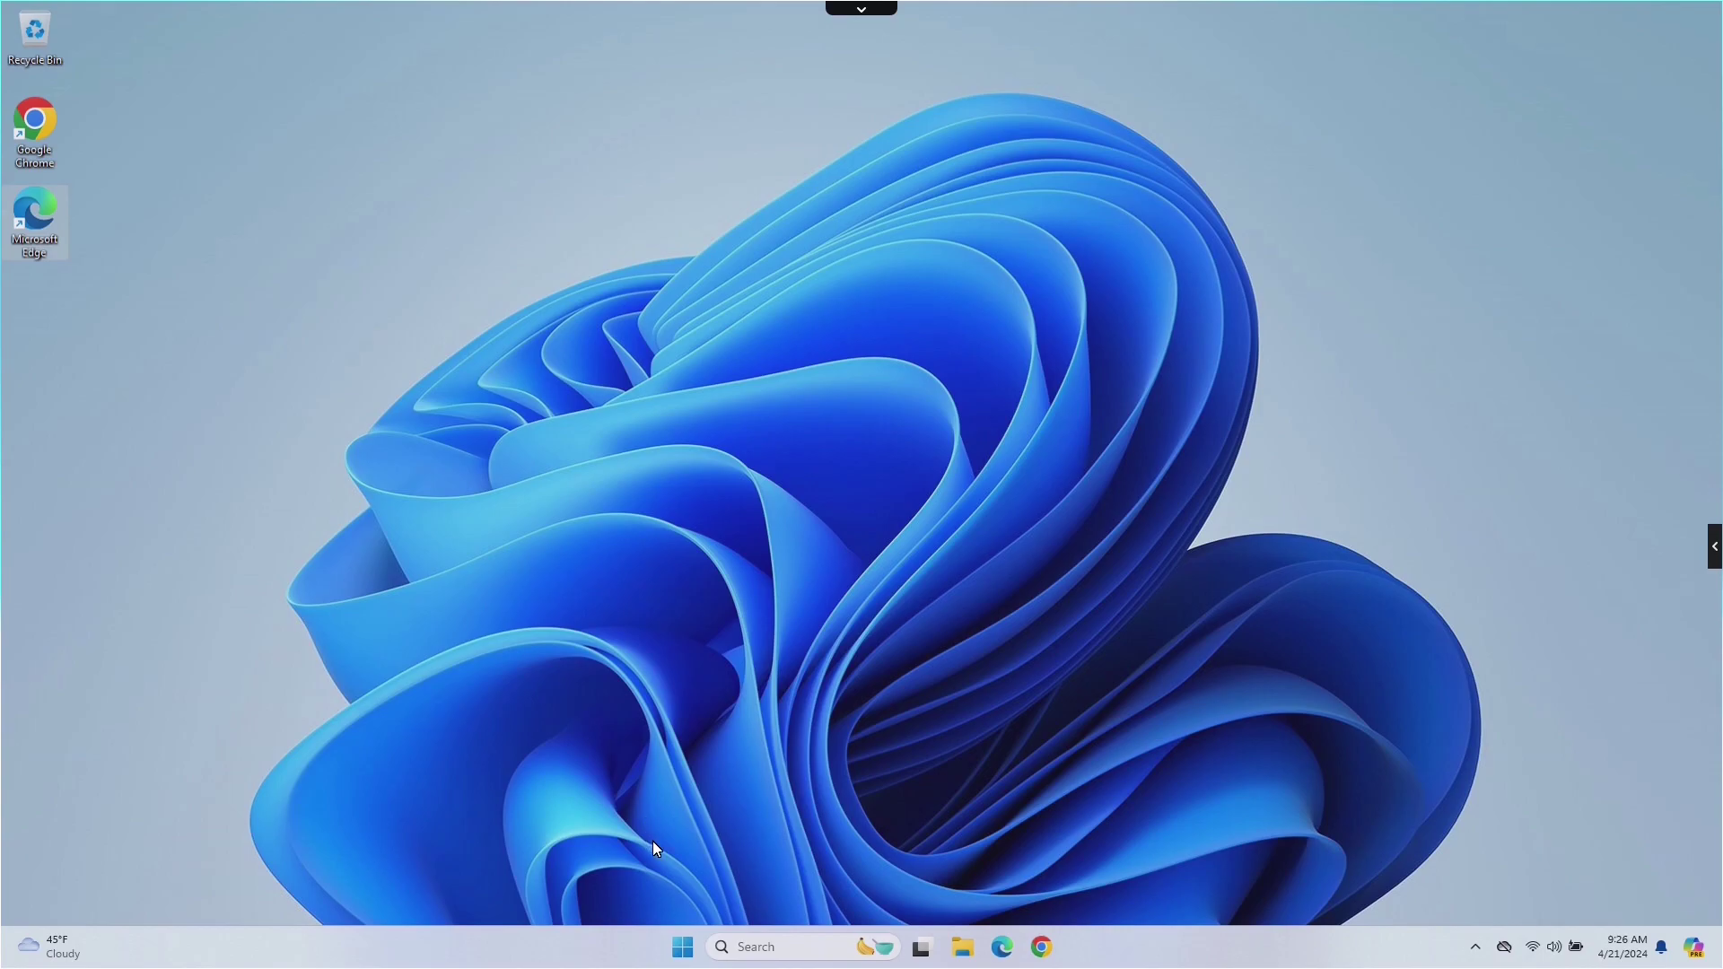
{"action": "left_click", "coordinate": [681, 948]}
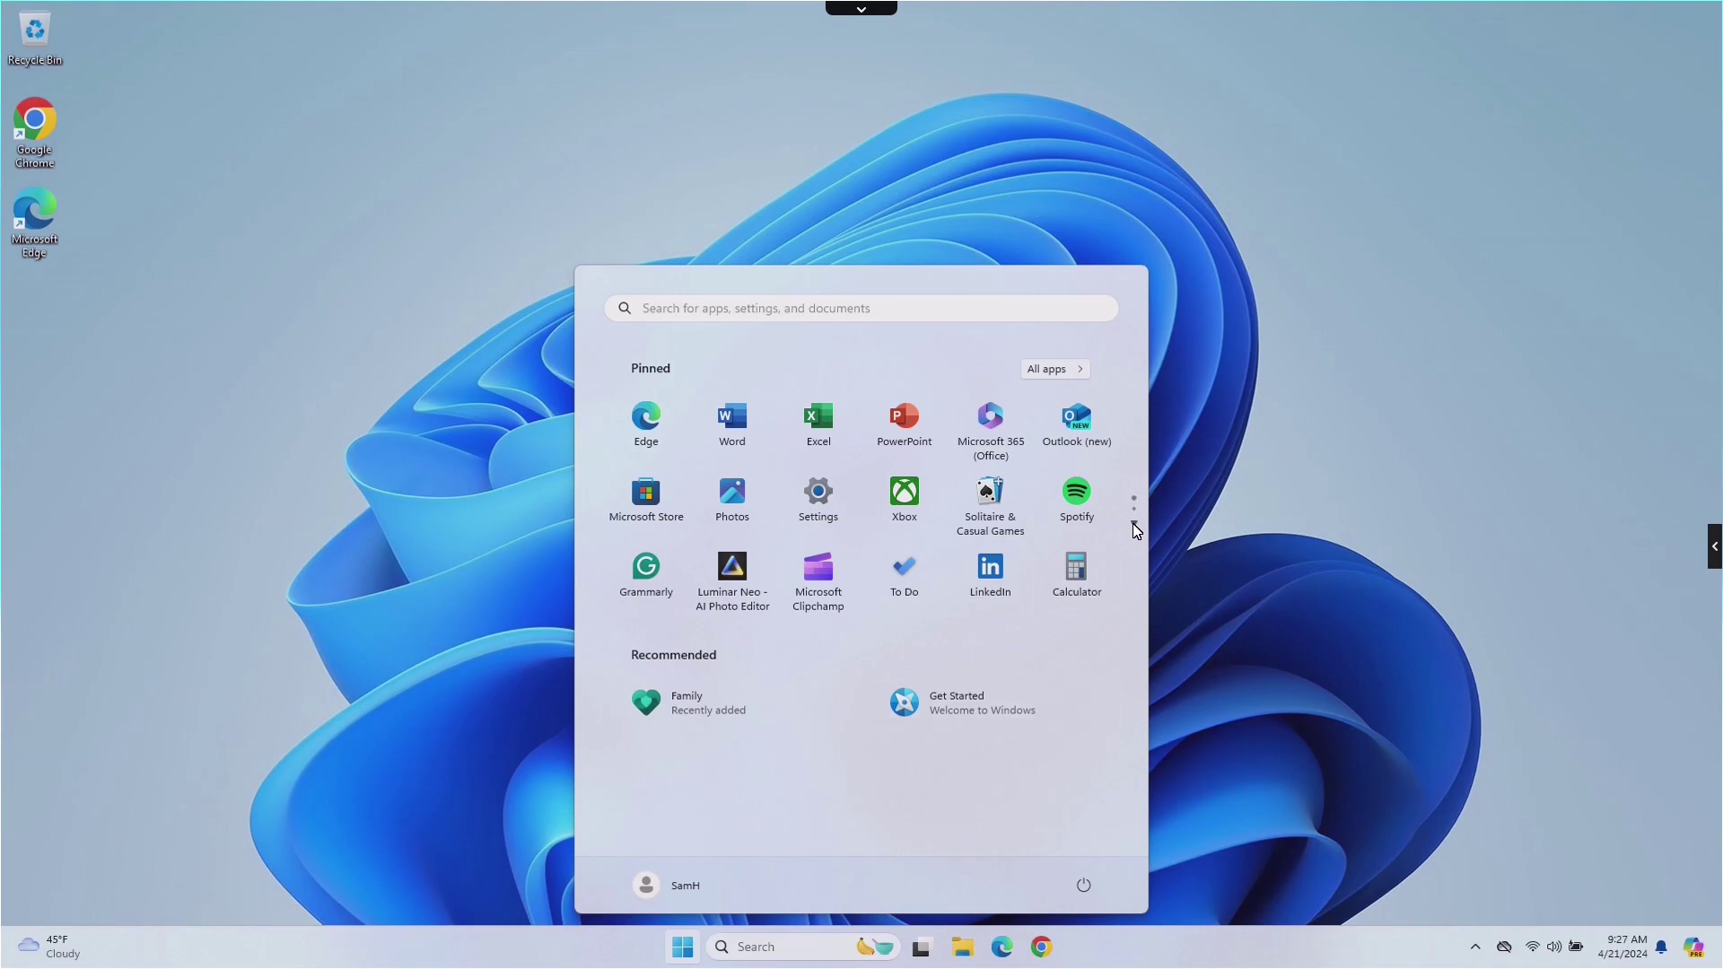
{"action": "left_click", "coordinate": [1135, 525]}
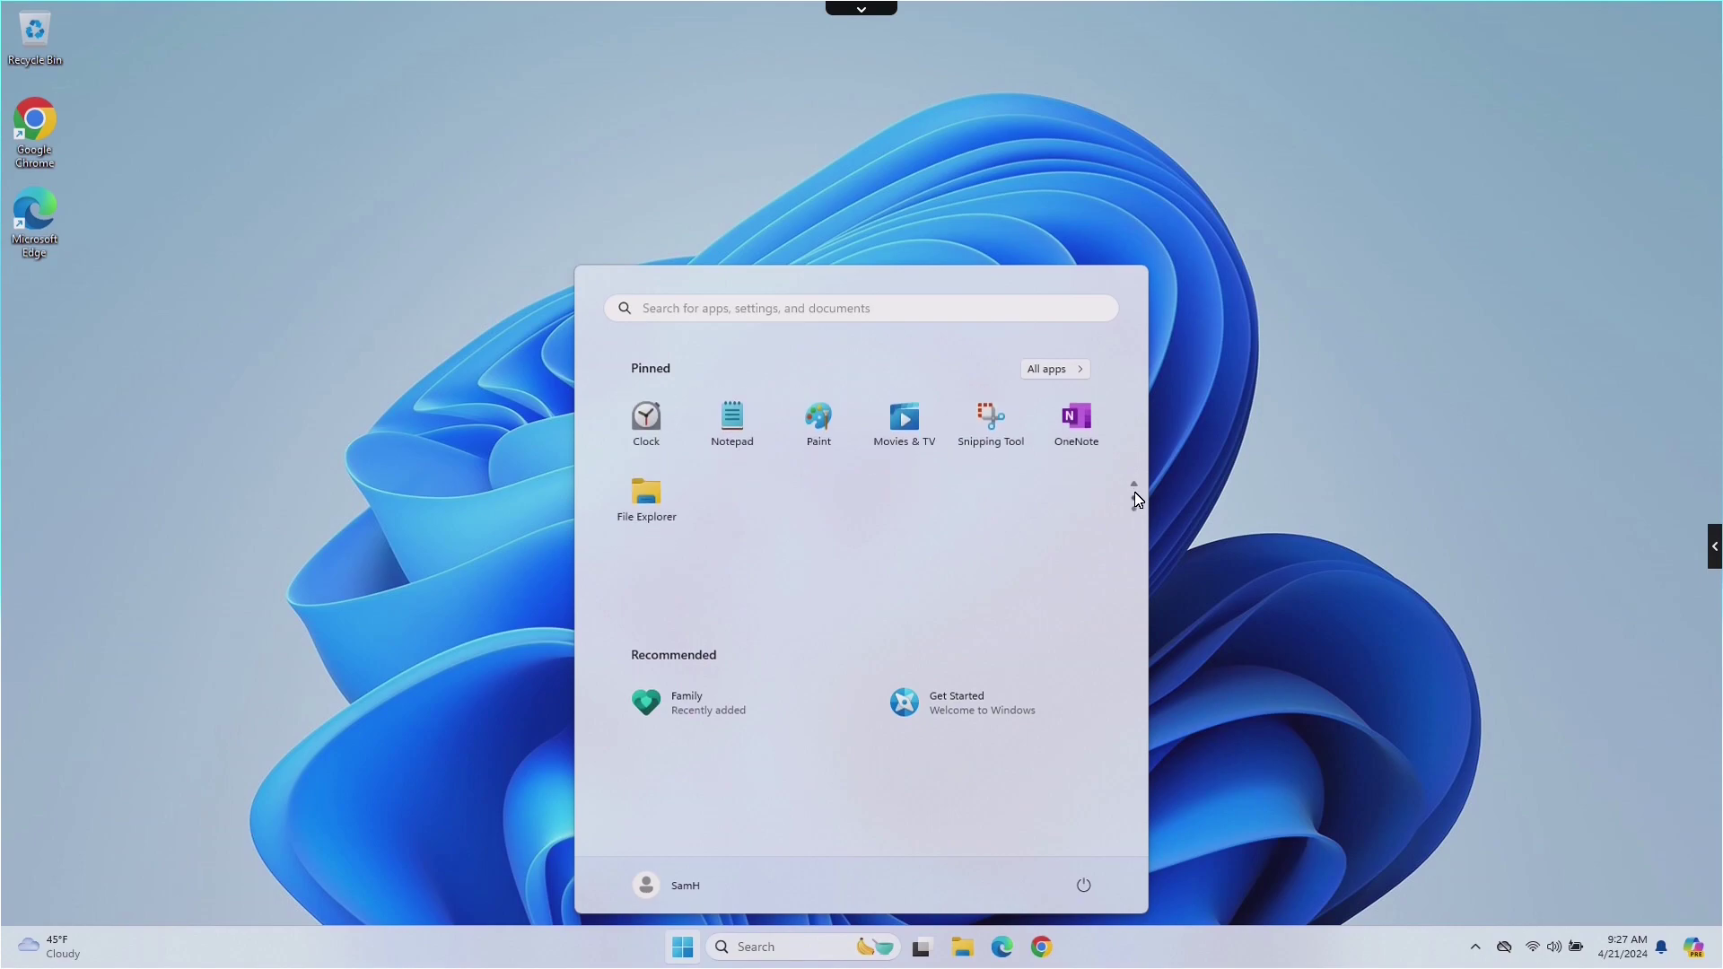
{"action": "left_click", "coordinate": [1136, 491]}
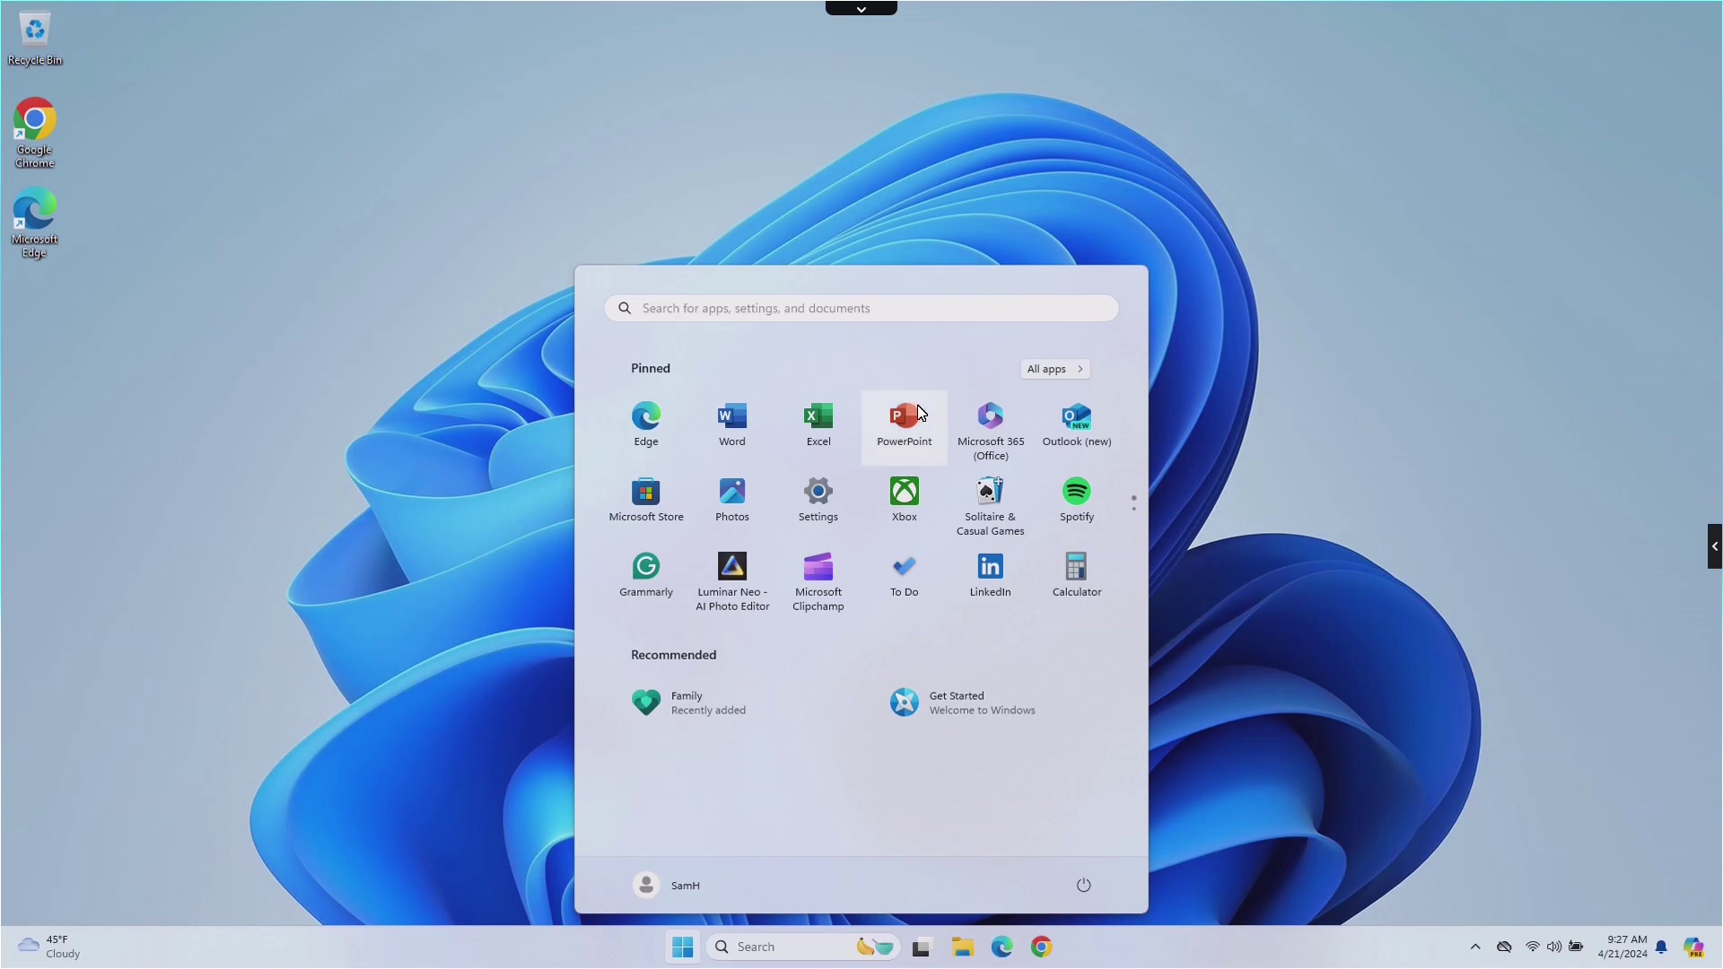
{"action": "left_click", "coordinate": [1054, 373]}
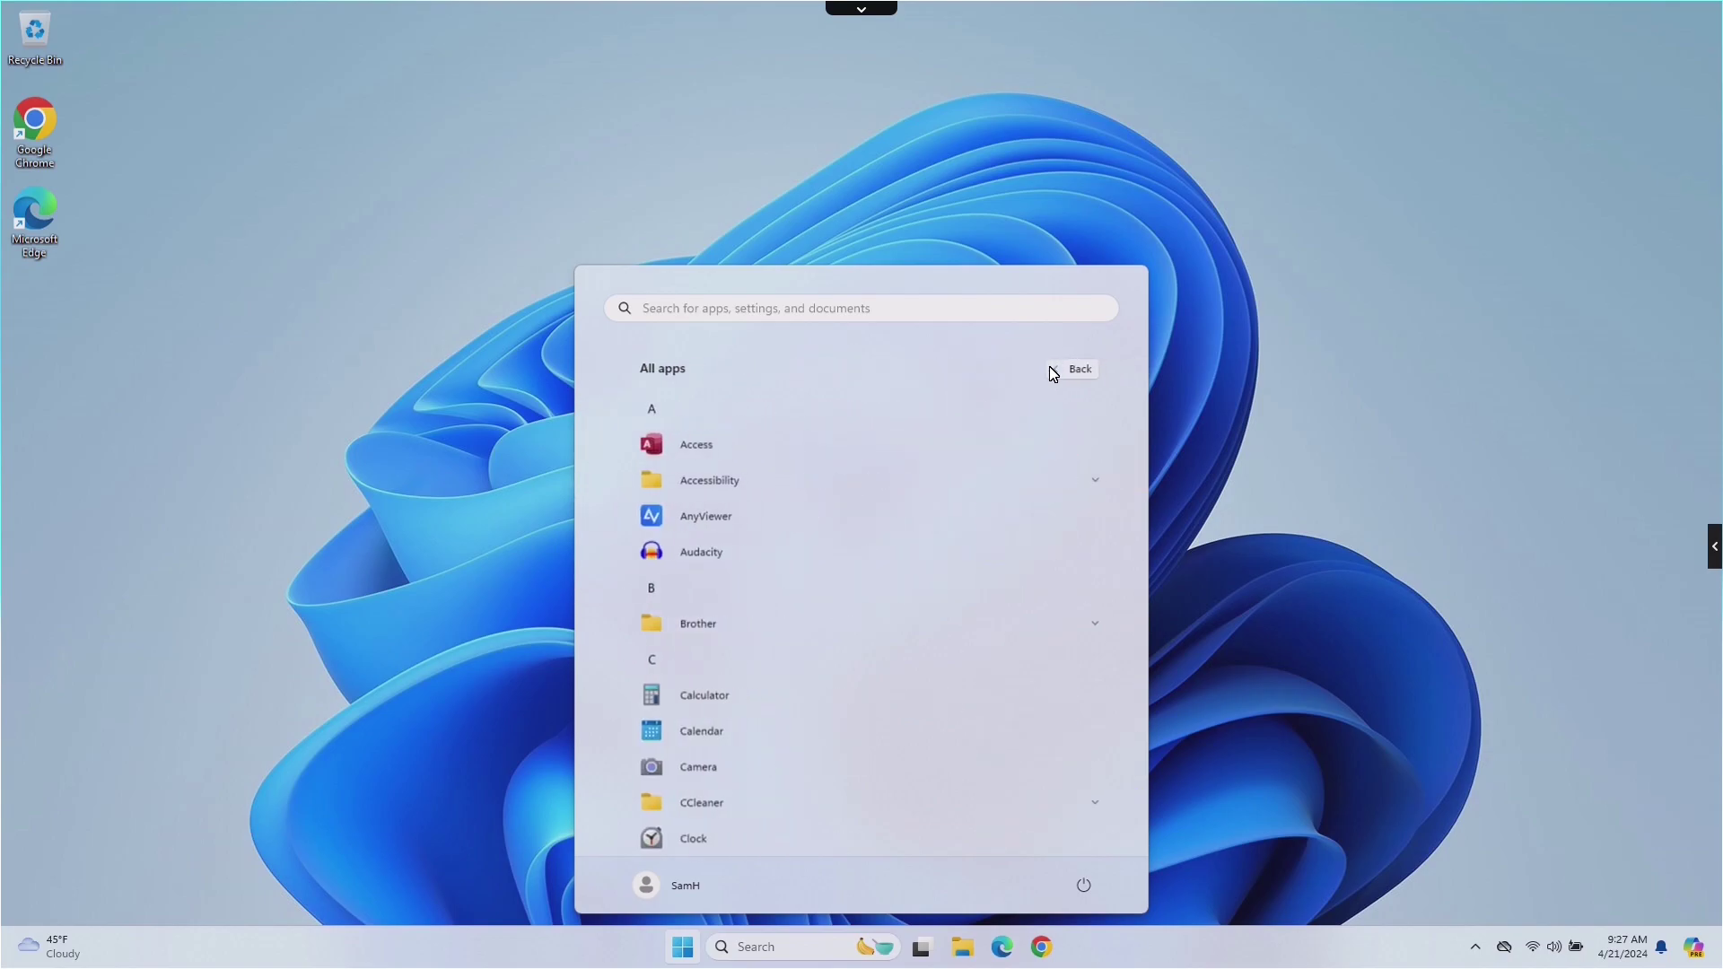
{"action": "scroll", "coordinate": [674, 600], "scroll_direction": "down", "scroll_amount": 5}
{"action": "scroll", "coordinate": [674, 599], "scroll_direction": "down", "scroll_amount": 15}
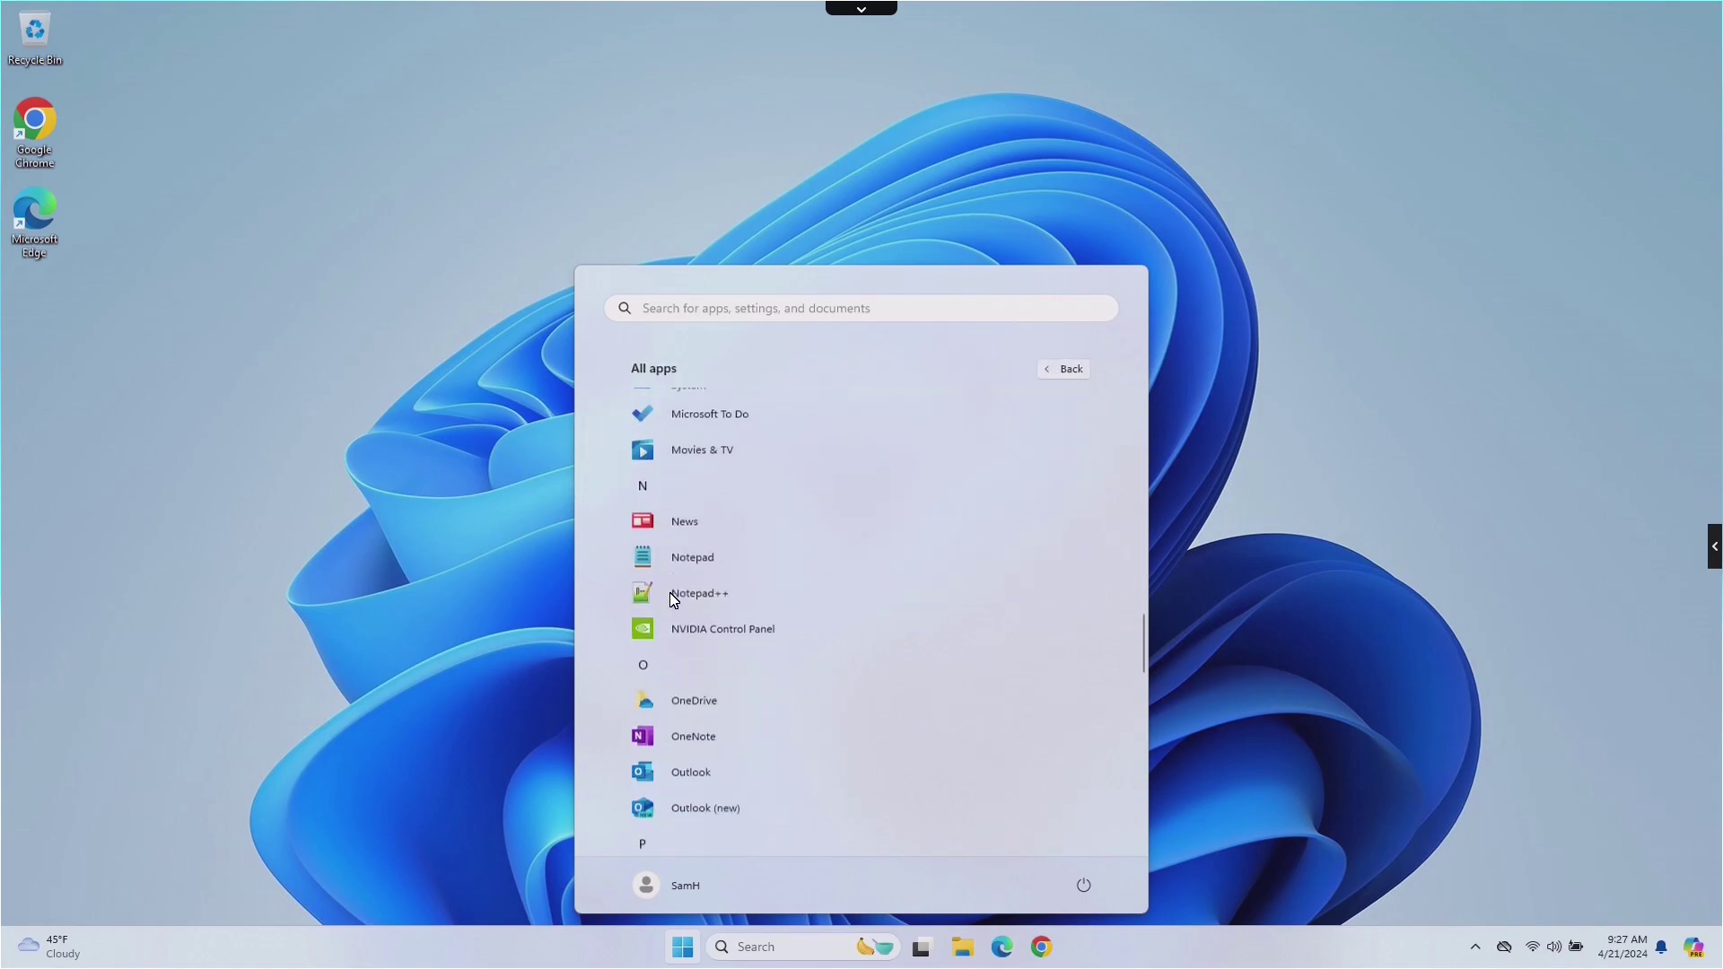
{"action": "scroll", "coordinate": [673, 600], "scroll_direction": "up", "scroll_amount": 20}
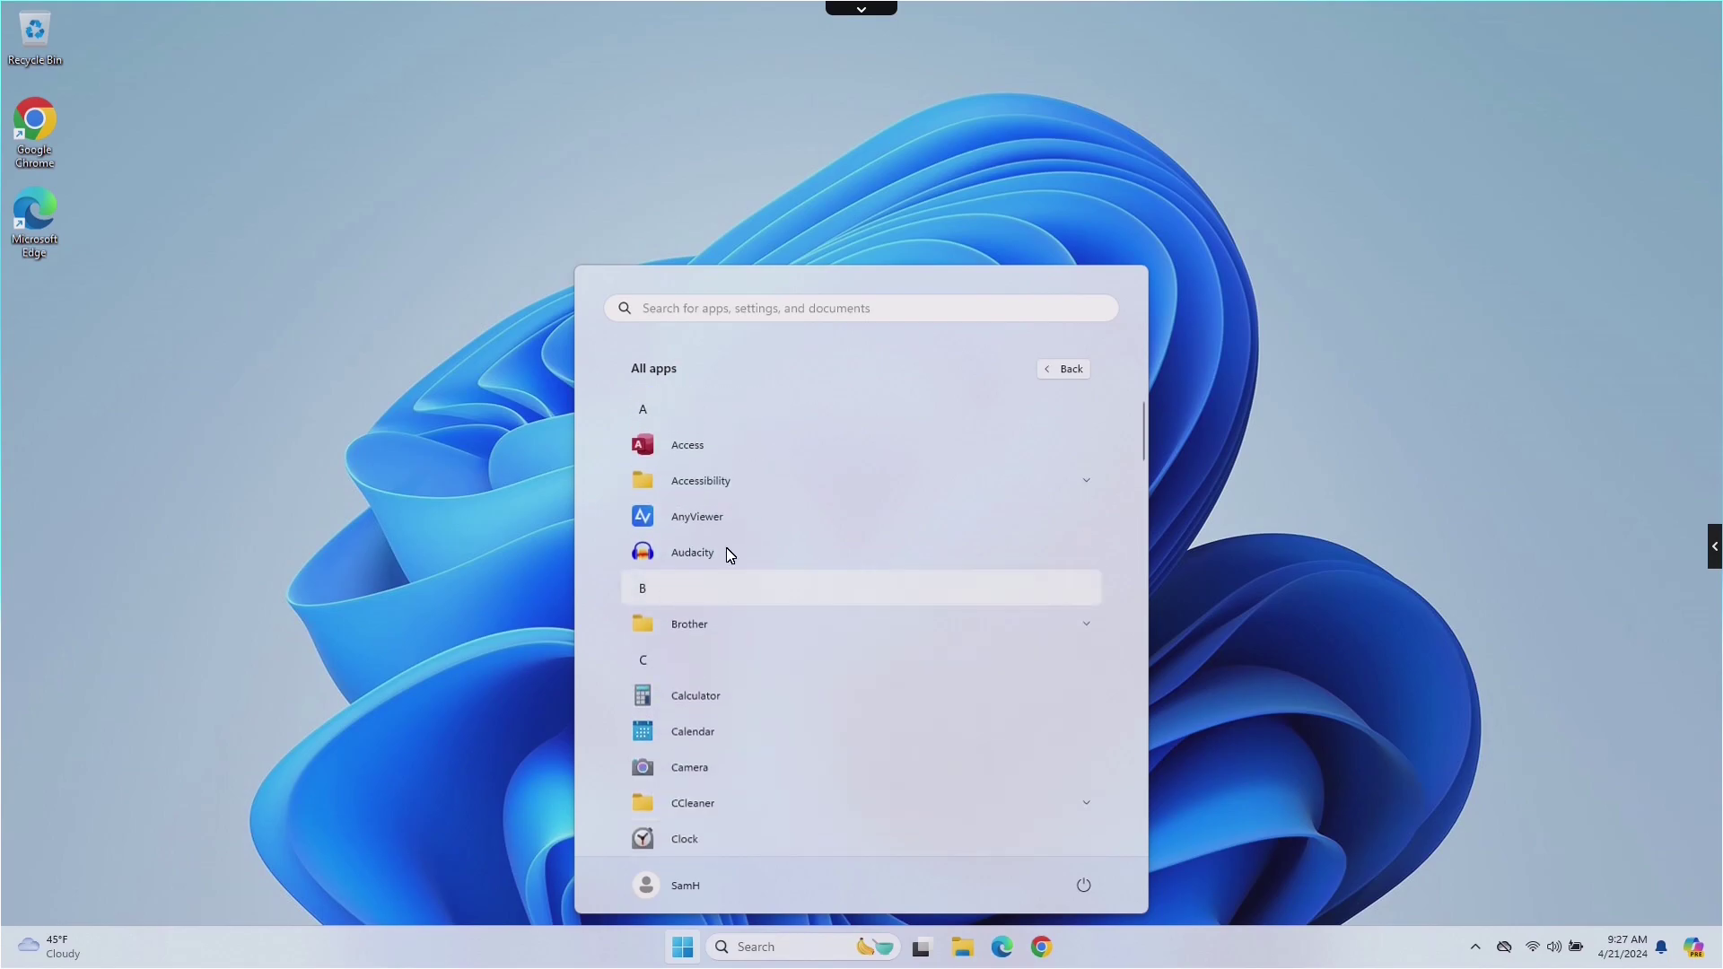
{"action": "left_click", "coordinate": [1068, 368]}
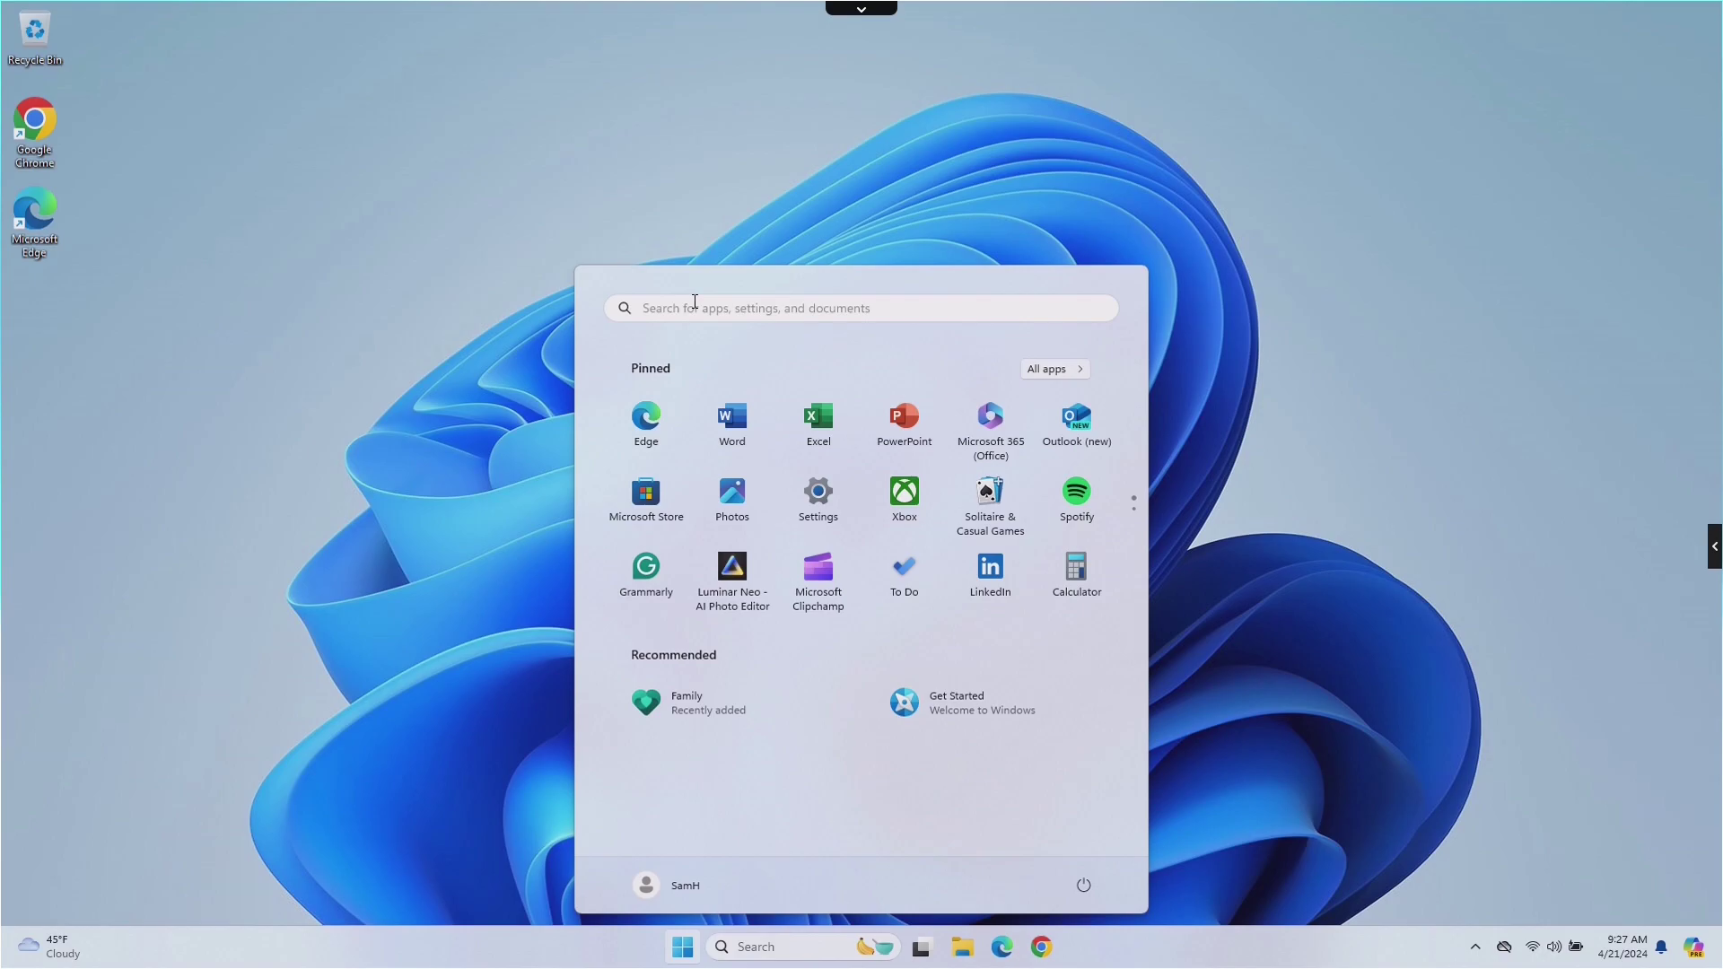
{"action": "left_click", "coordinate": [473, 812]}
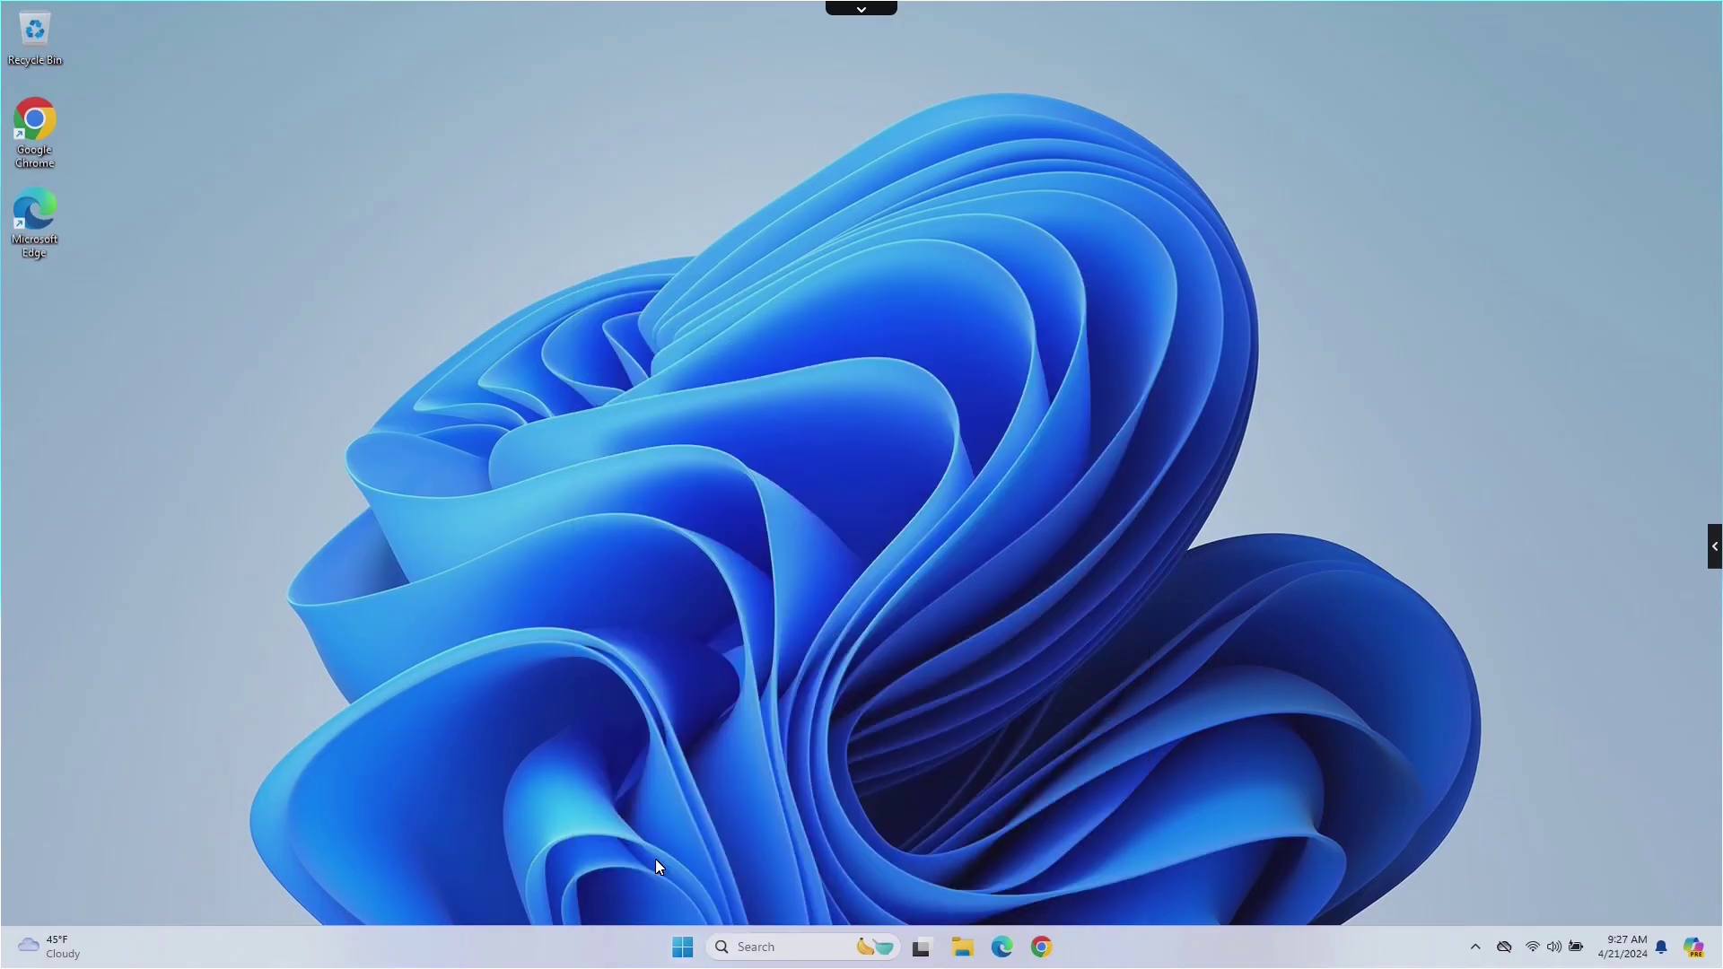
Search Windows for 'edge'.
{"action": "left_click", "coordinate": [772, 946]}
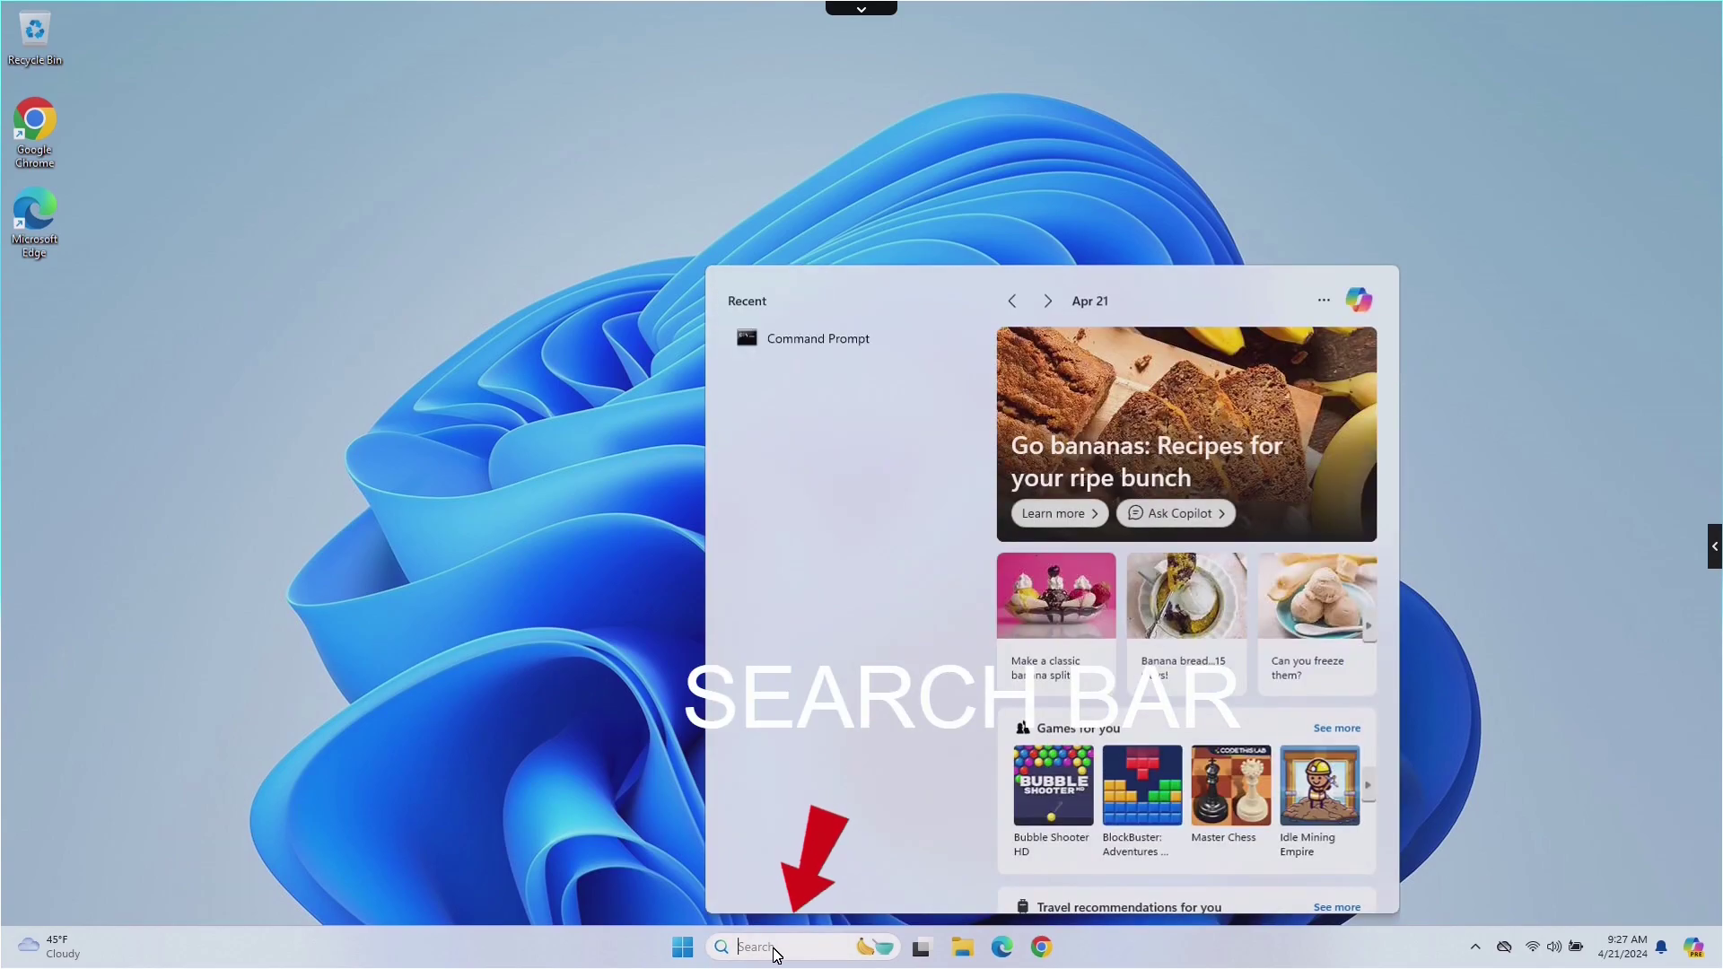
{"action": "left_click", "coordinate": [461, 697]}
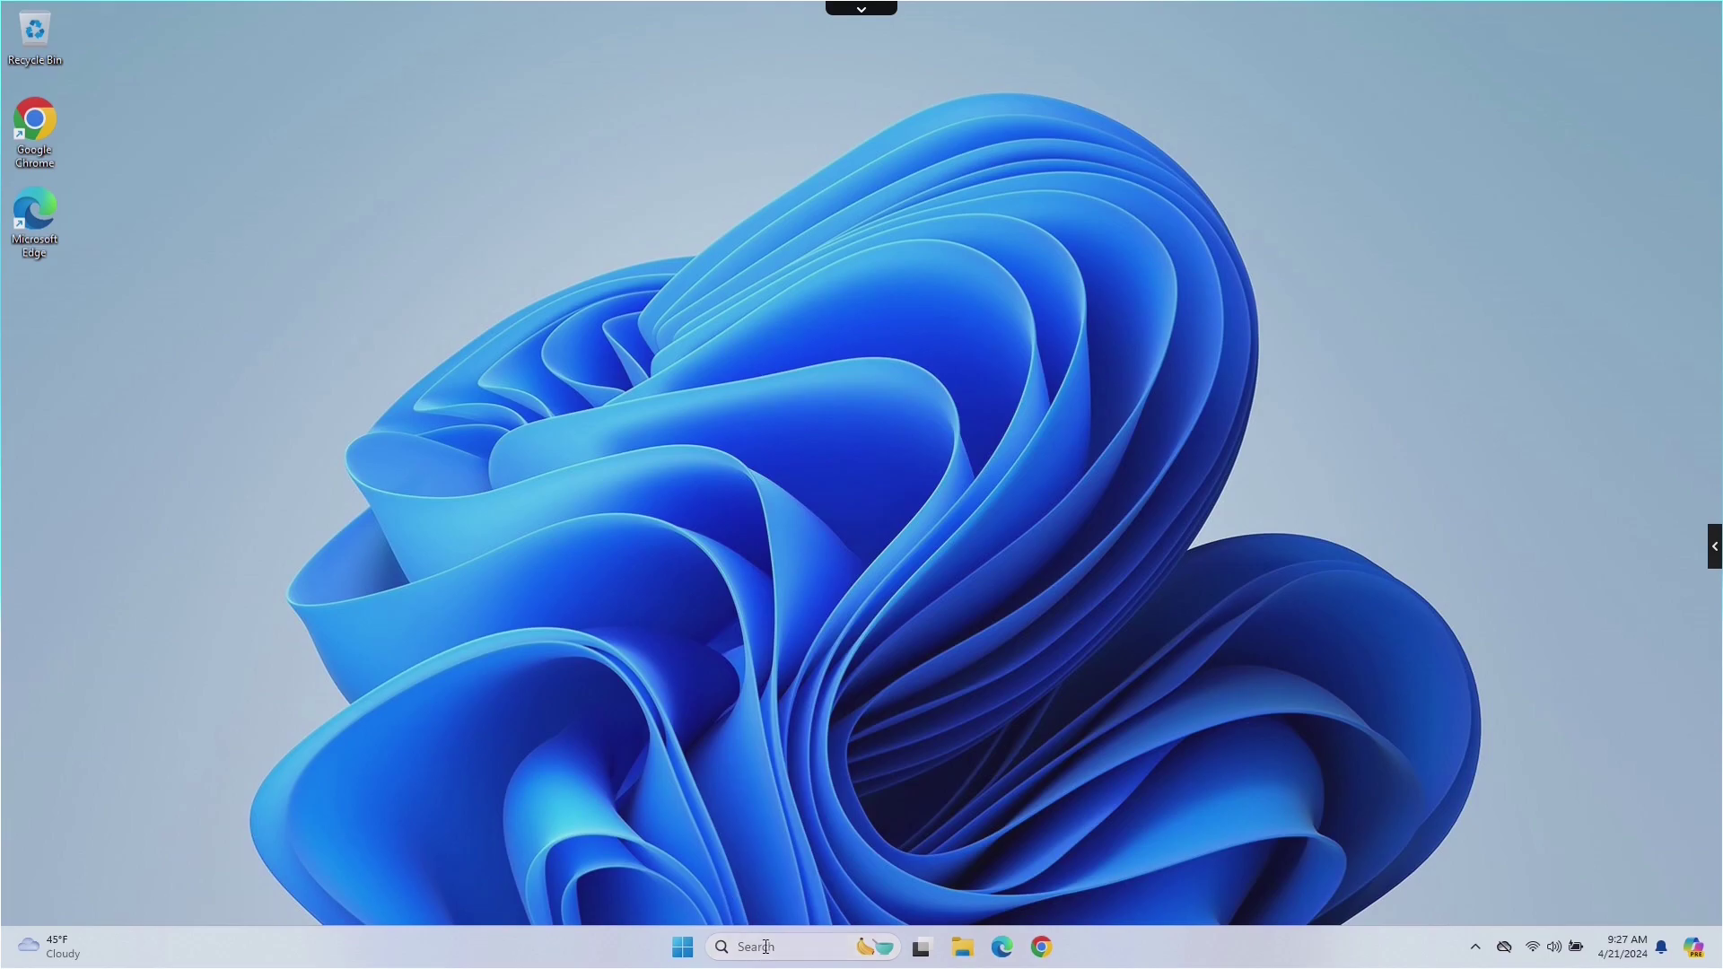
{"action": "left_click", "coordinate": [765, 946]}
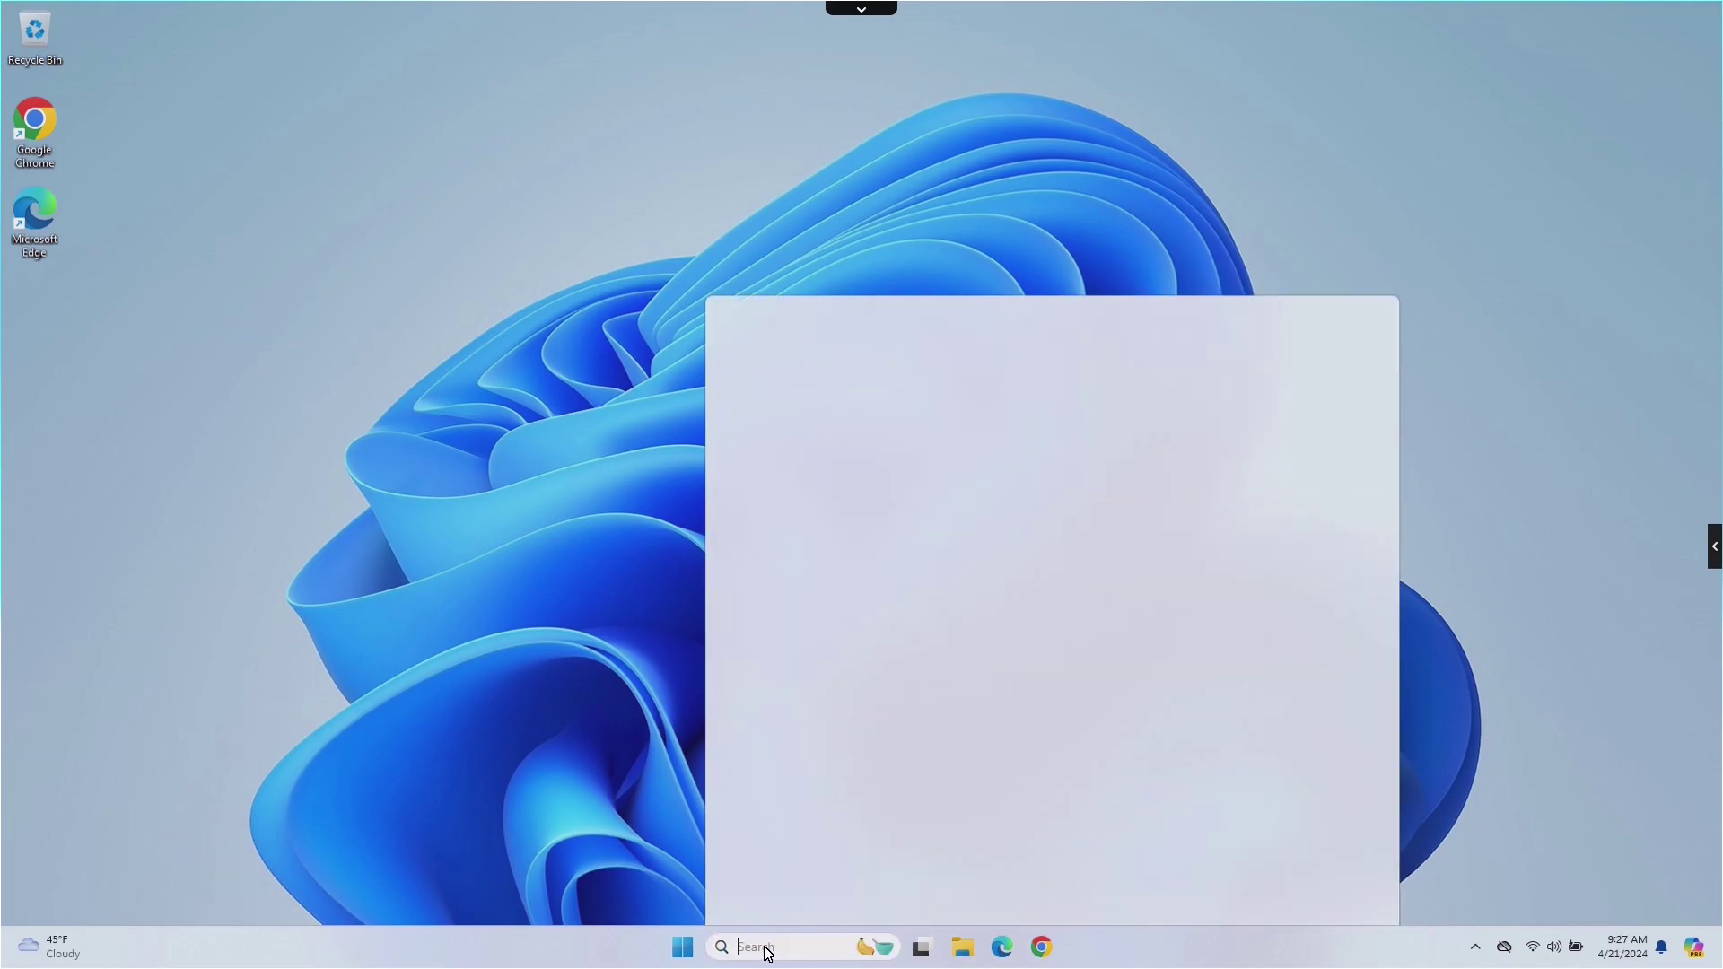
{"action": "type", "text": "edge"}
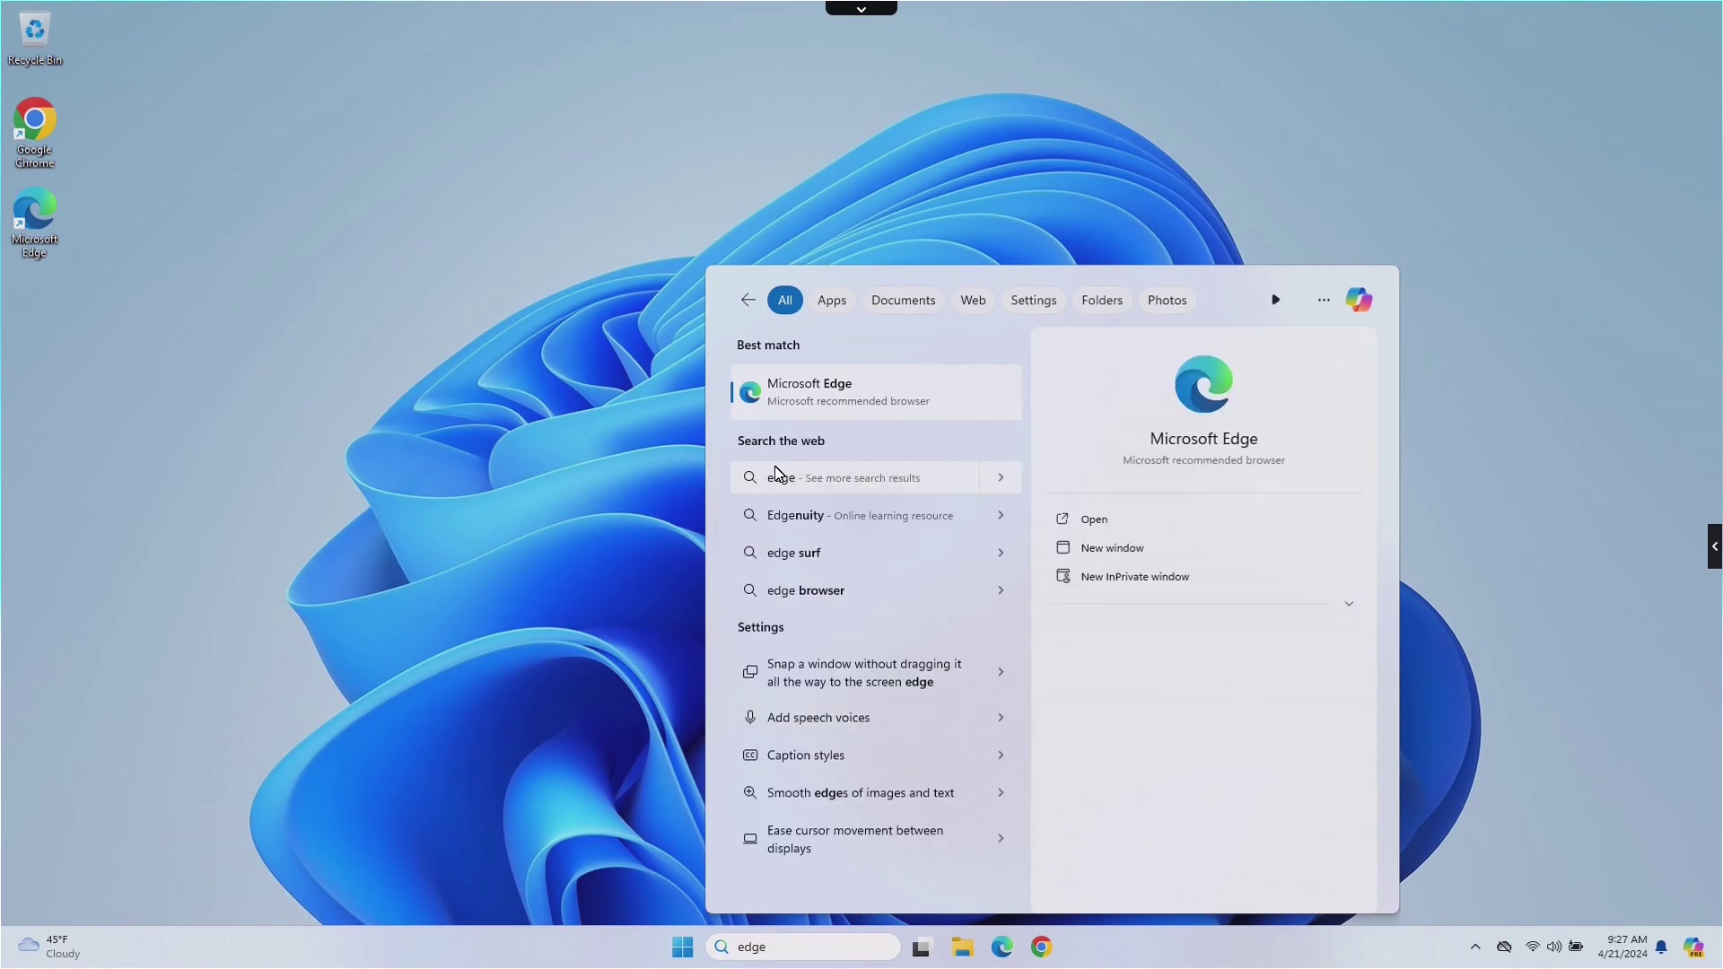
Compare the edge results under the Apps, Documents, Web and All filters, then dismiss search.
{"action": "left_click", "coordinate": [833, 310]}
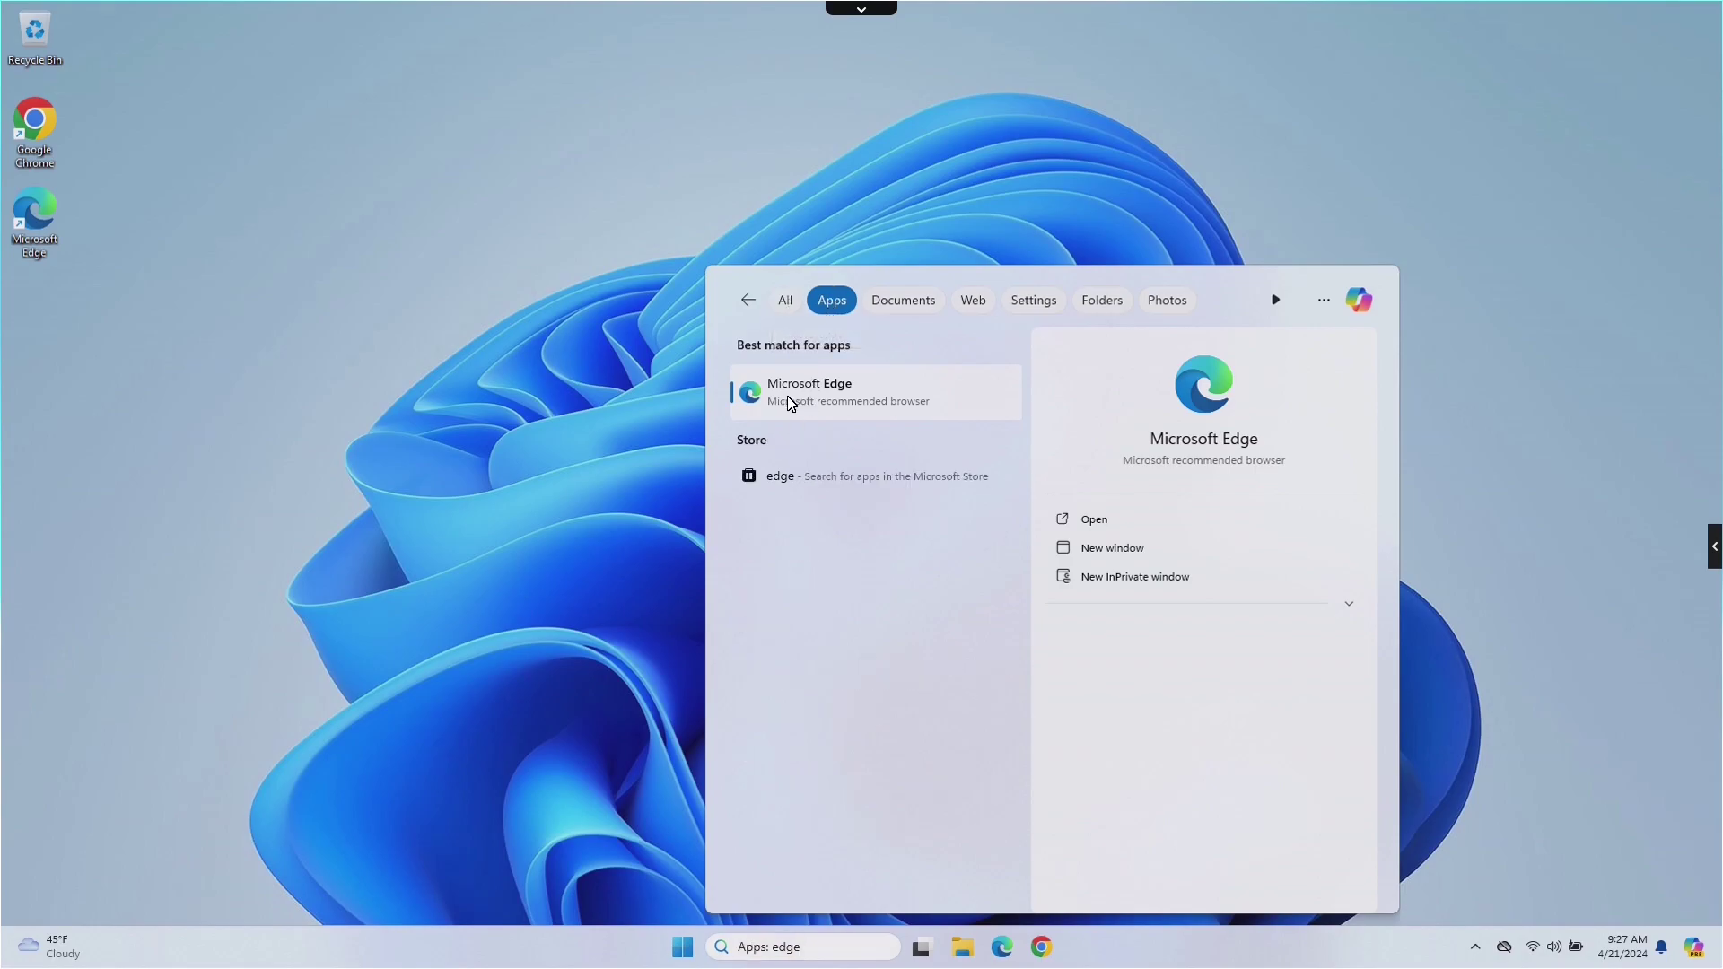
{"action": "left_click", "coordinate": [907, 305]}
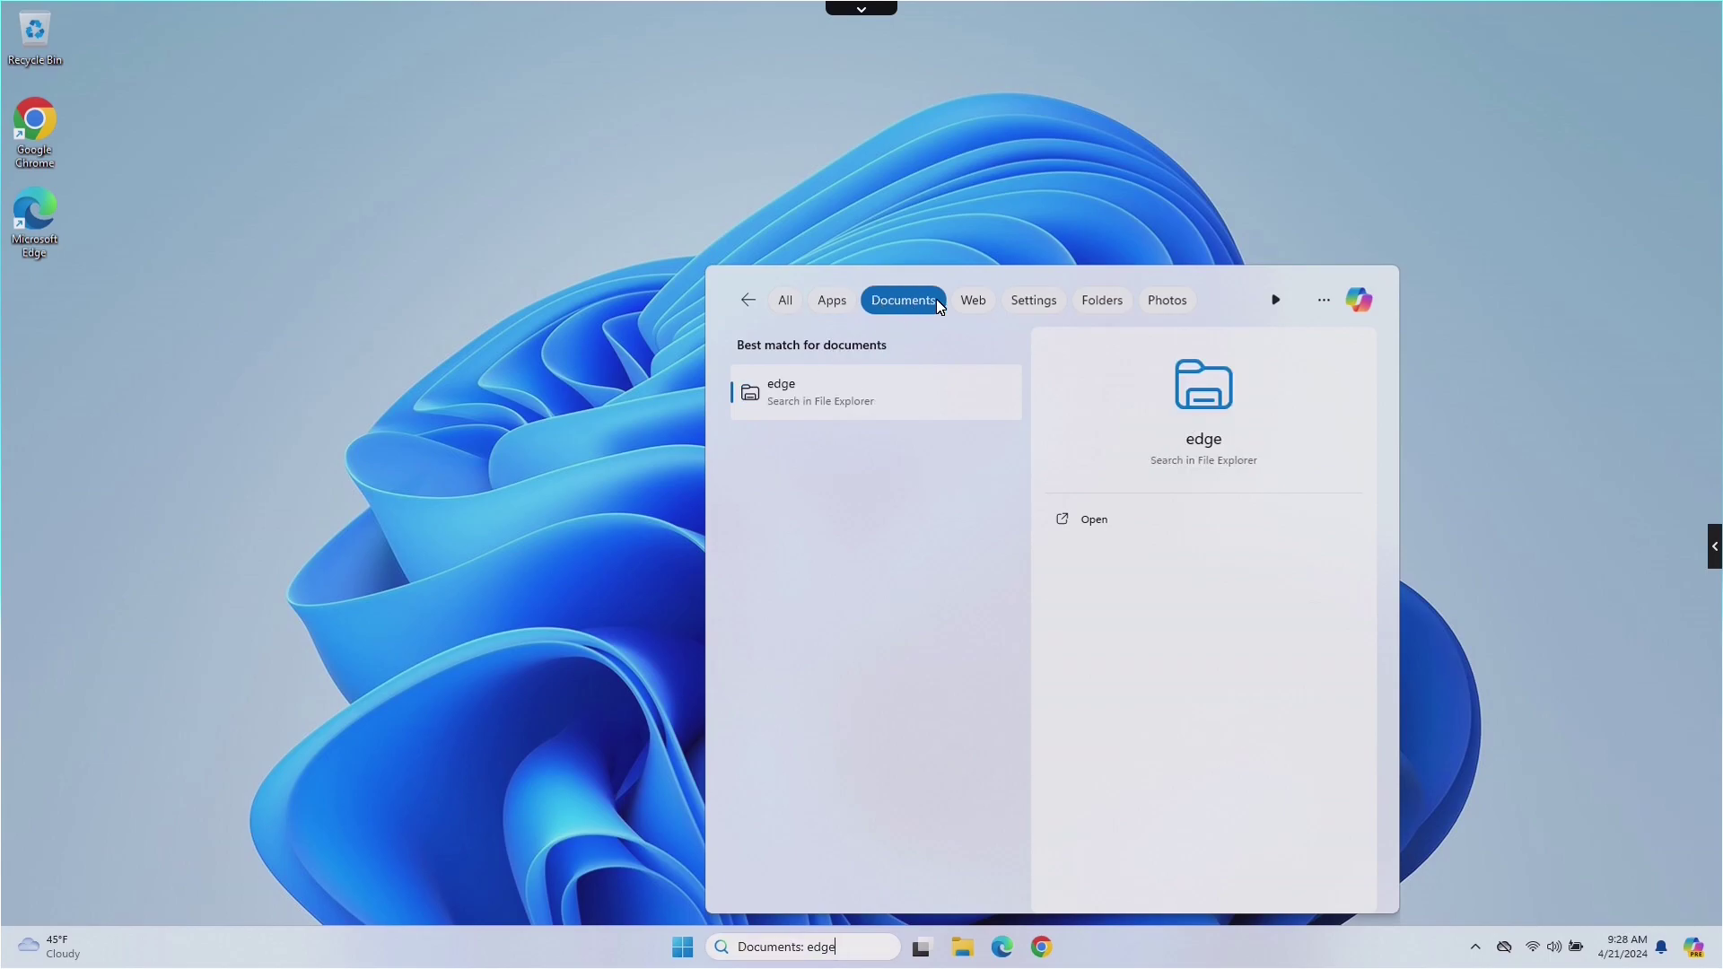
{"action": "left_click", "coordinate": [975, 303]}
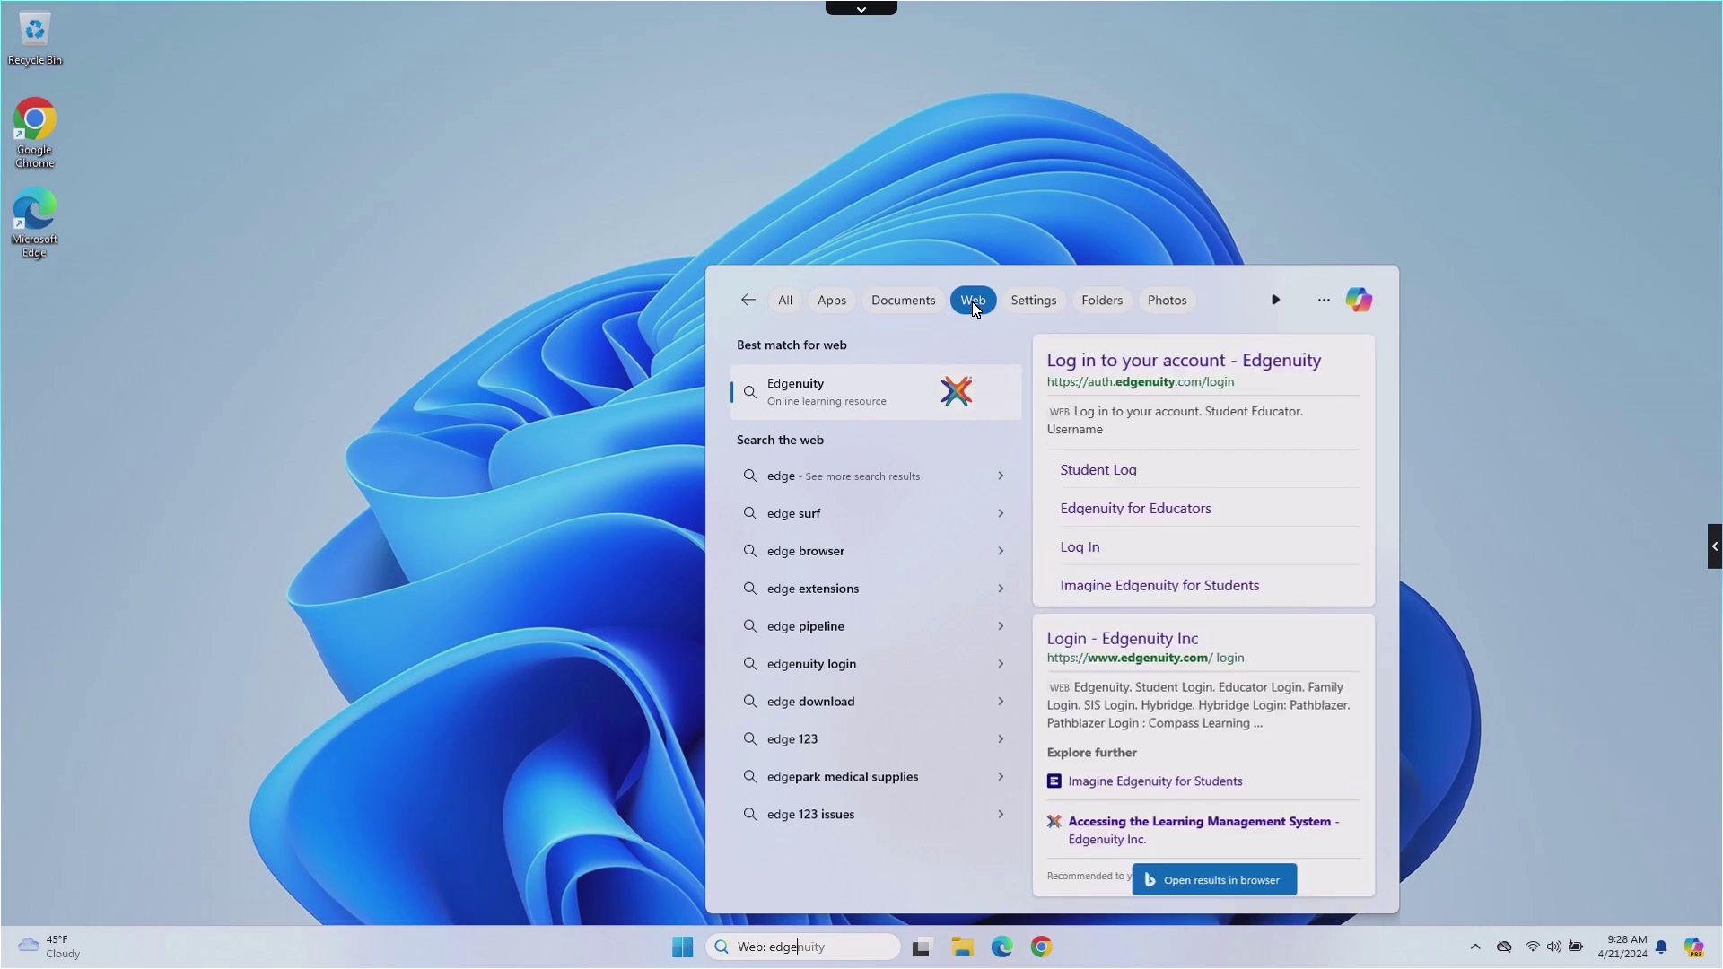
{"action": "left_click", "coordinate": [835, 306]}
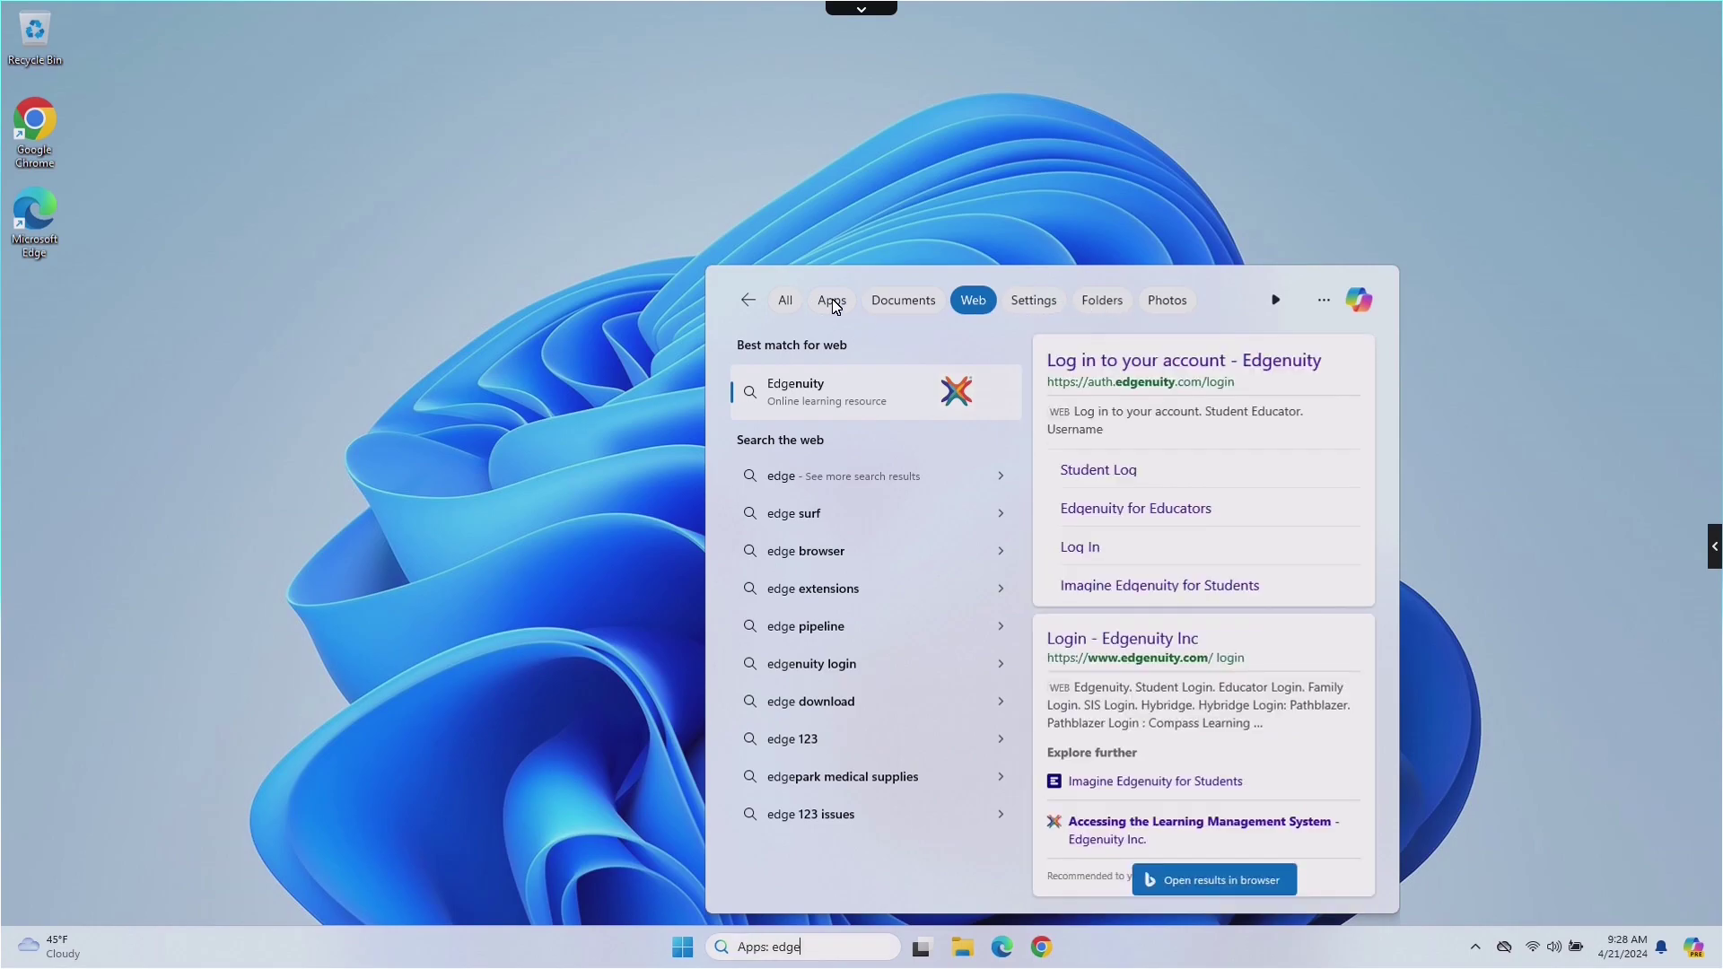
{"action": "left_click", "coordinate": [786, 305]}
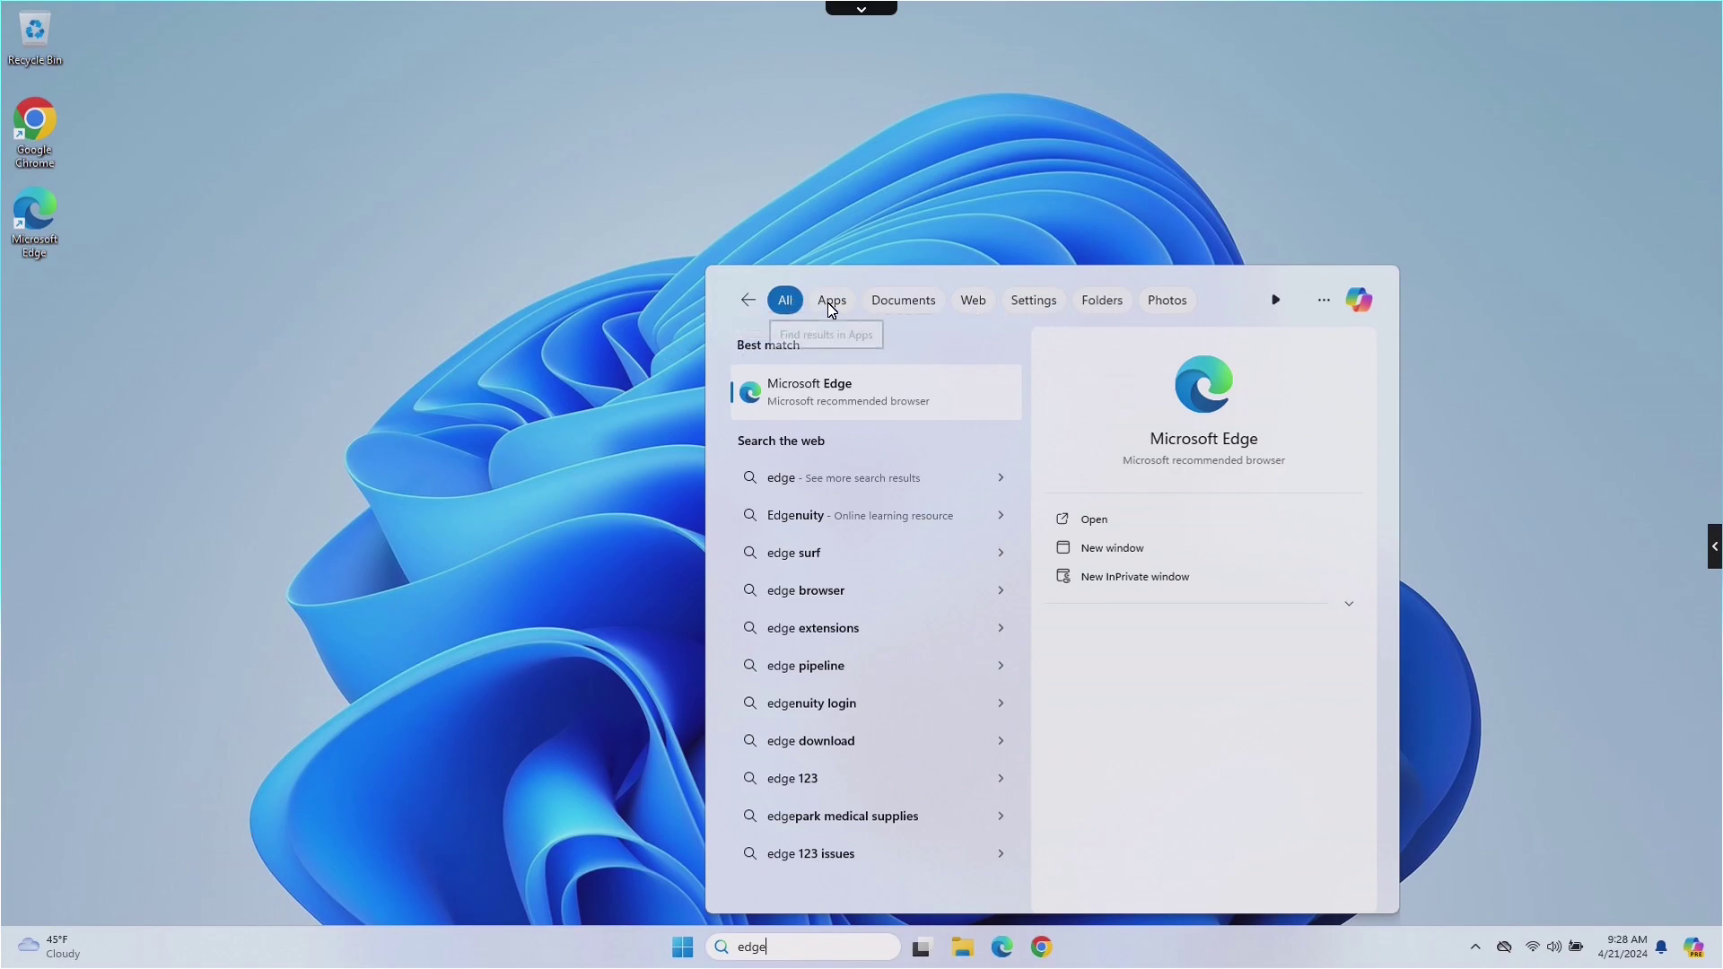
{"action": "left_click", "coordinate": [622, 418]}
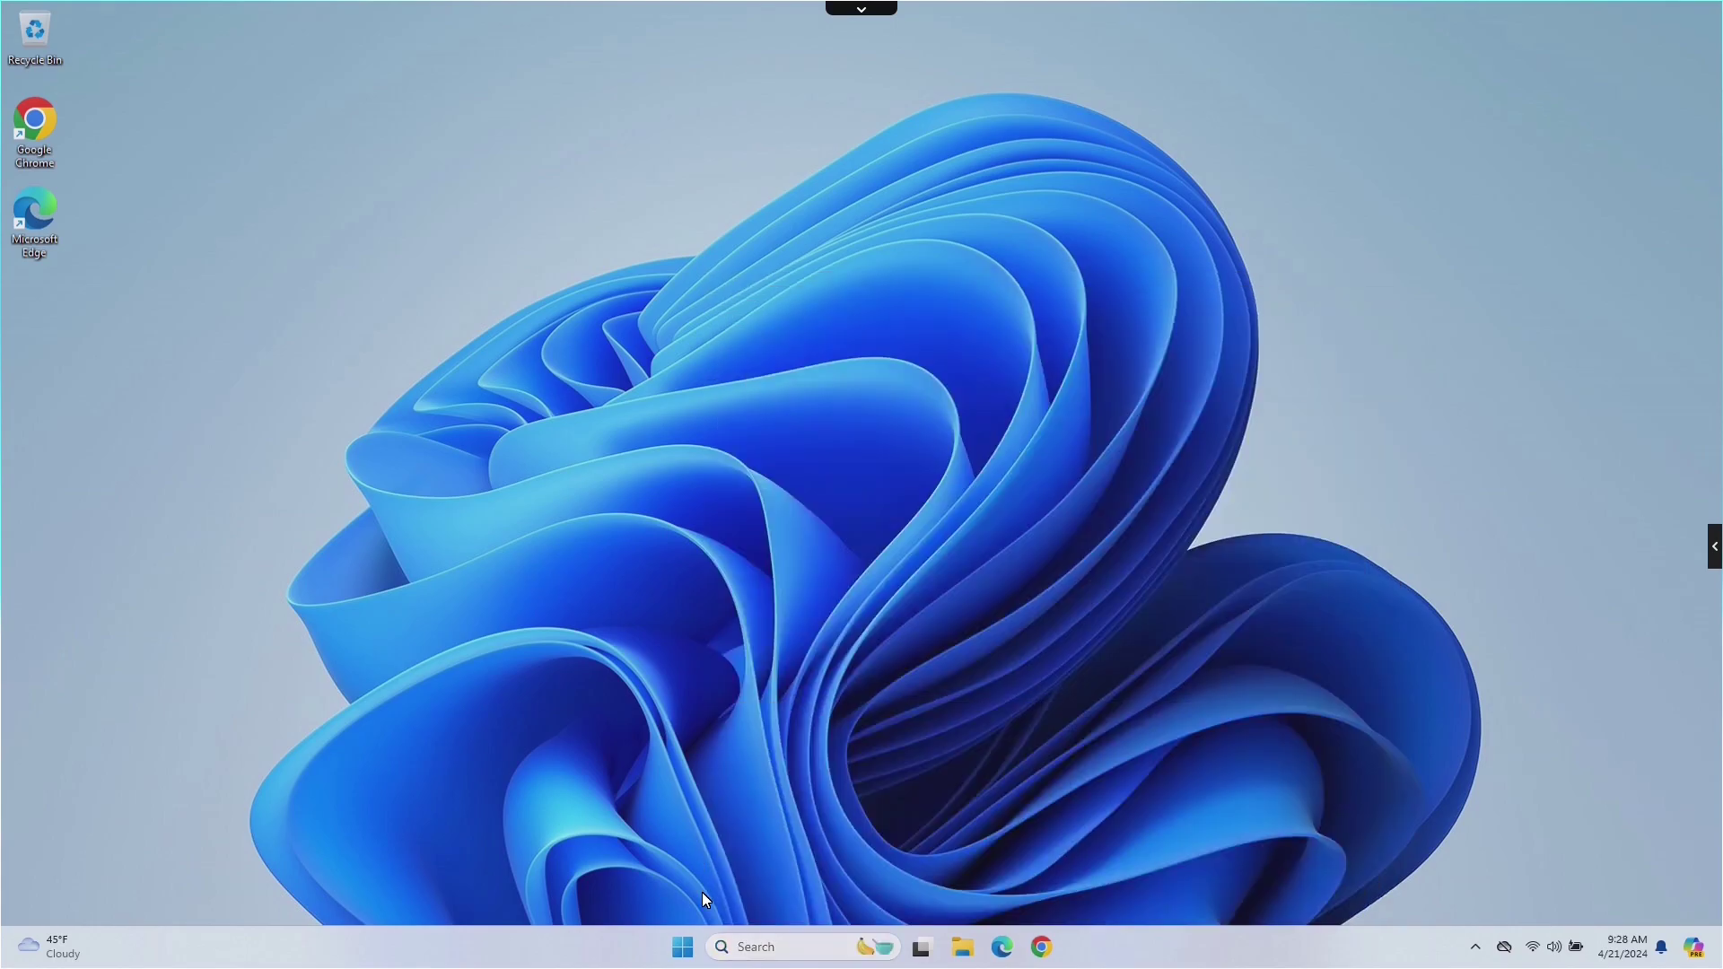
{"action": "left_click", "coordinate": [767, 946]}
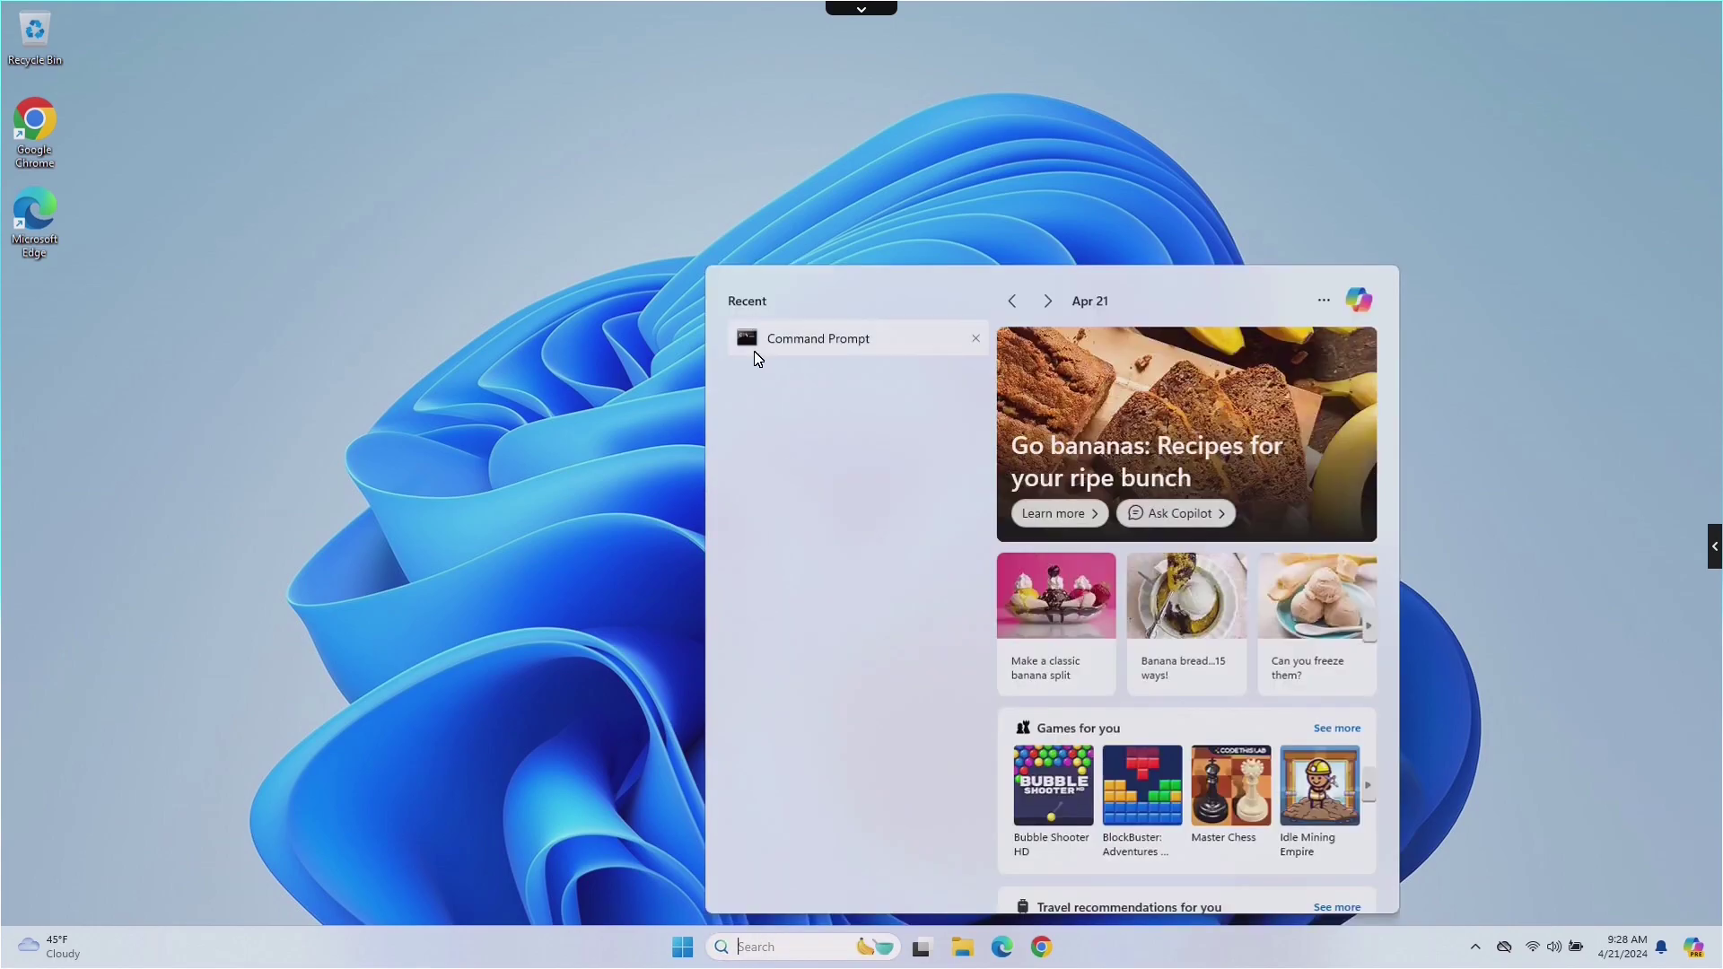
{"action": "left_click", "coordinate": [631, 798]}
{"action": "left_click", "coordinate": [682, 947]}
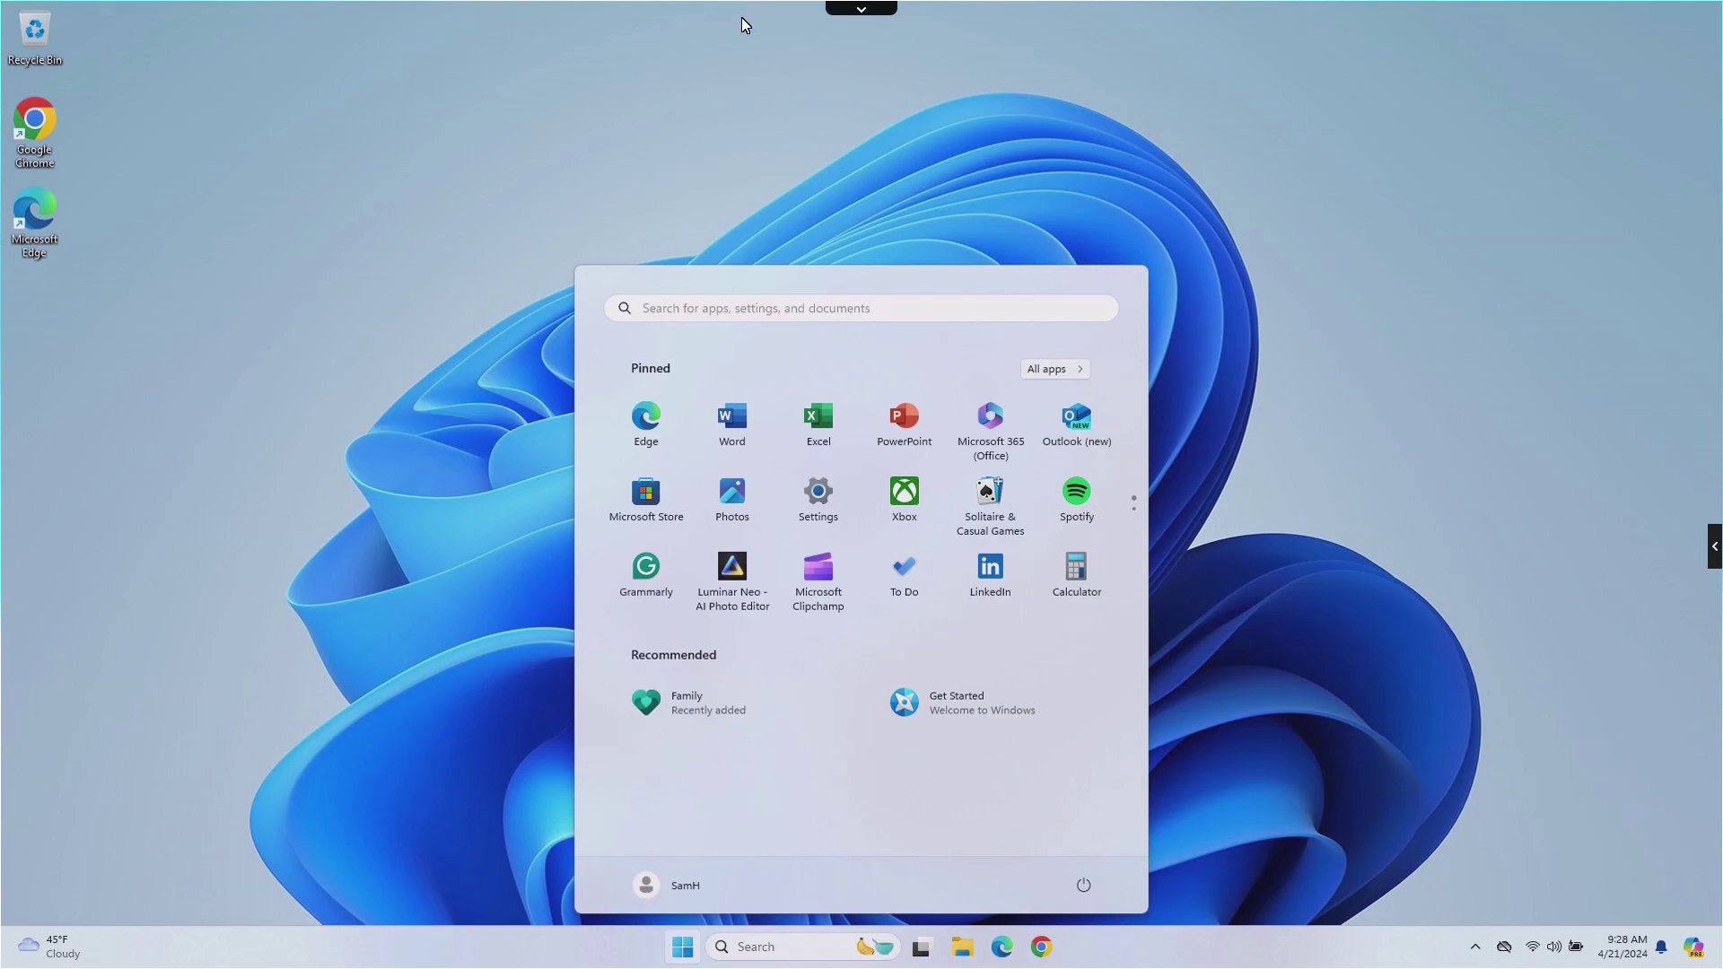
{"action": "left_click", "coordinate": [338, 478]}
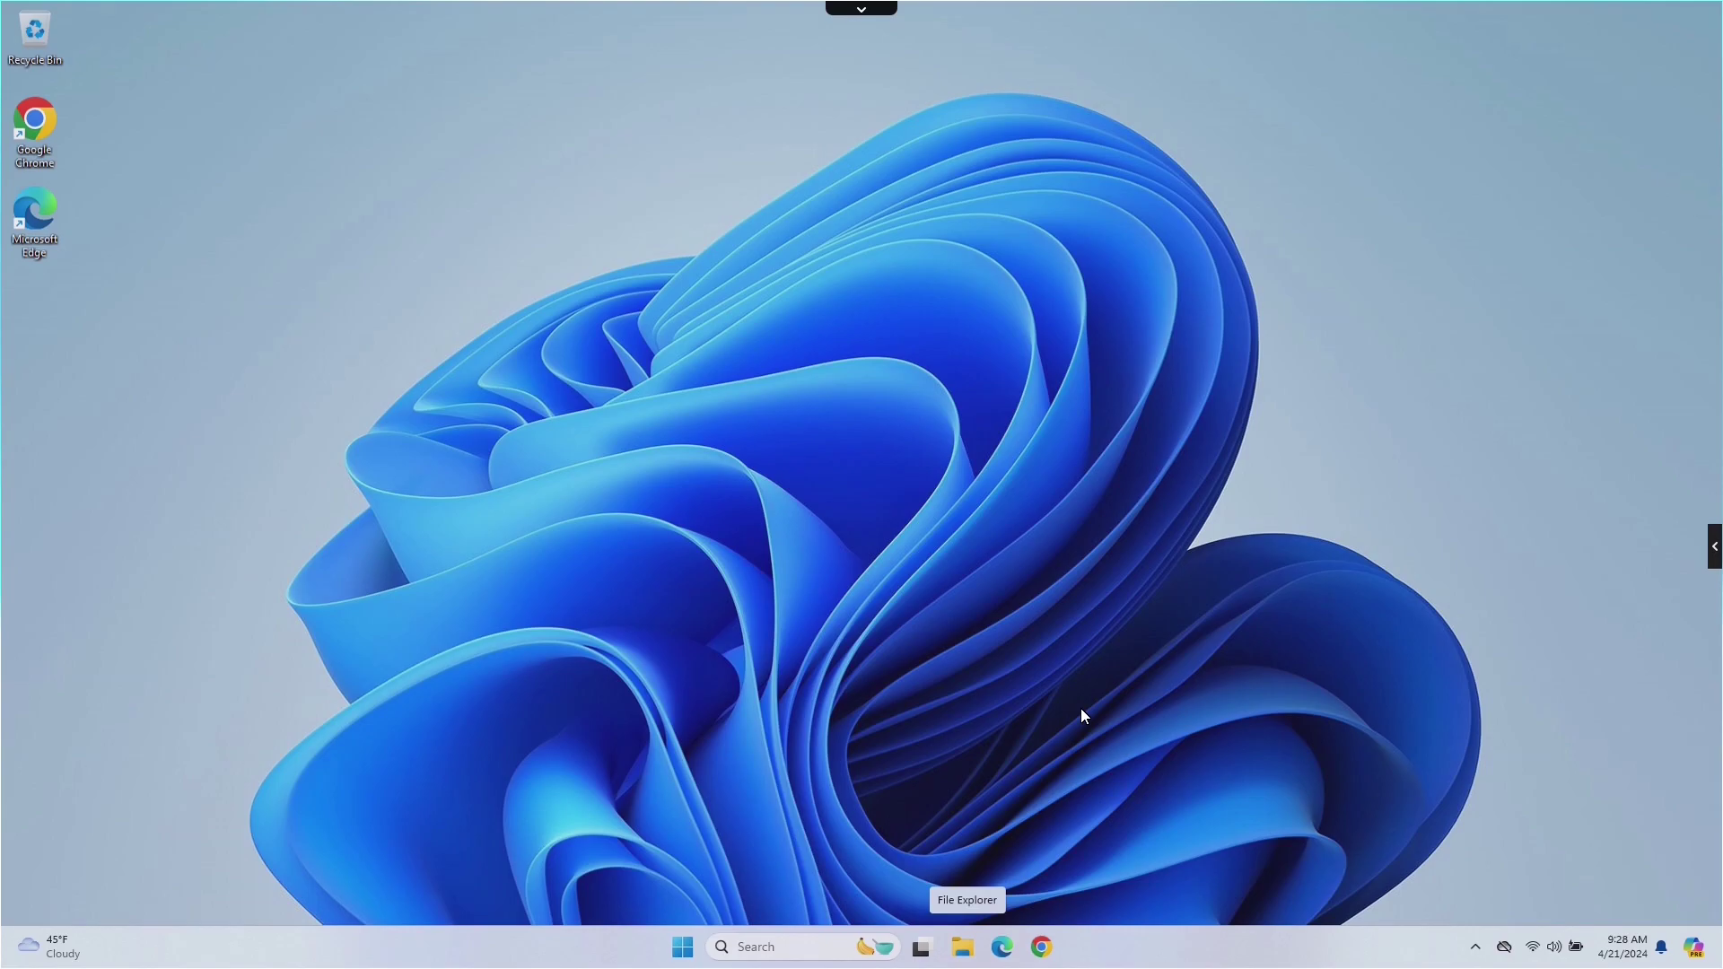
Unpin Edge, re-pin it to the taskbar from its desktop shortcut, then open and minimise it.
{"action": "right_click", "coordinate": [1010, 949]}
{"action": "left_click", "coordinate": [984, 899]}
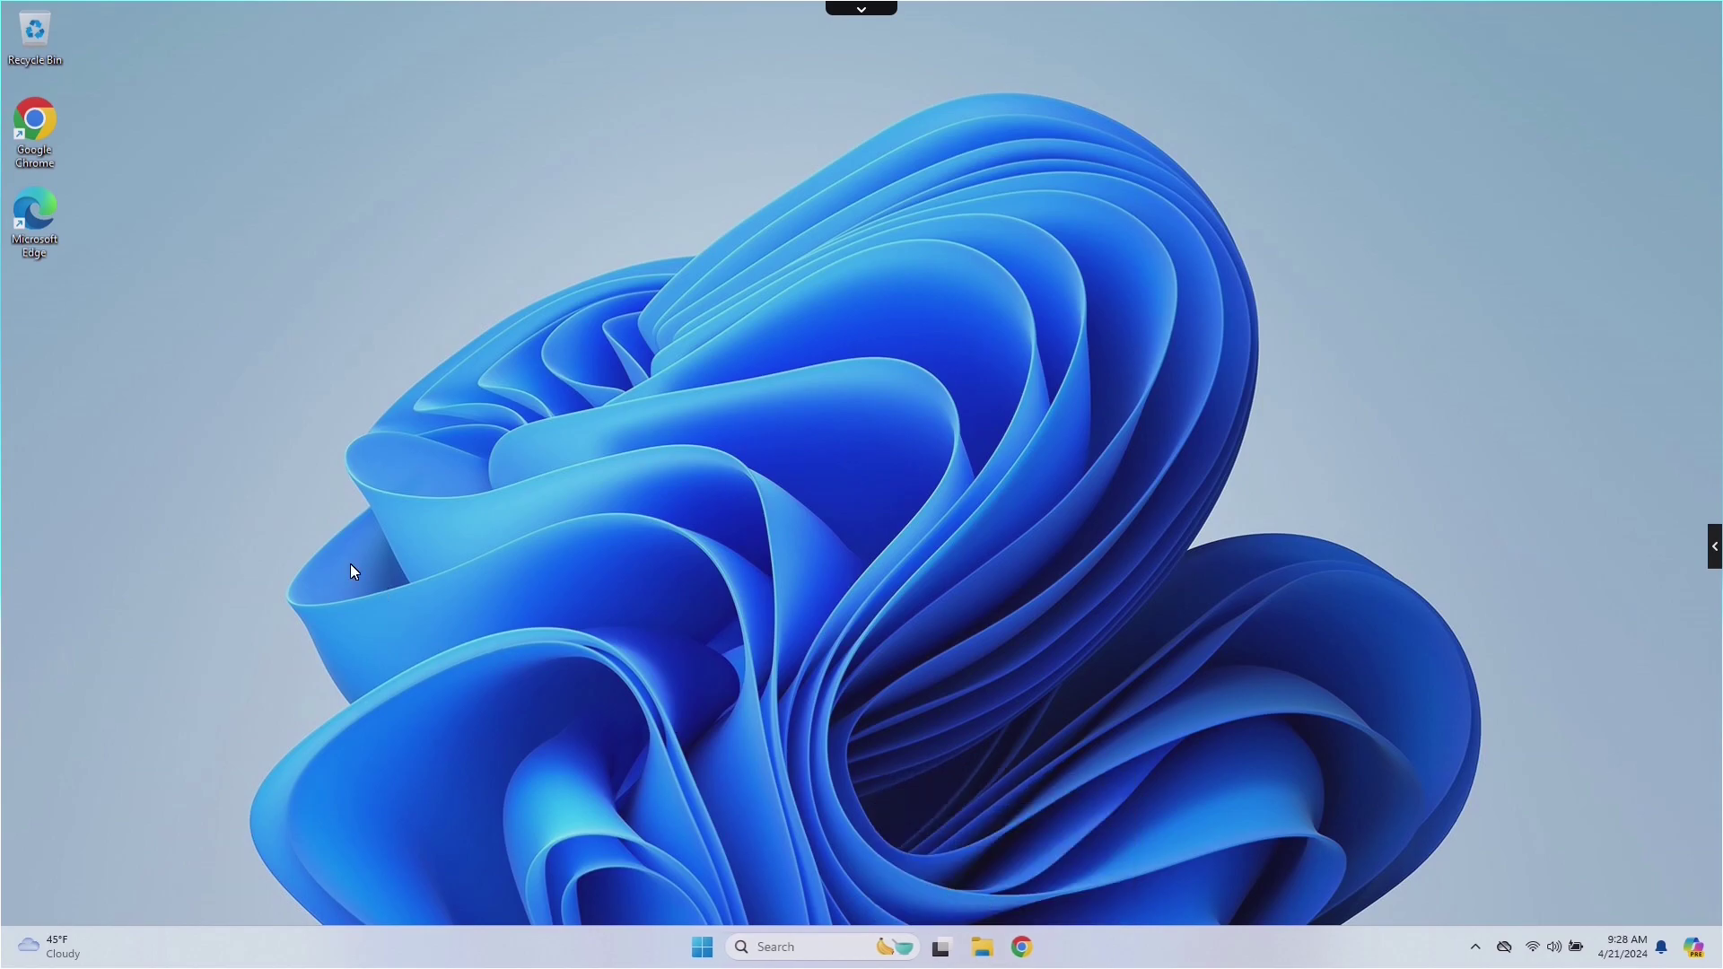
{"action": "right_click", "coordinate": [46, 215]}
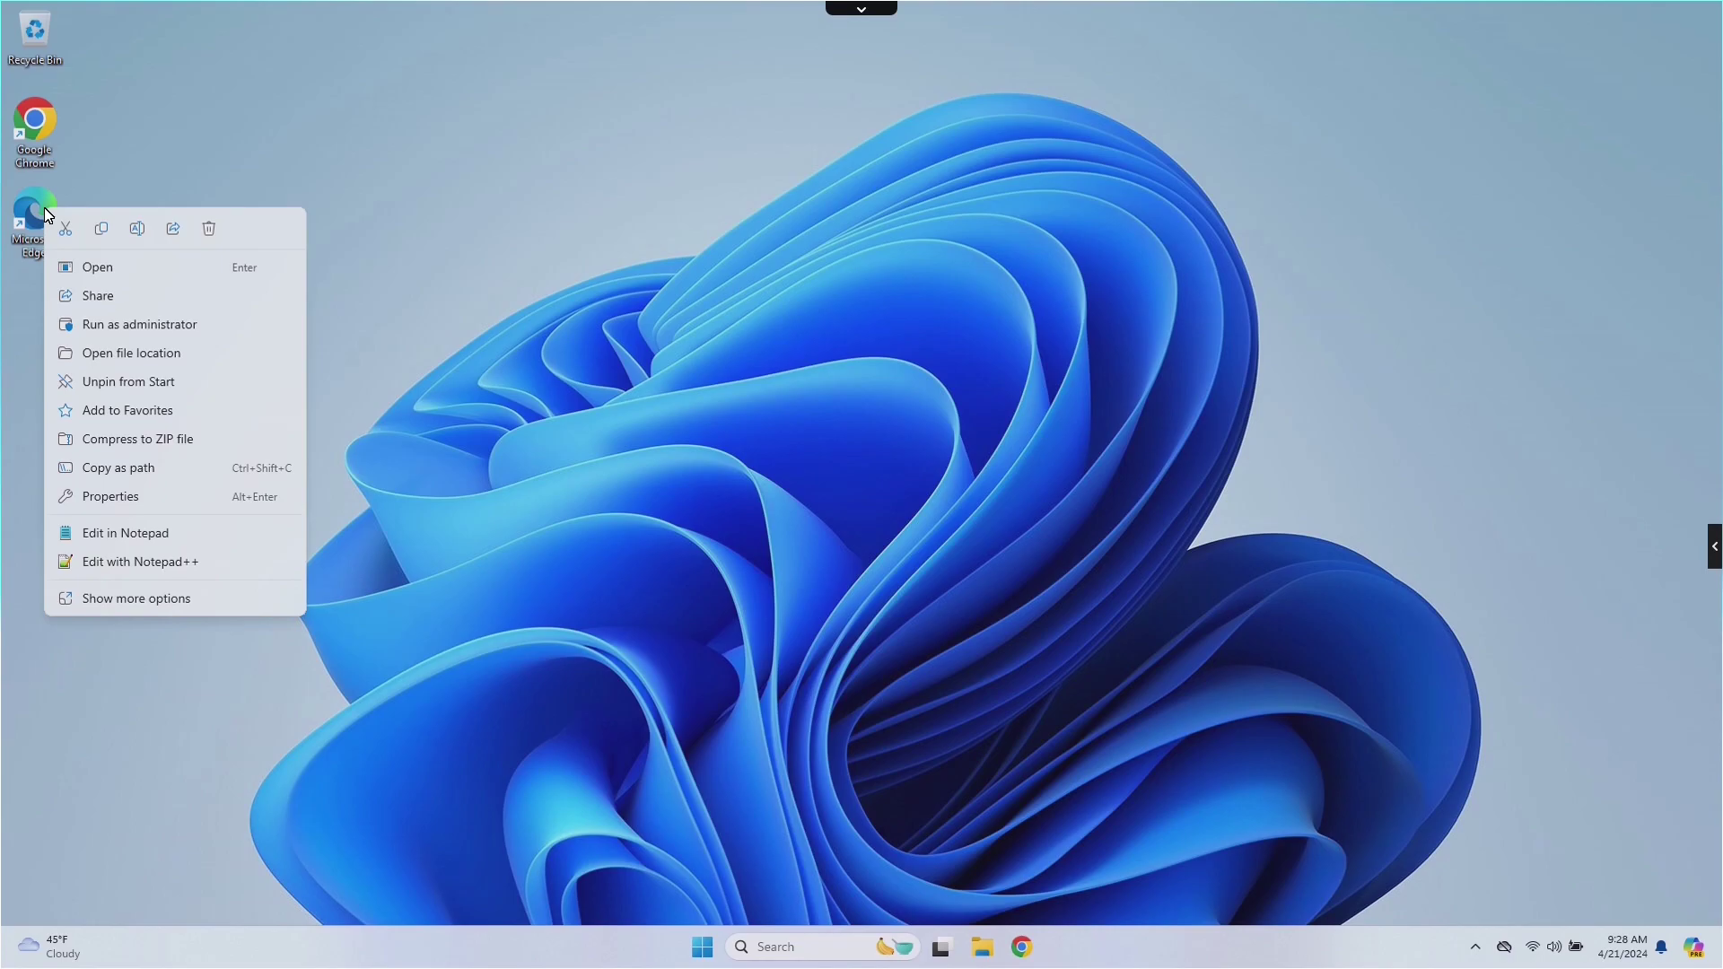
{"action": "left_click", "coordinate": [133, 599]}
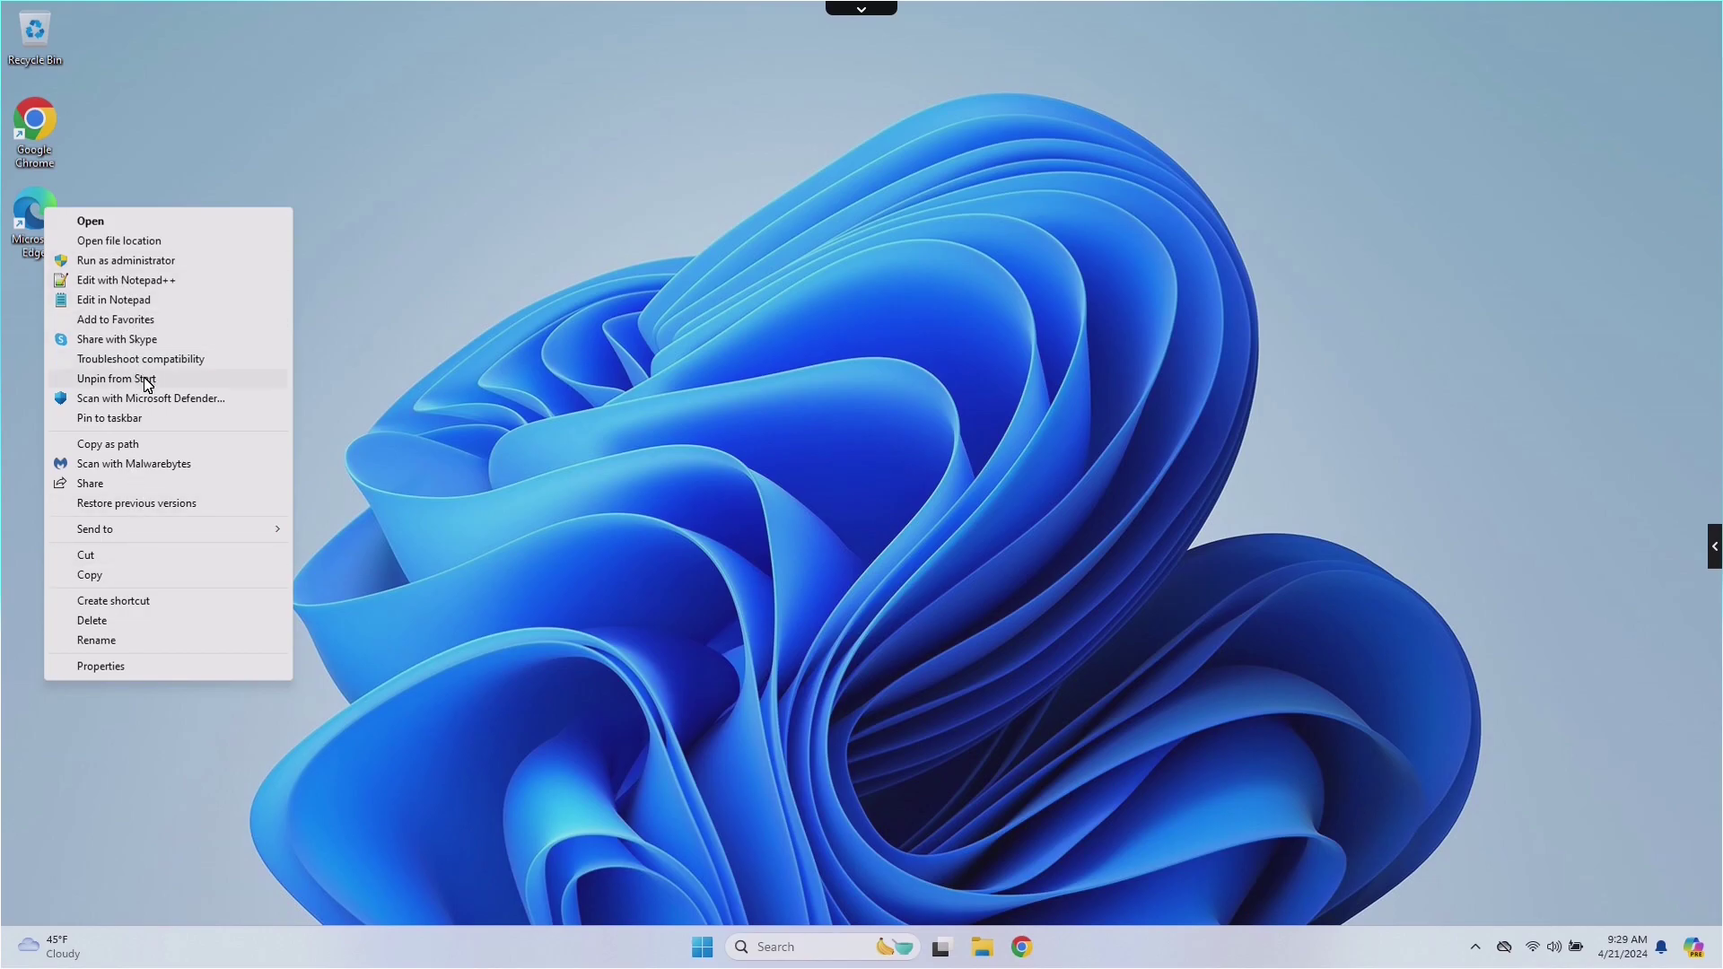
{"action": "left_click", "coordinate": [126, 419]}
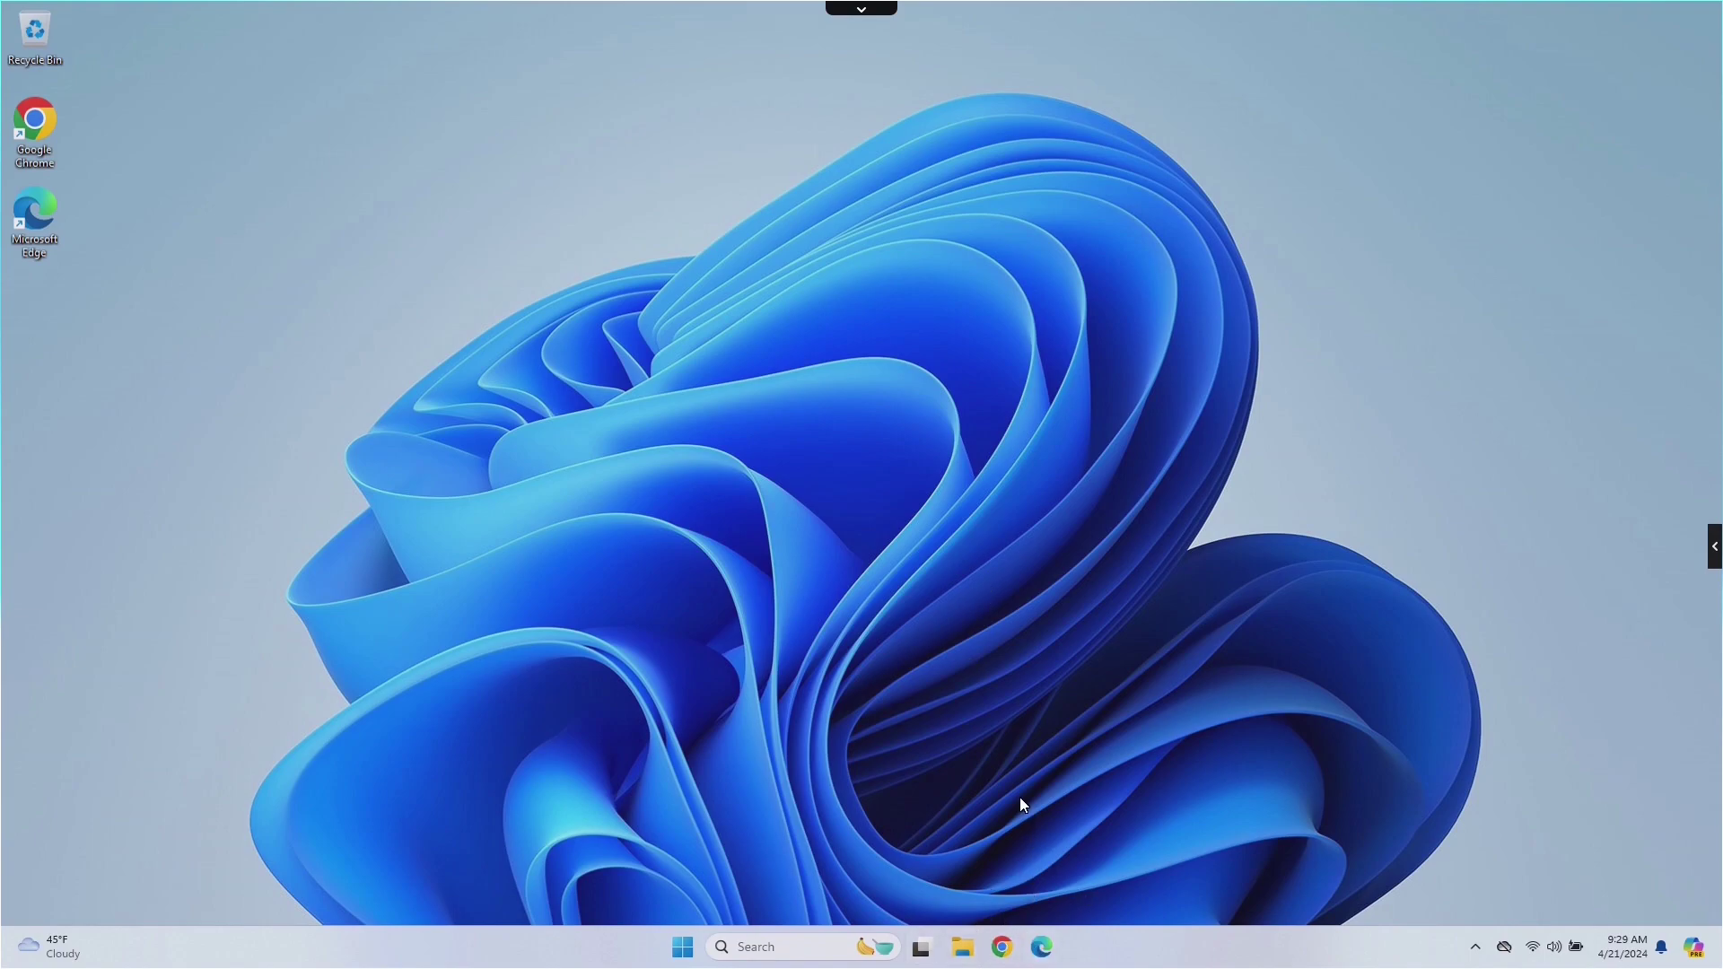
{"action": "left_click", "coordinate": [1041, 947]}
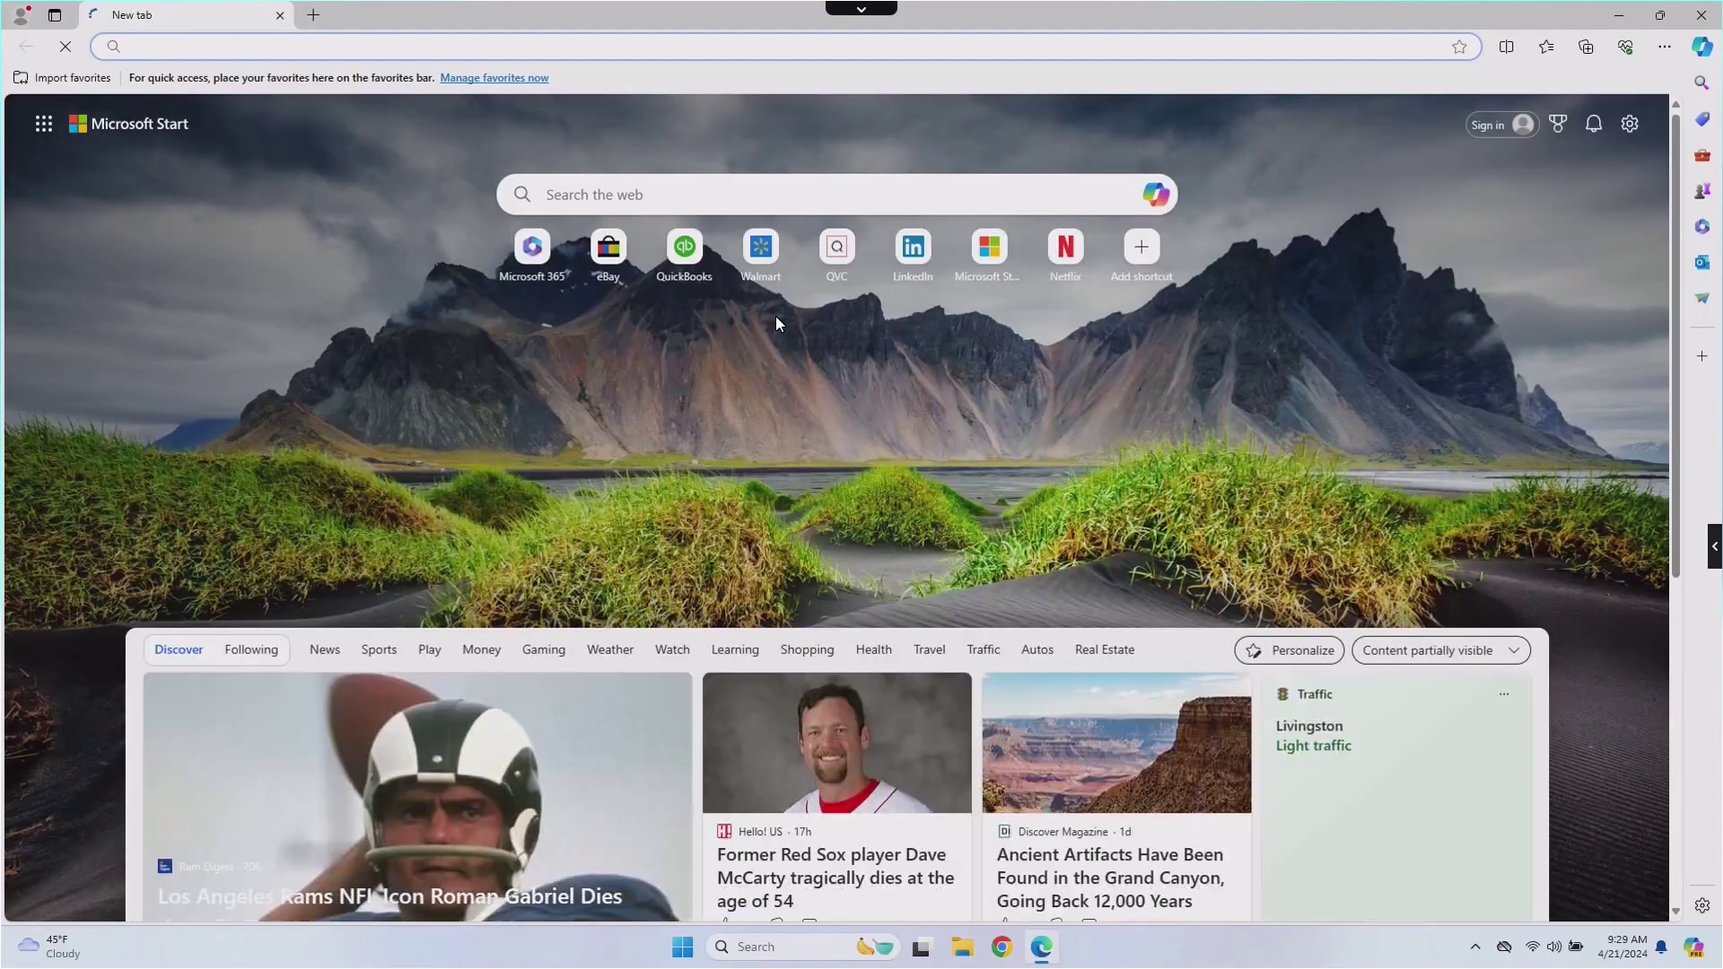
{"action": "left_click", "coordinate": [1623, 14]}
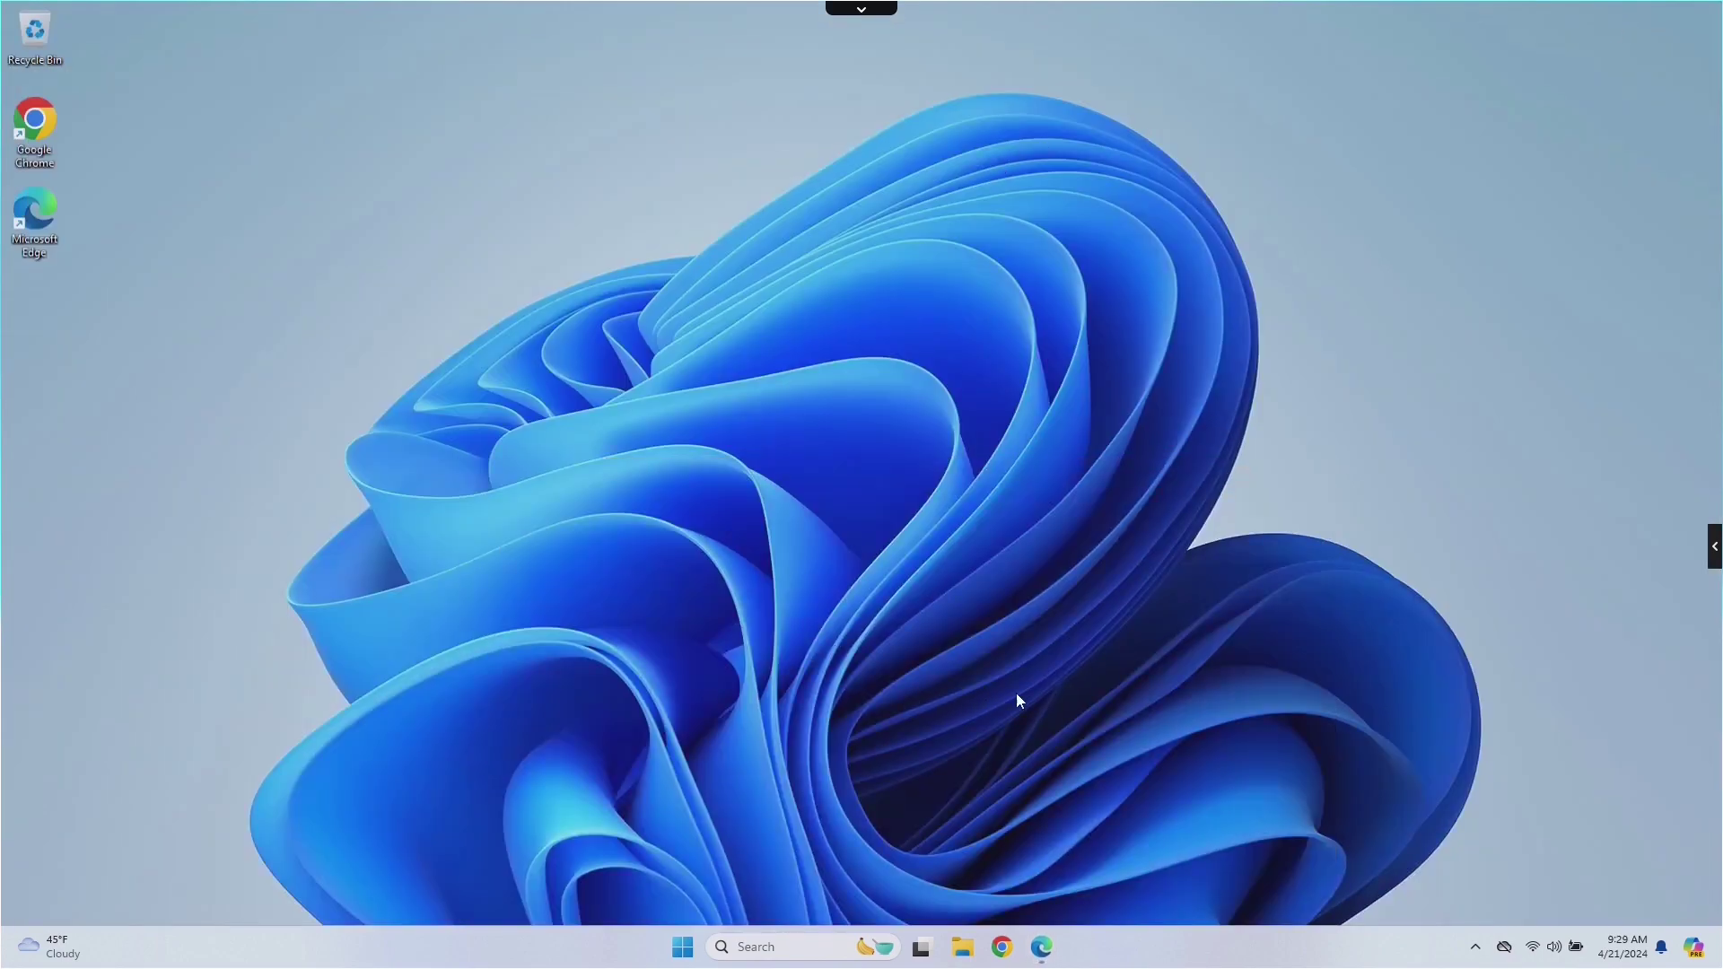
Exit Greenshot from the hidden notification-area icons and close the overflow panel.
{"action": "mouse_move", "coordinate": [1048, 958]}
{"action": "left_click", "coordinate": [1476, 948]}
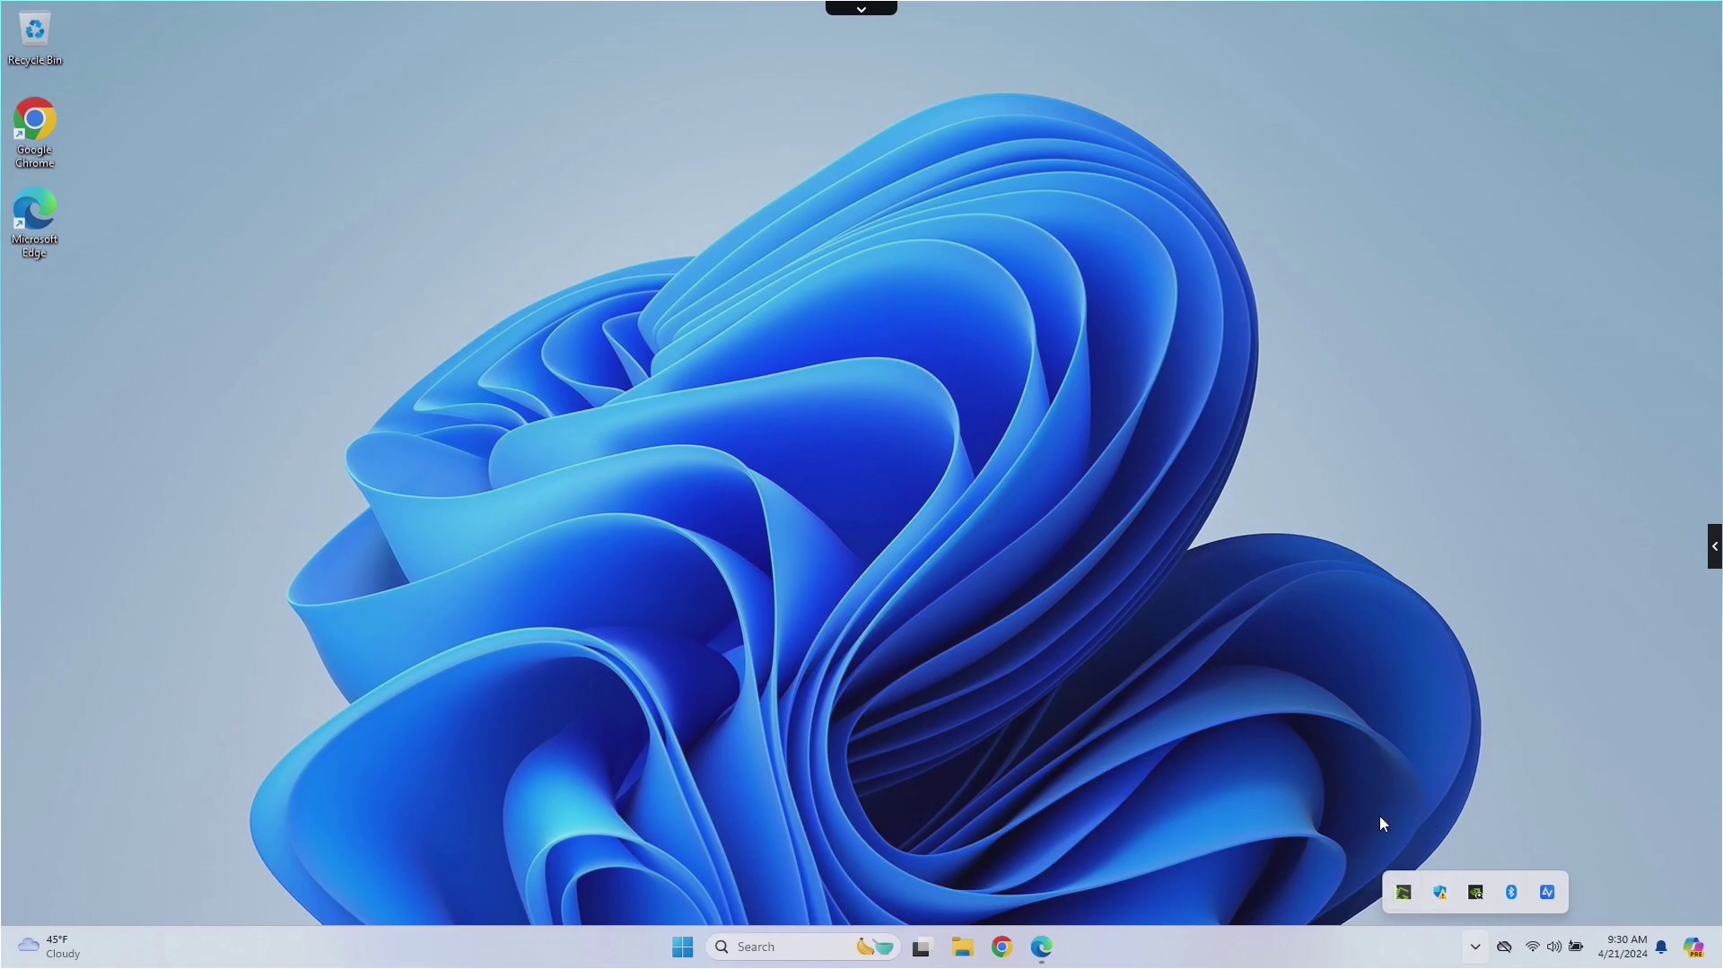
{"action": "left_click", "coordinate": [1404, 895]}
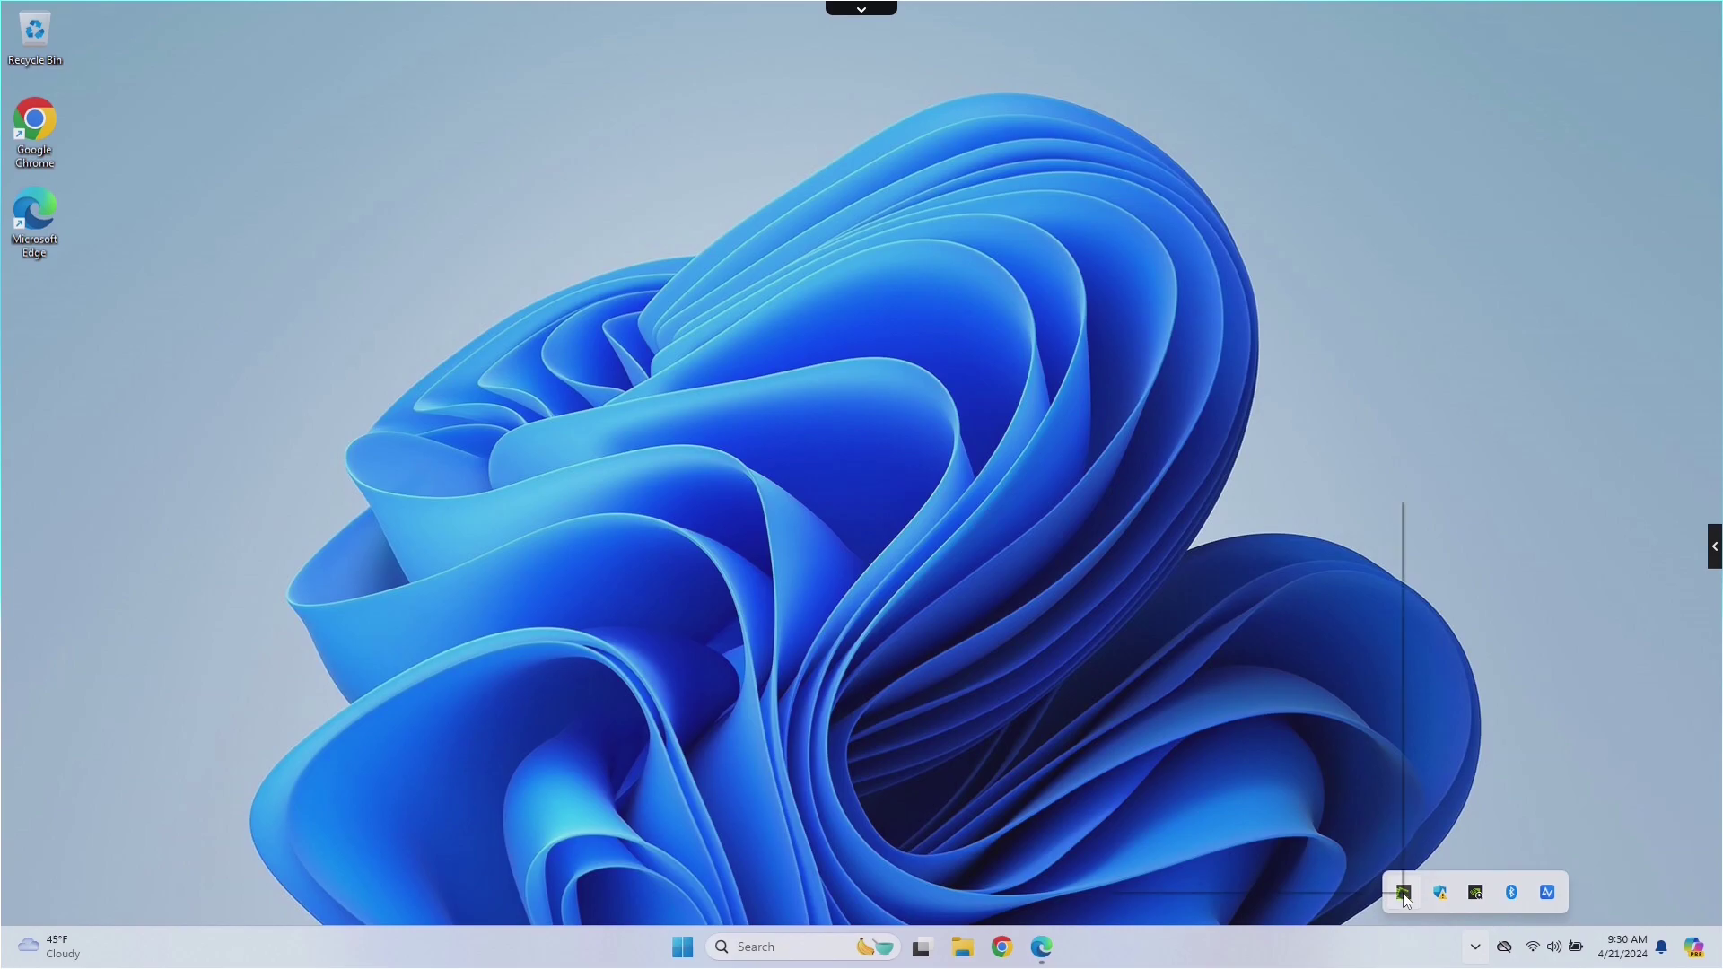
{"action": "right_click", "coordinate": [1405, 899]}
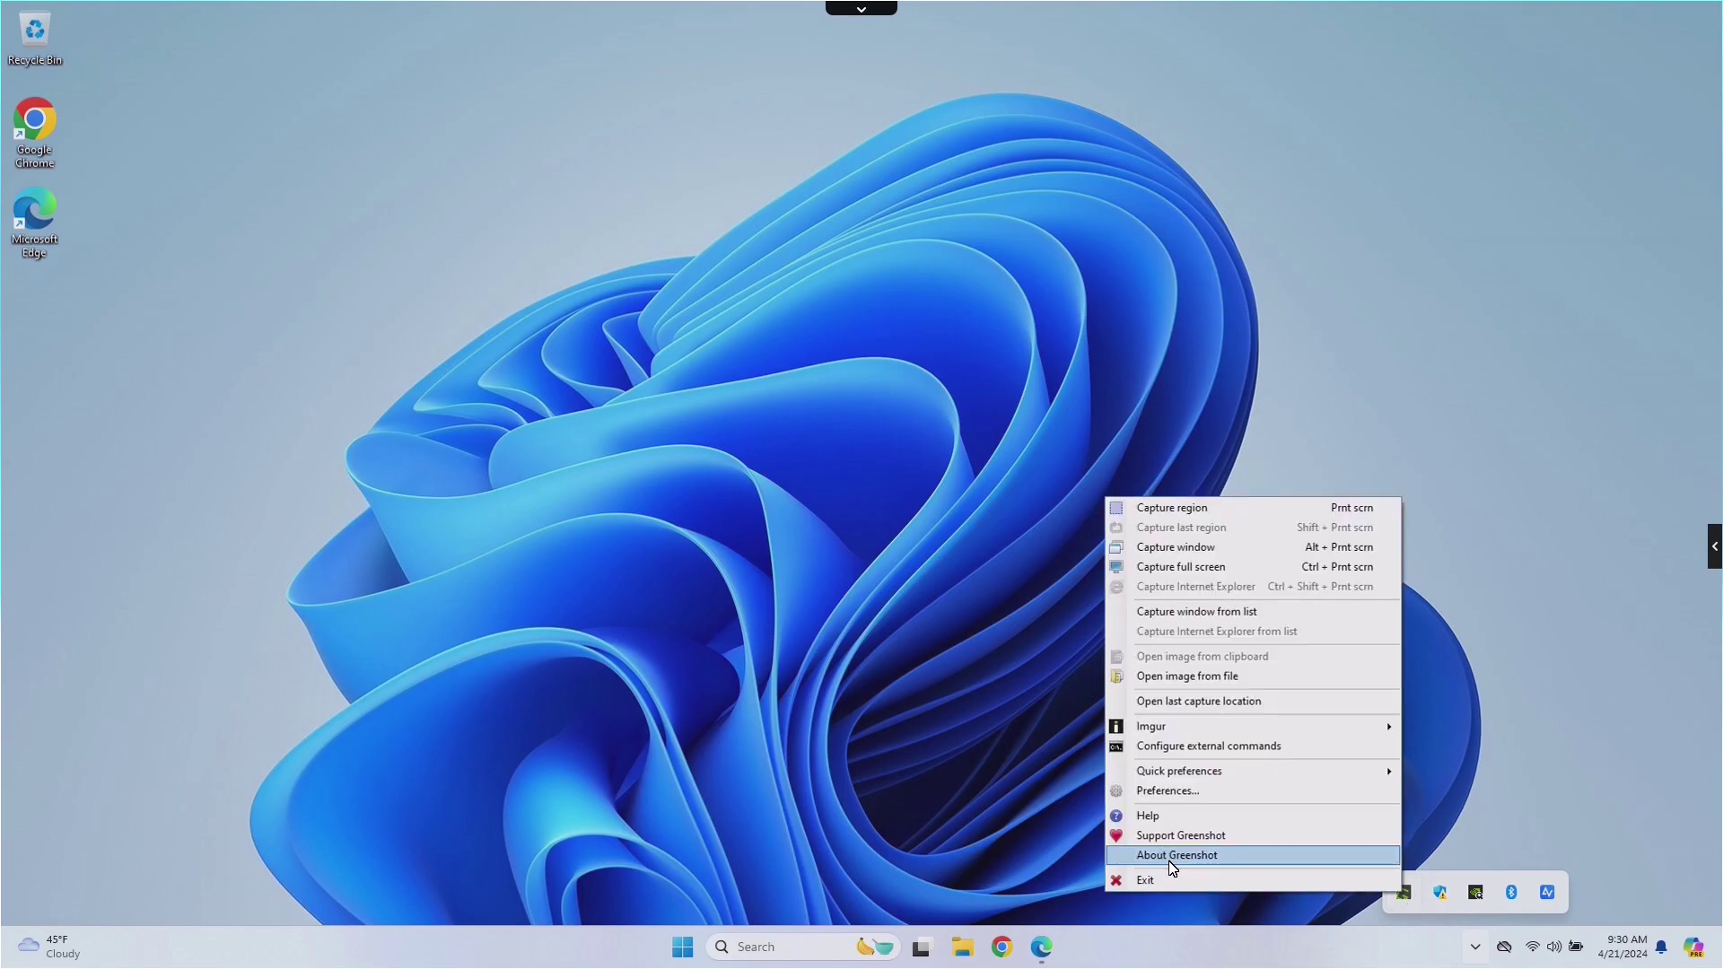
{"action": "left_click", "coordinate": [1163, 882]}
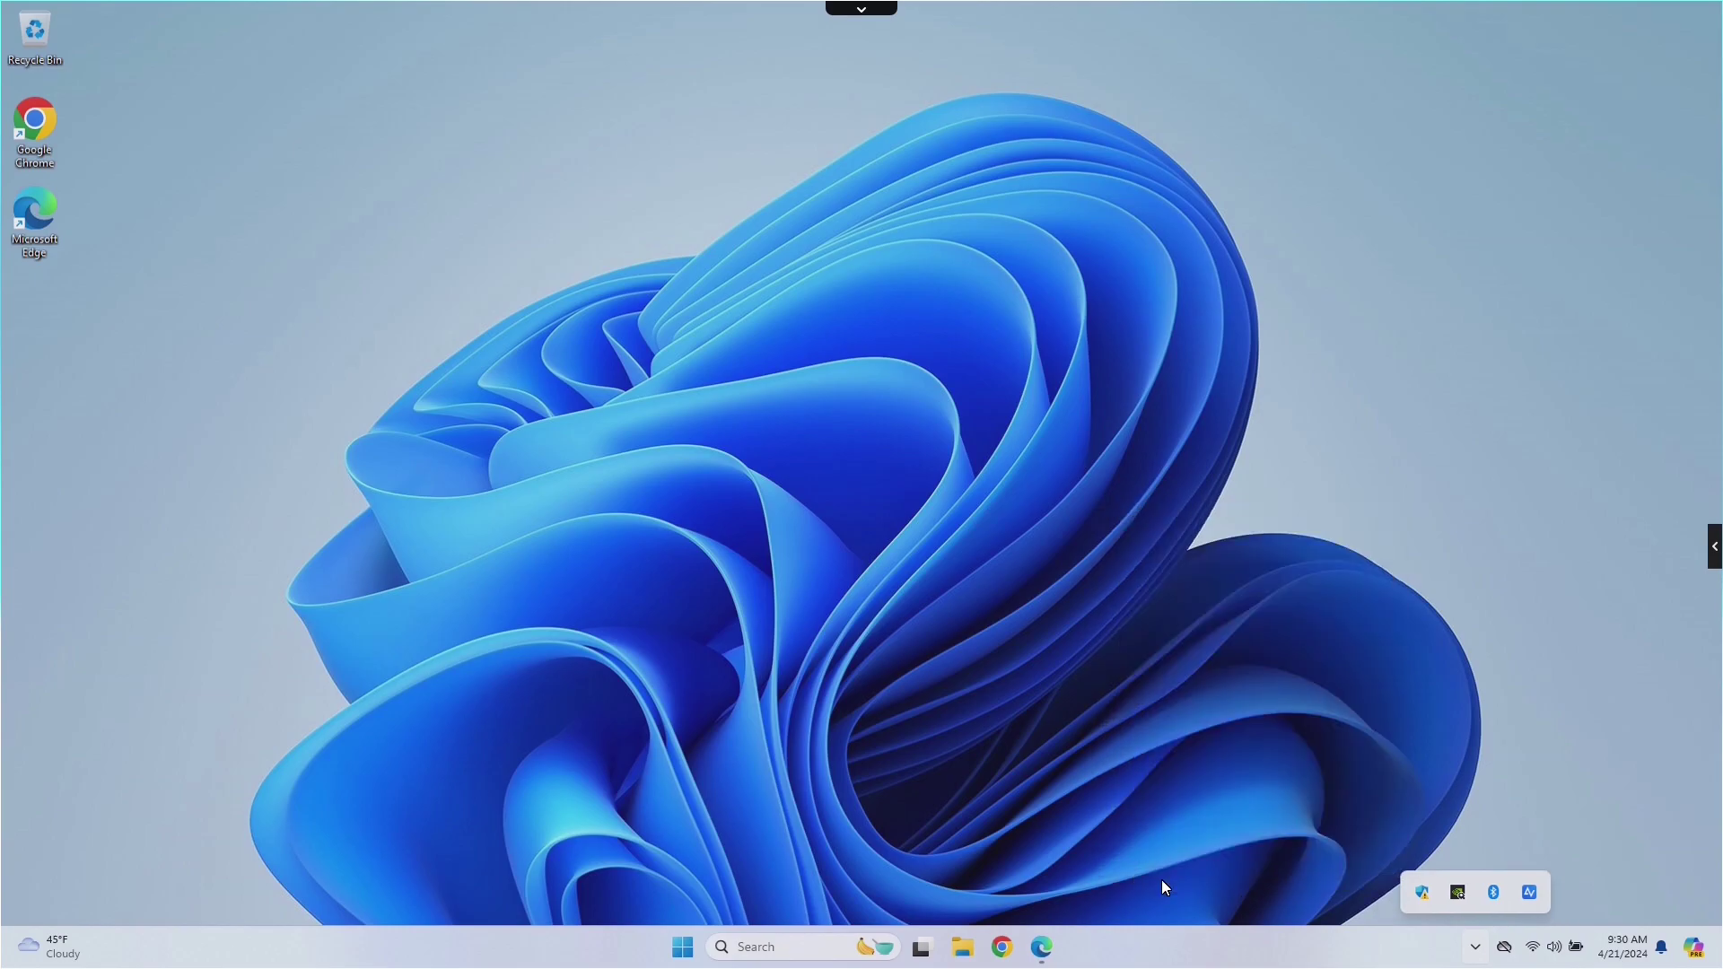
{"action": "left_click", "coordinate": [1130, 742]}
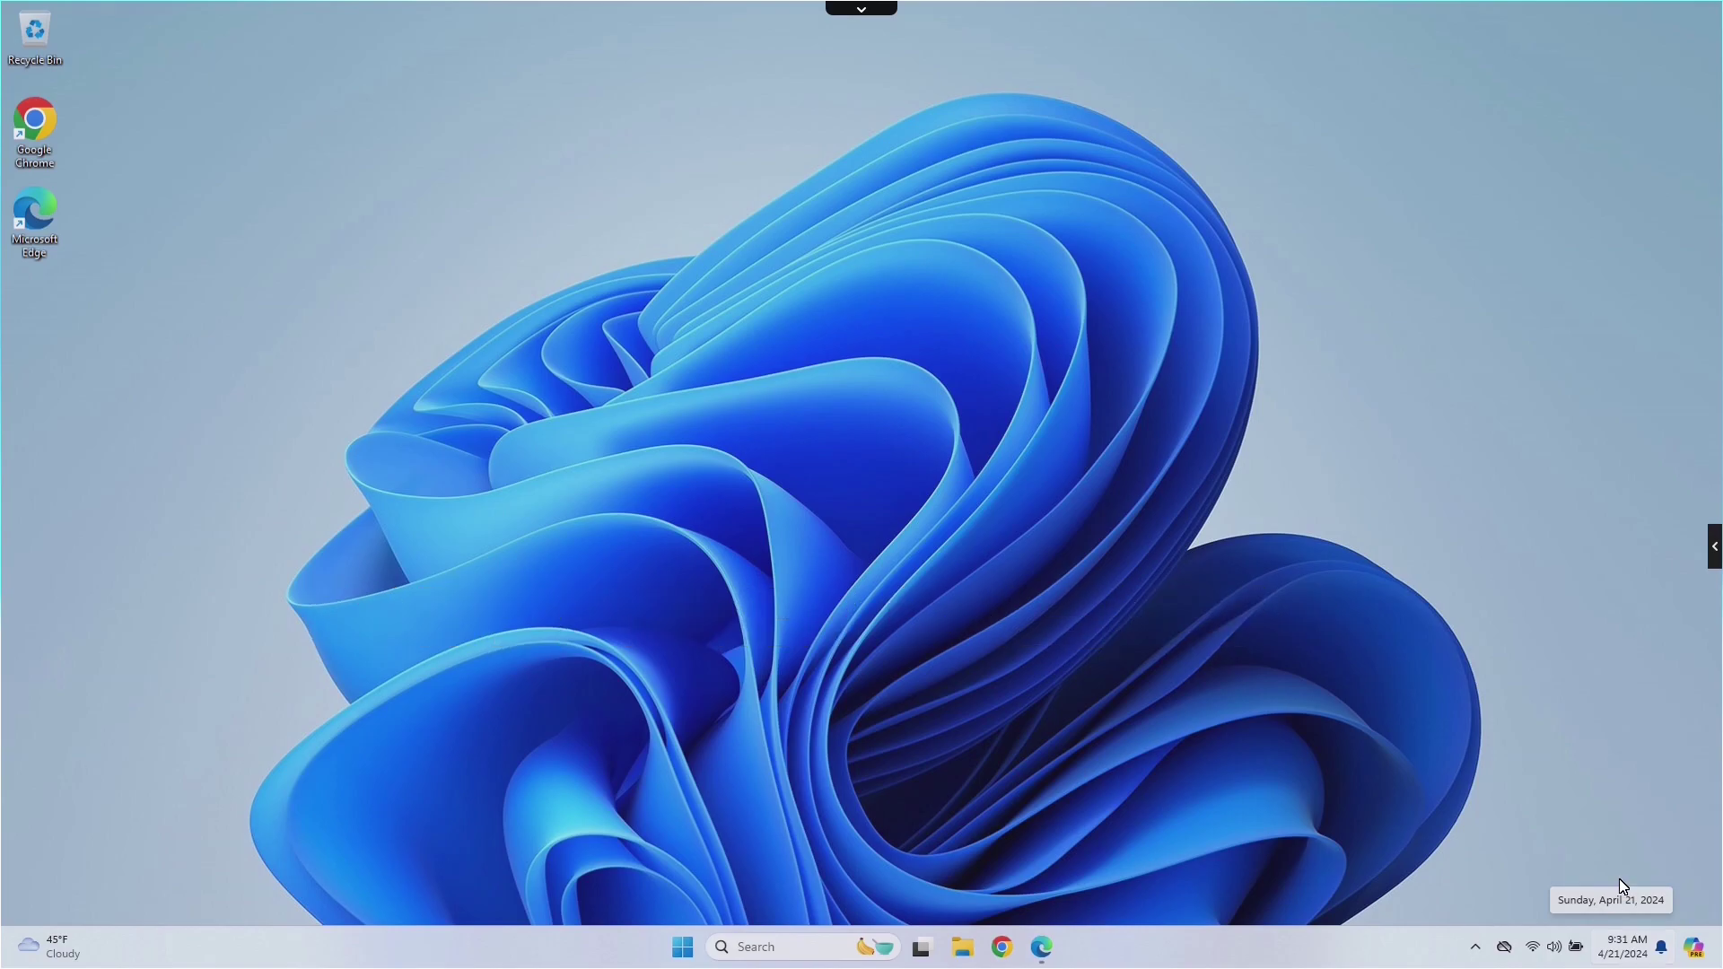
{"action": "left_click", "coordinate": [1625, 946]}
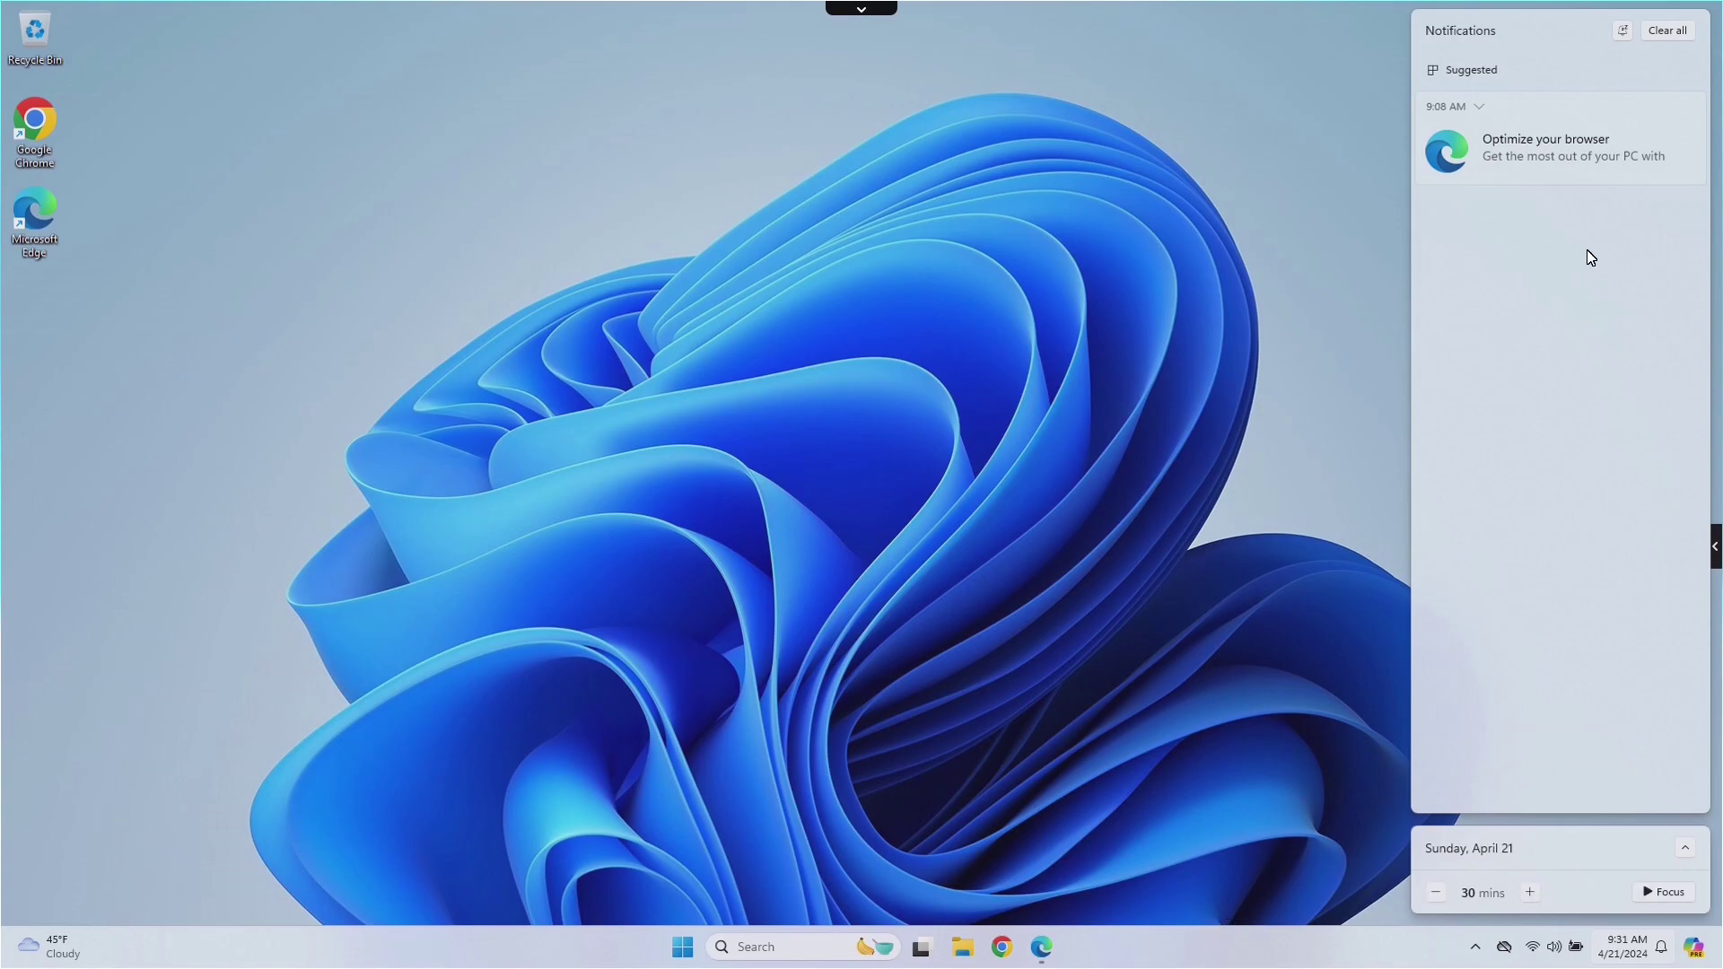
{"action": "left_click", "coordinate": [1674, 29]}
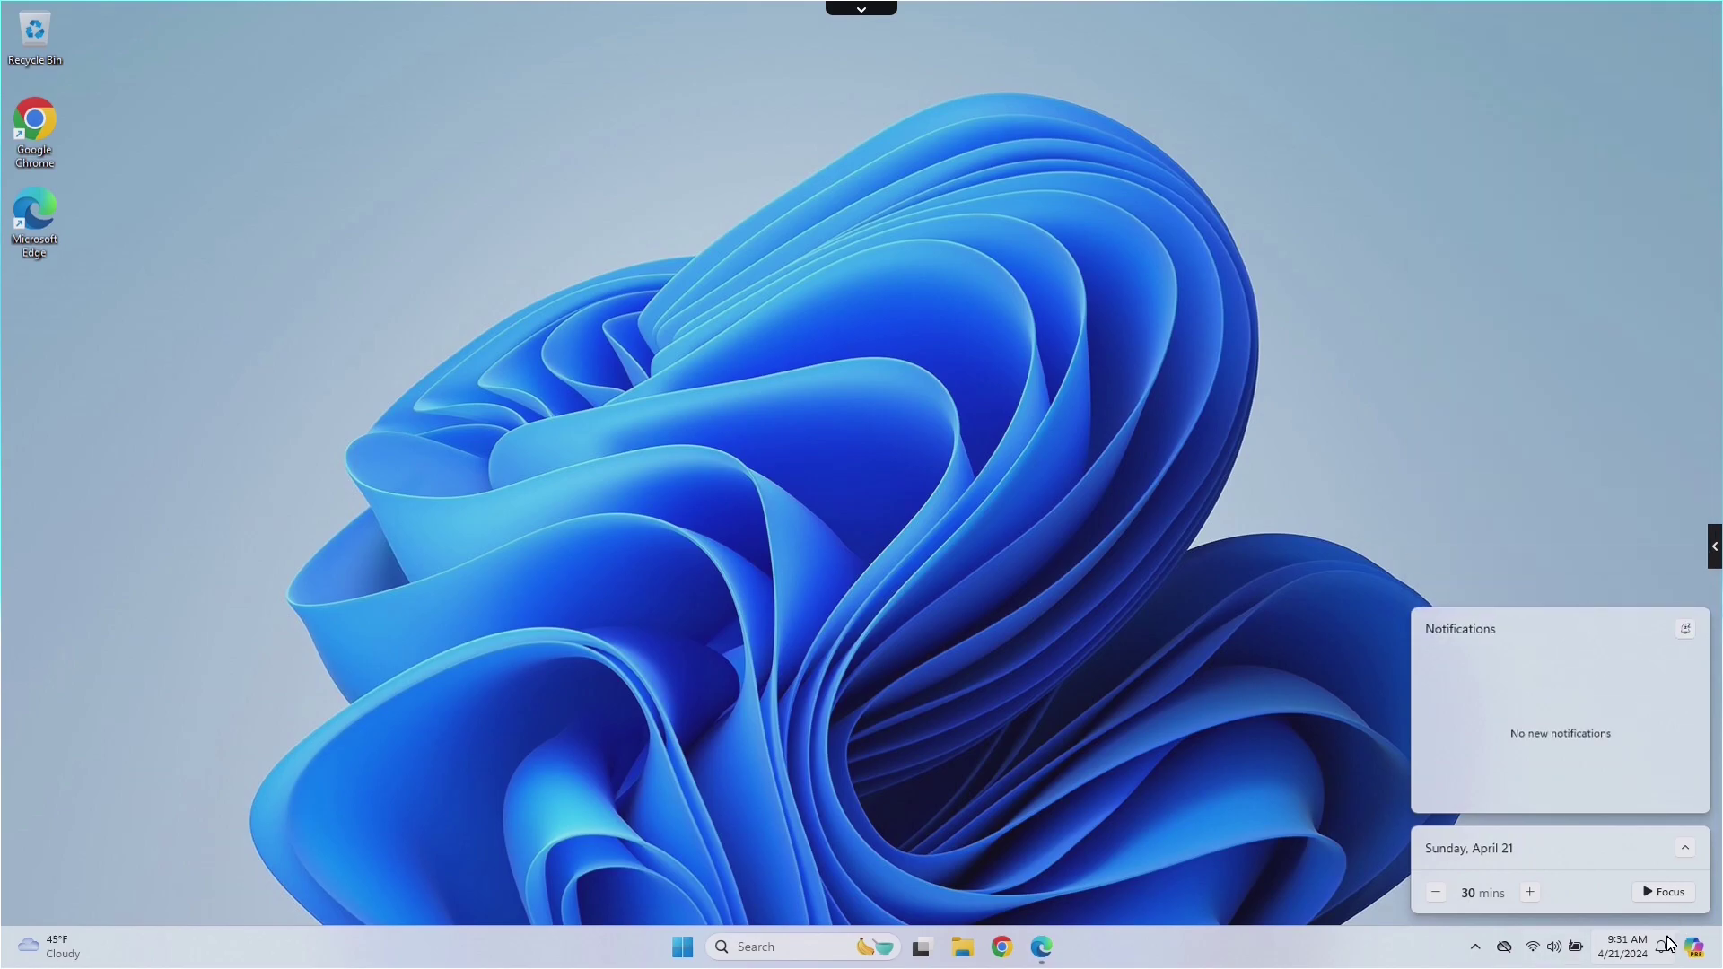
{"action": "left_click", "coordinate": [1159, 780]}
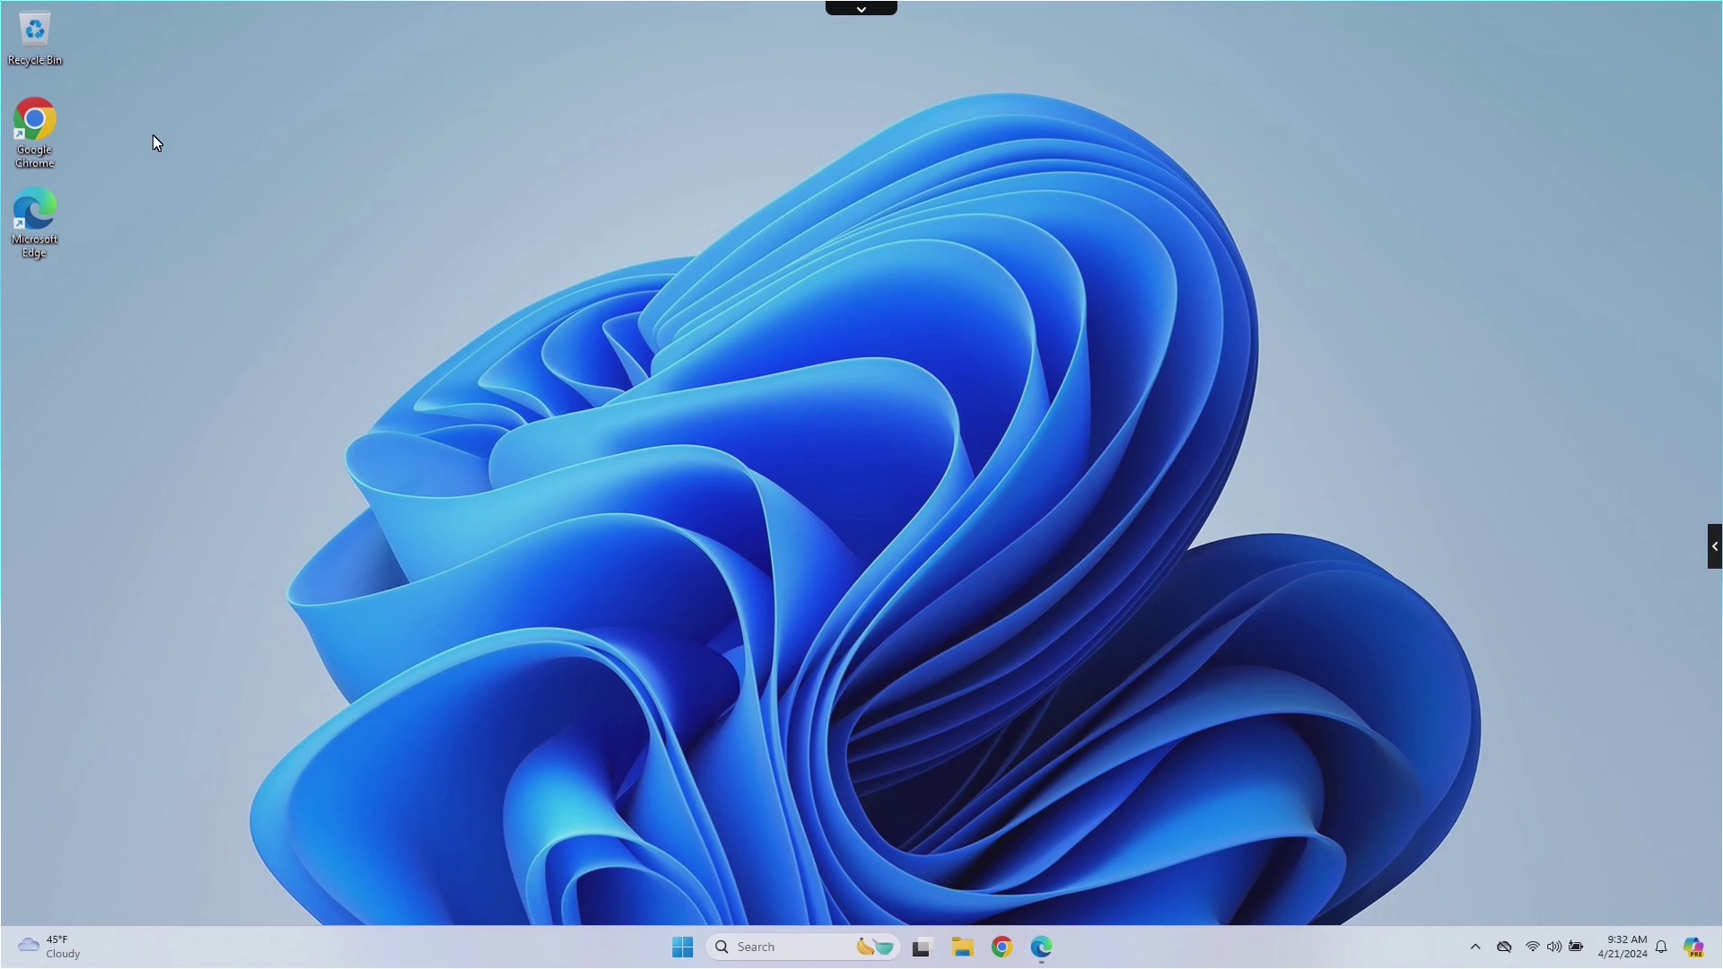
Move the Google Chrome icon to the desktop centre and back to the left column.
{"action": "left_click_drag", "start_coordinate": [45, 117], "coordinate": [860, 289]}
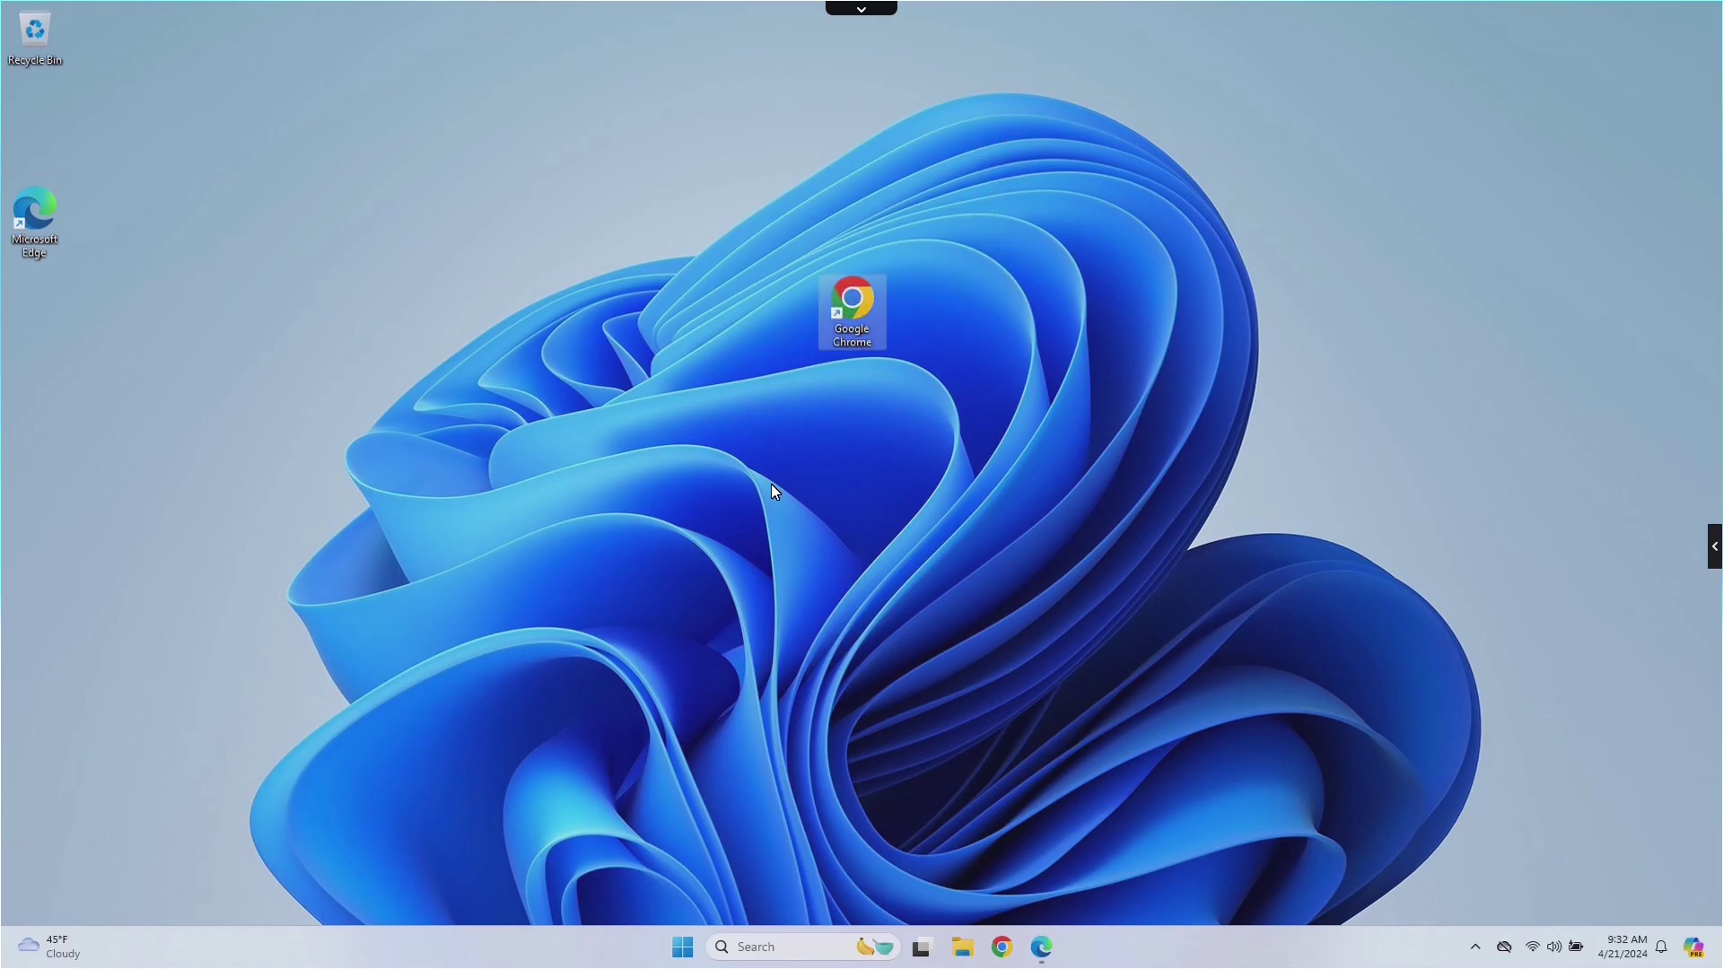
{"action": "left_click_drag", "start_coordinate": [858, 298], "coordinate": [41, 105]}
{"action": "left_click", "coordinate": [670, 425]}
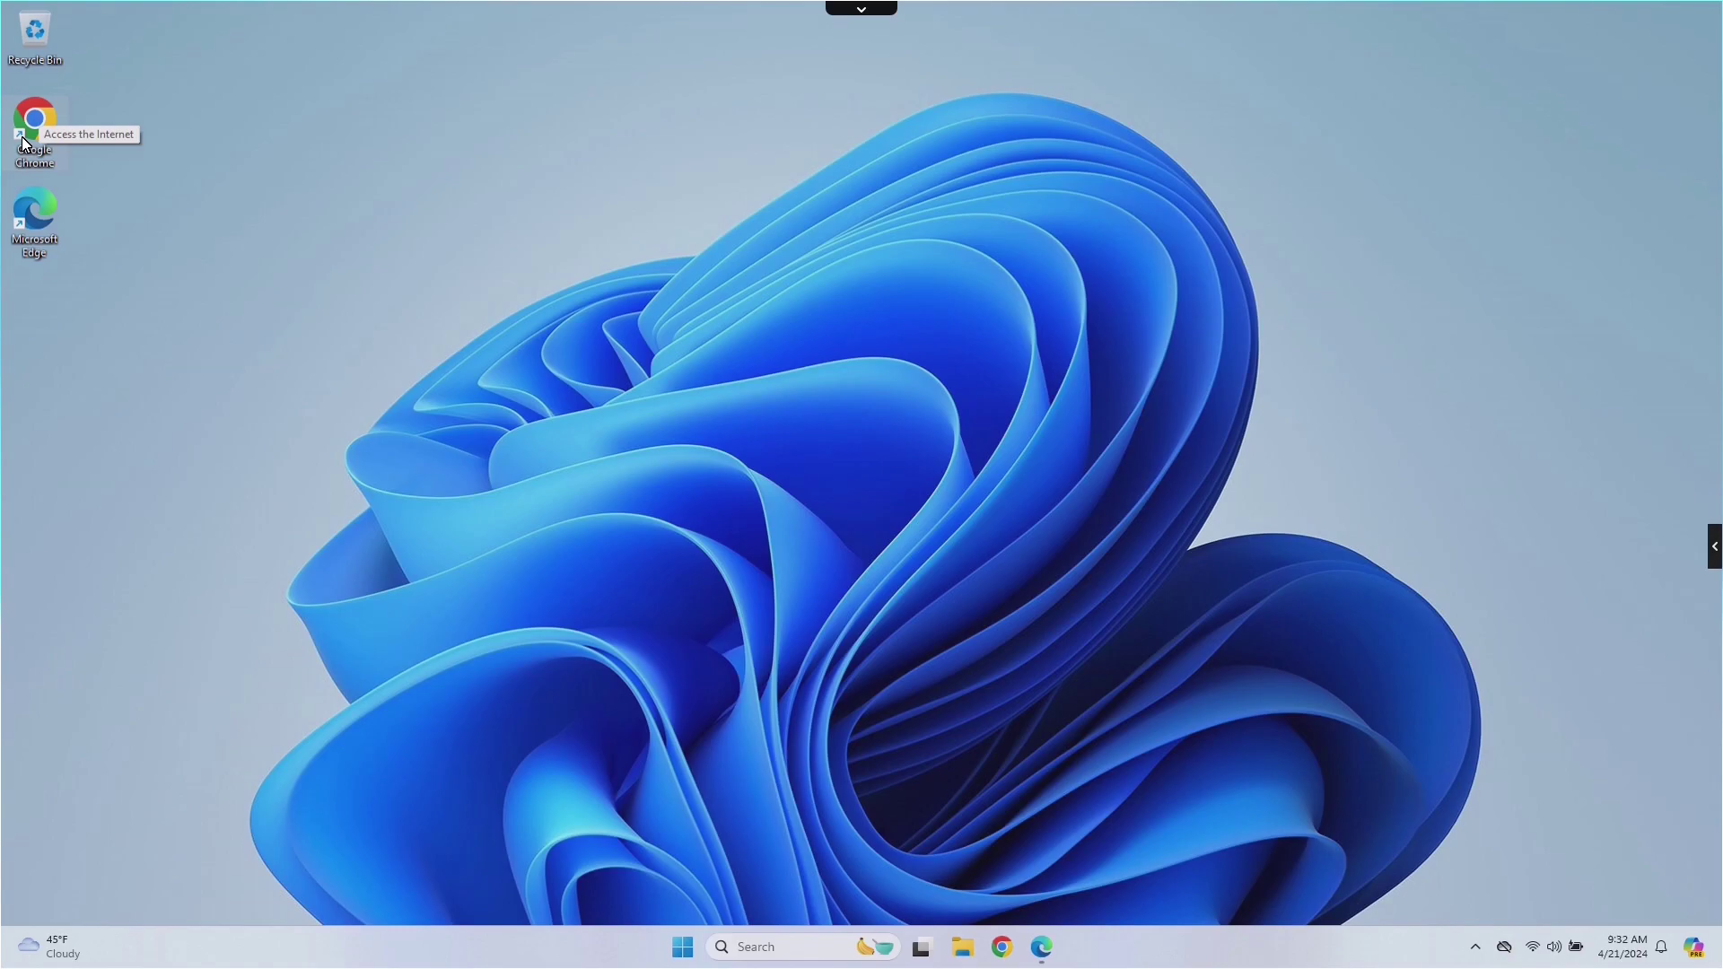
Place Microsoft Edge directly under the Recycle Bin with Google Chrome below it.
{"action": "left_click_drag", "start_coordinate": [21, 136], "coordinate": [1621, 406]}
{"action": "left_click_drag", "start_coordinate": [42, 217], "coordinate": [50, 105]}
{"action": "left_click", "coordinate": [1611, 395]}
{"action": "left_click_drag", "start_coordinate": [71, 229], "coordinate": [42, 216]}
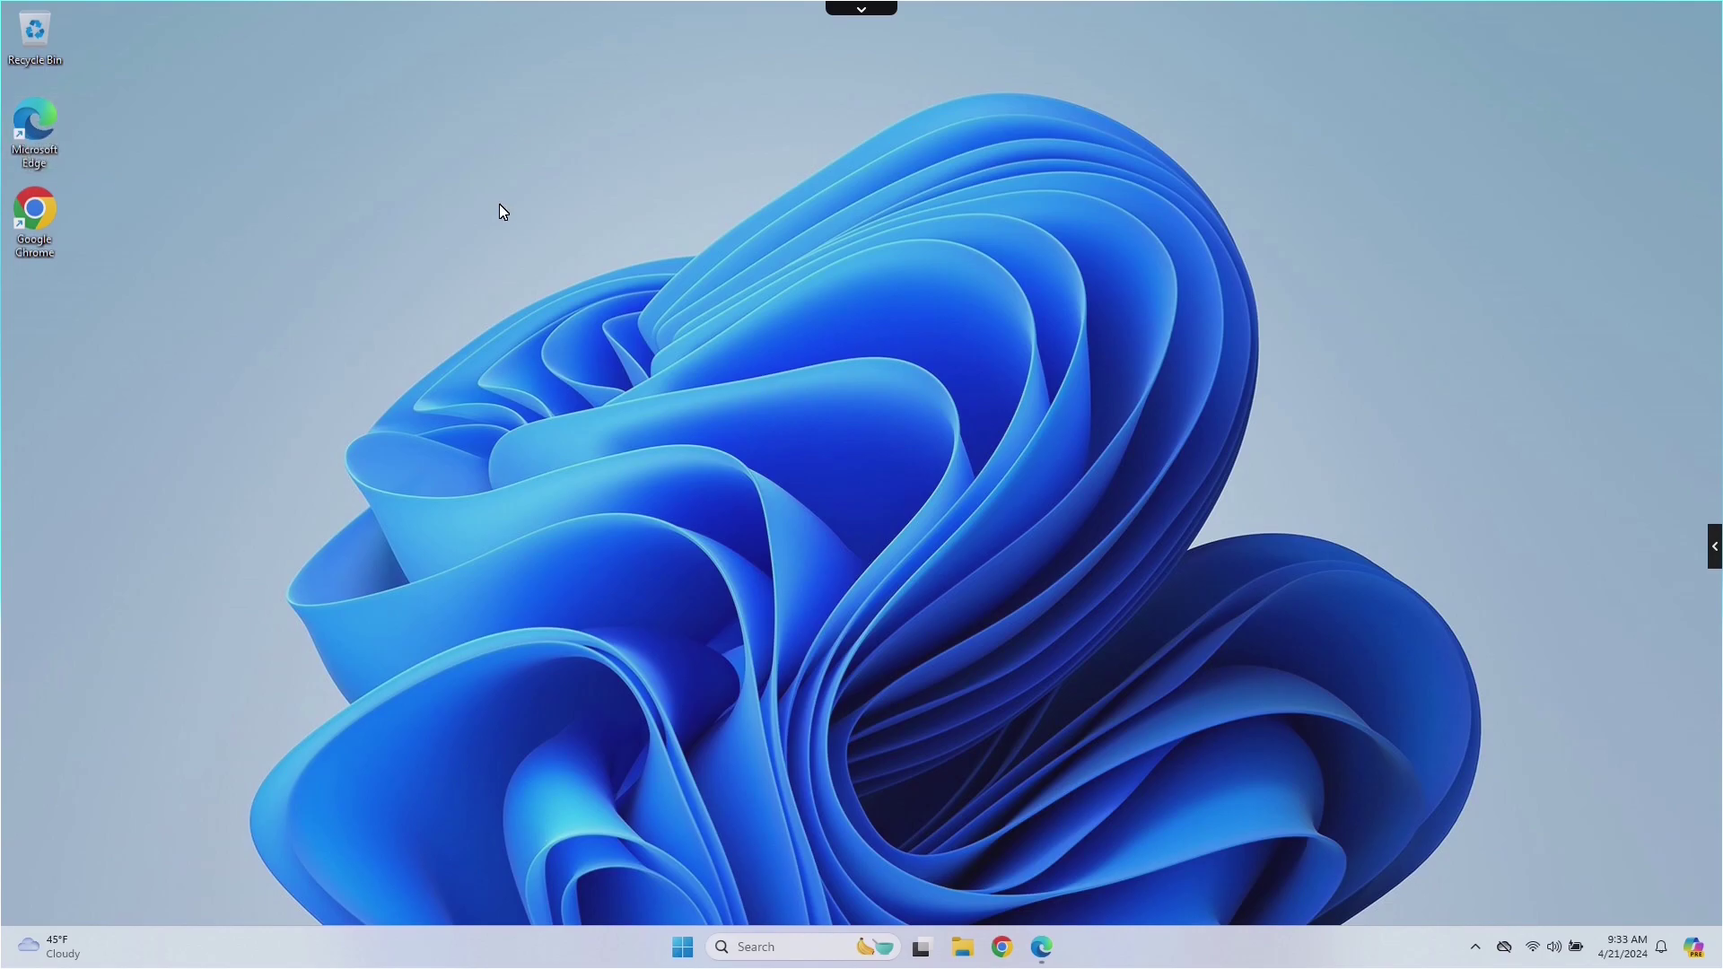
Create a new text document named test and line it up under the Chrome icon.
{"action": "right_click", "coordinate": [417, 238]}
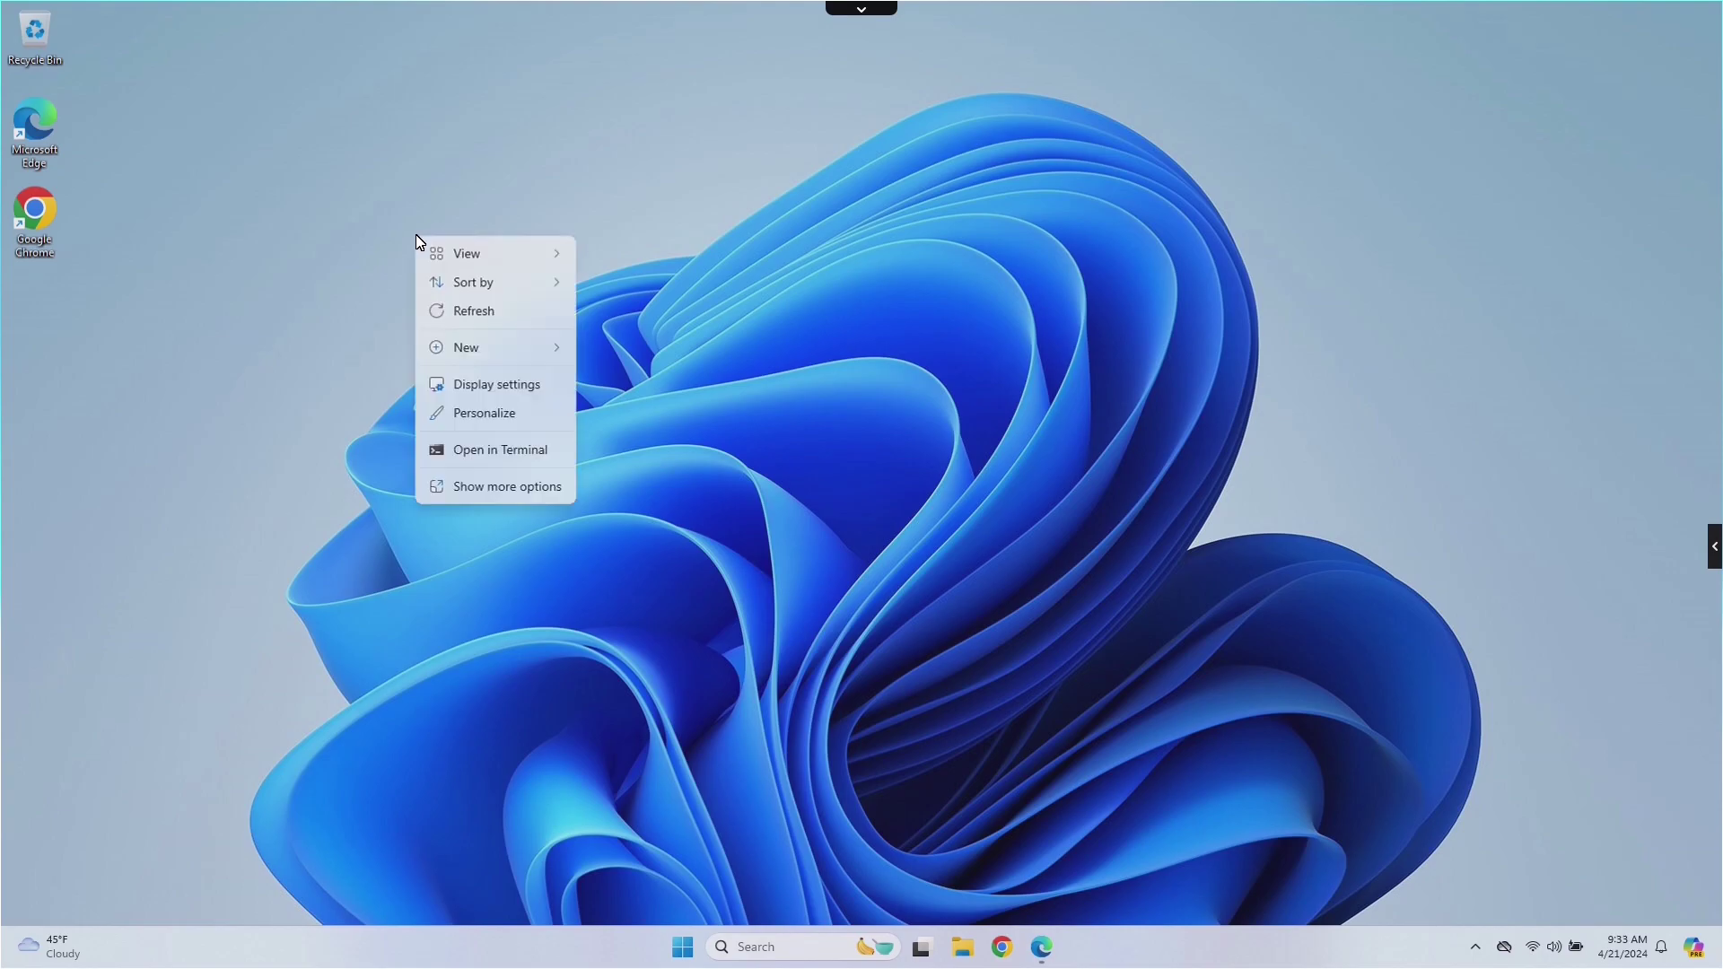
{"action": "mouse_move", "coordinate": [507, 350]}
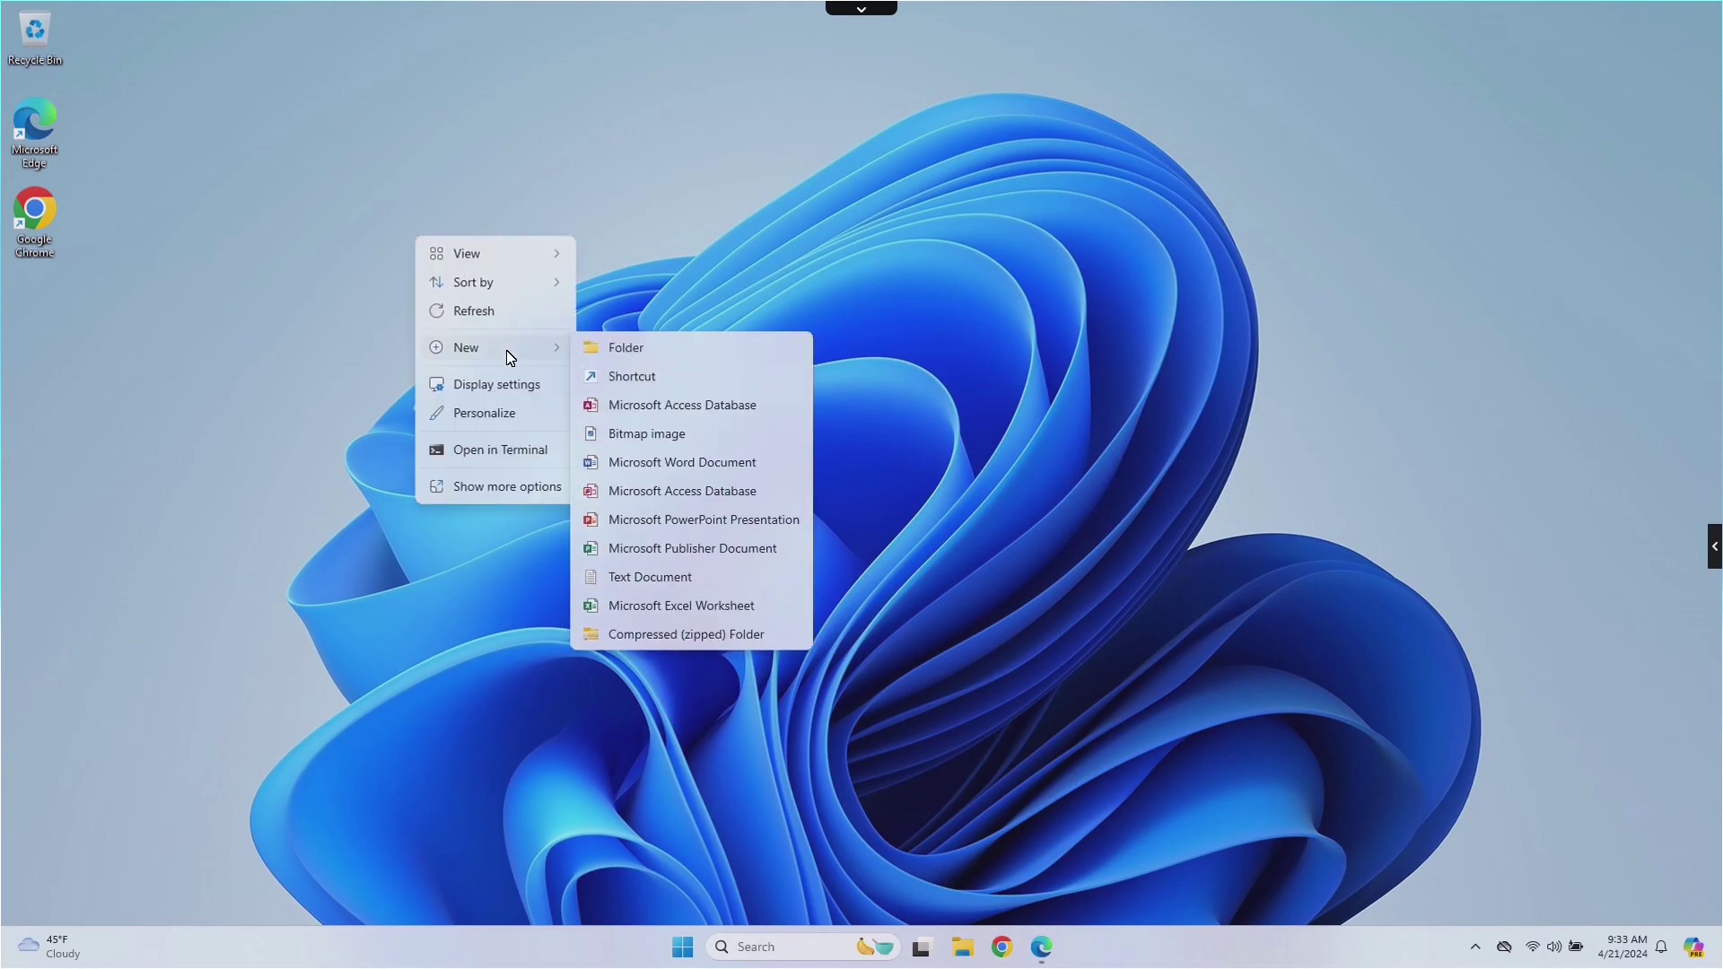
{"action": "left_click", "coordinate": [646, 579]}
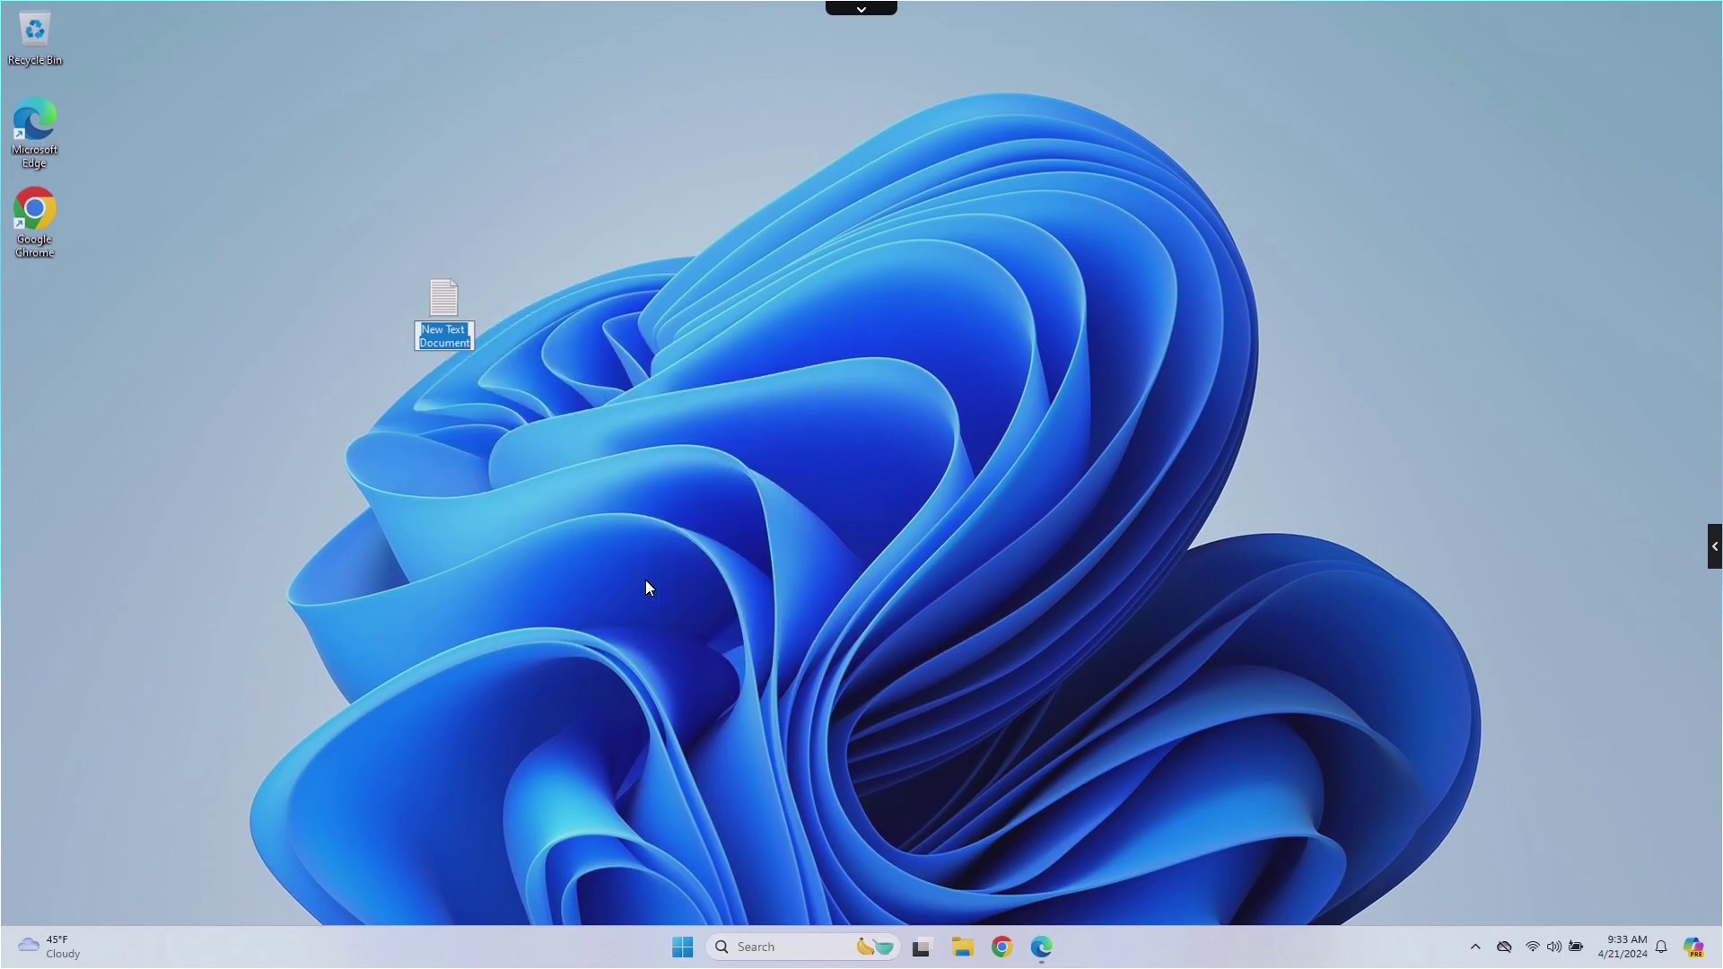
{"action": "type", "text": "testy"}
{"action": "key", "text": "BackSpace"}
{"action": "key", "text": "Return"}
{"action": "left_click_drag", "start_coordinate": [444, 309], "coordinate": [39, 324]}
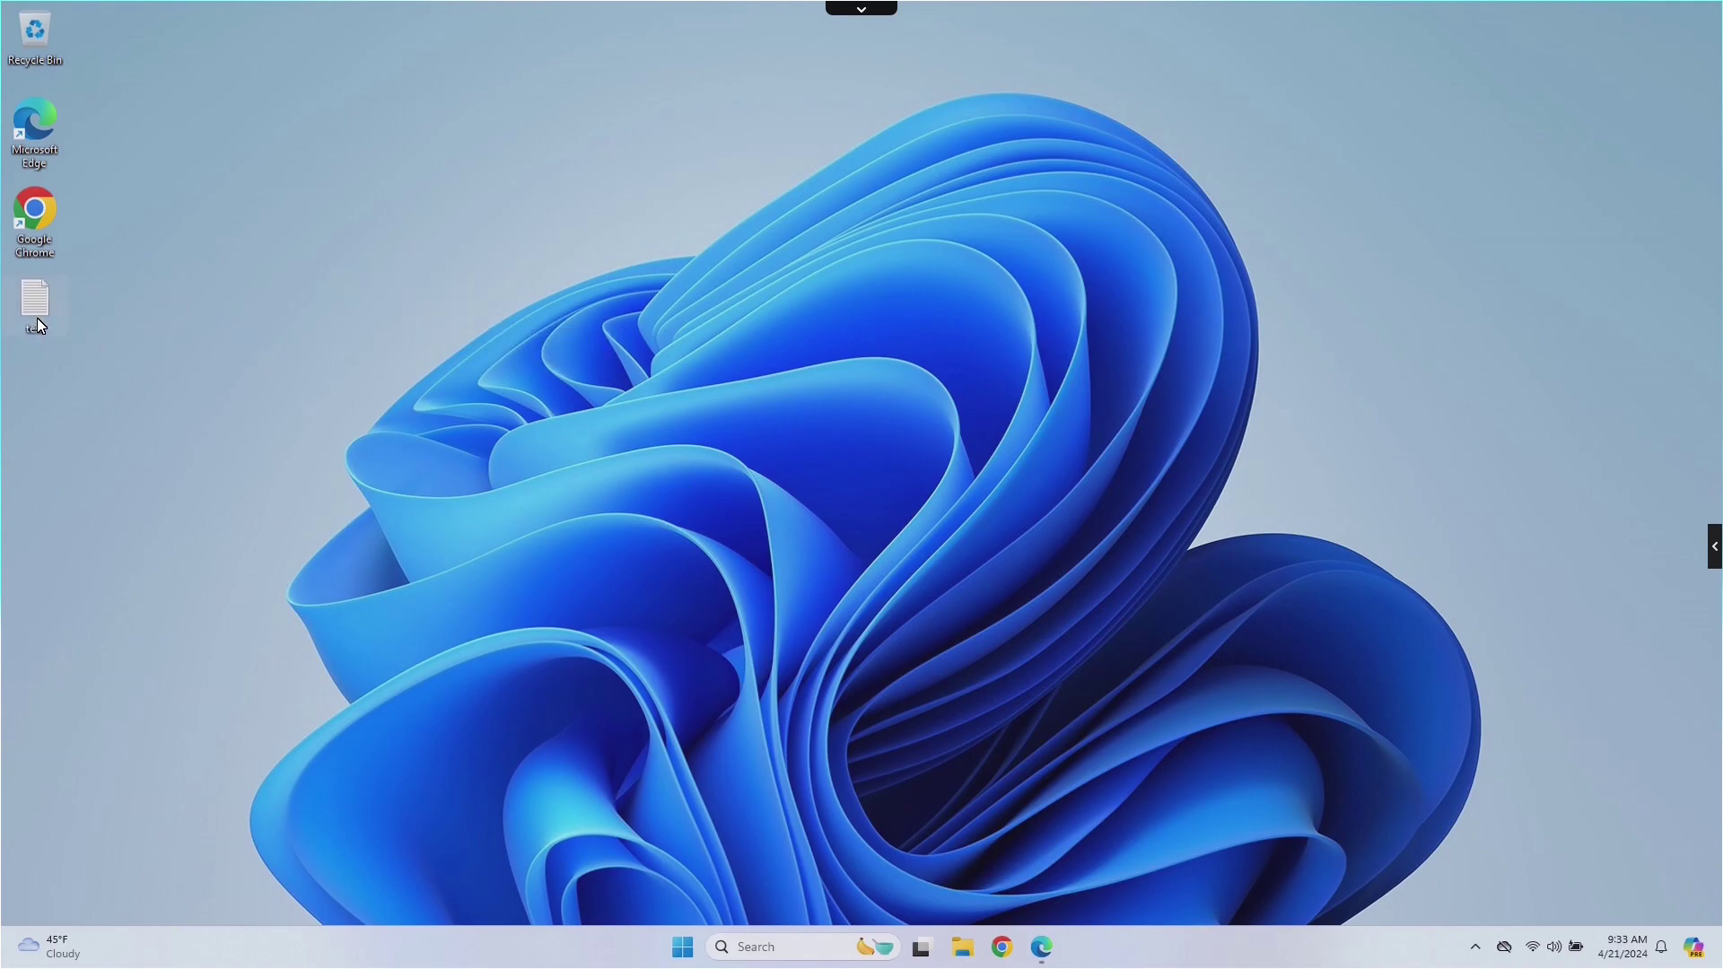
{"action": "left_click", "coordinate": [250, 245]}
Open File Explorer at the Desktop folder showing the Chrome and Edge shortcuts and test.
{"action": "left_click", "coordinate": [963, 946]}
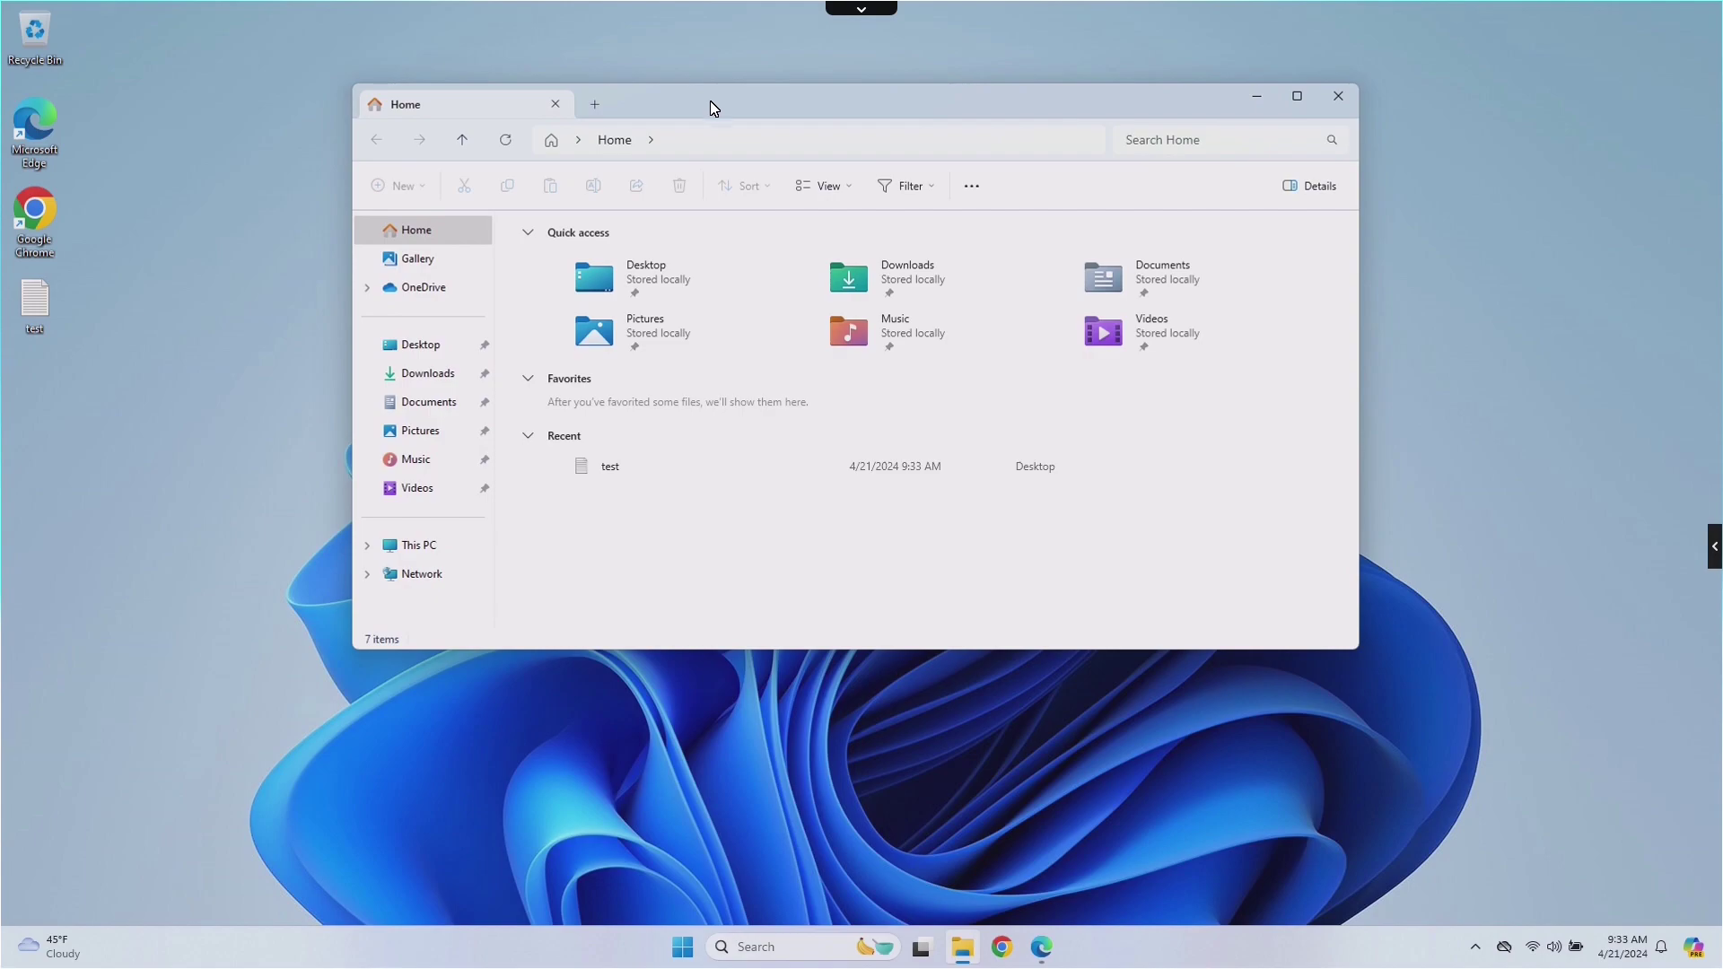
{"action": "left_click_drag", "start_coordinate": [710, 102], "coordinate": [718, 133]}
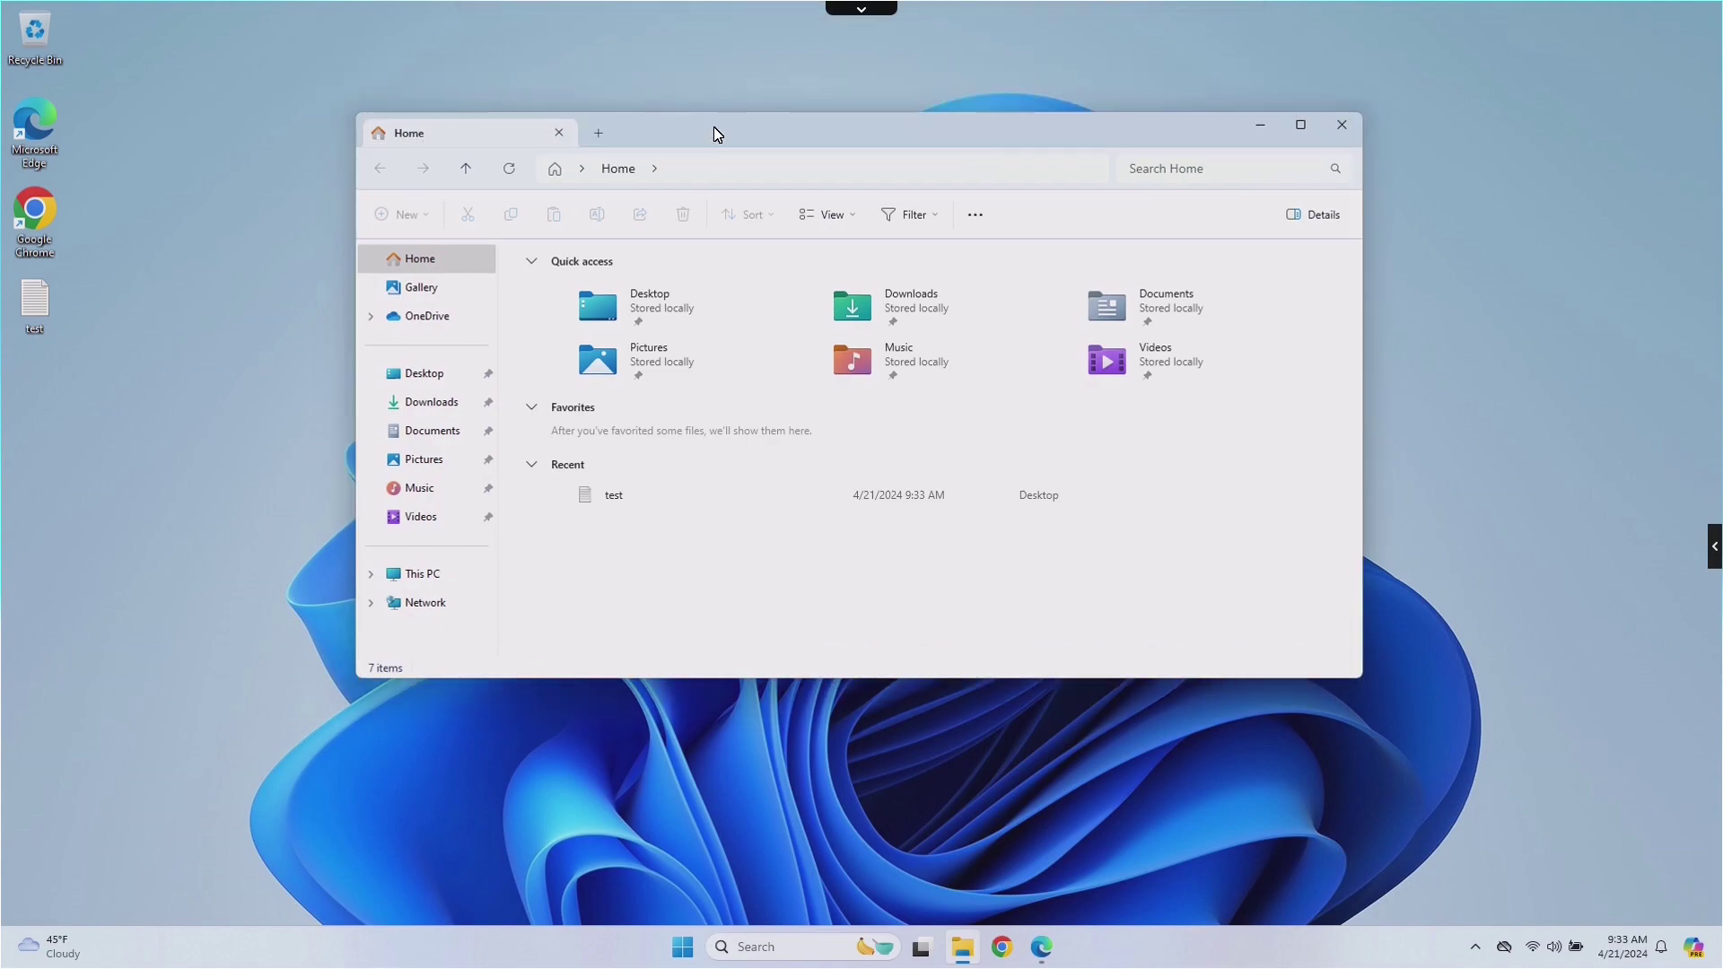
{"action": "left_click", "coordinate": [434, 378]}
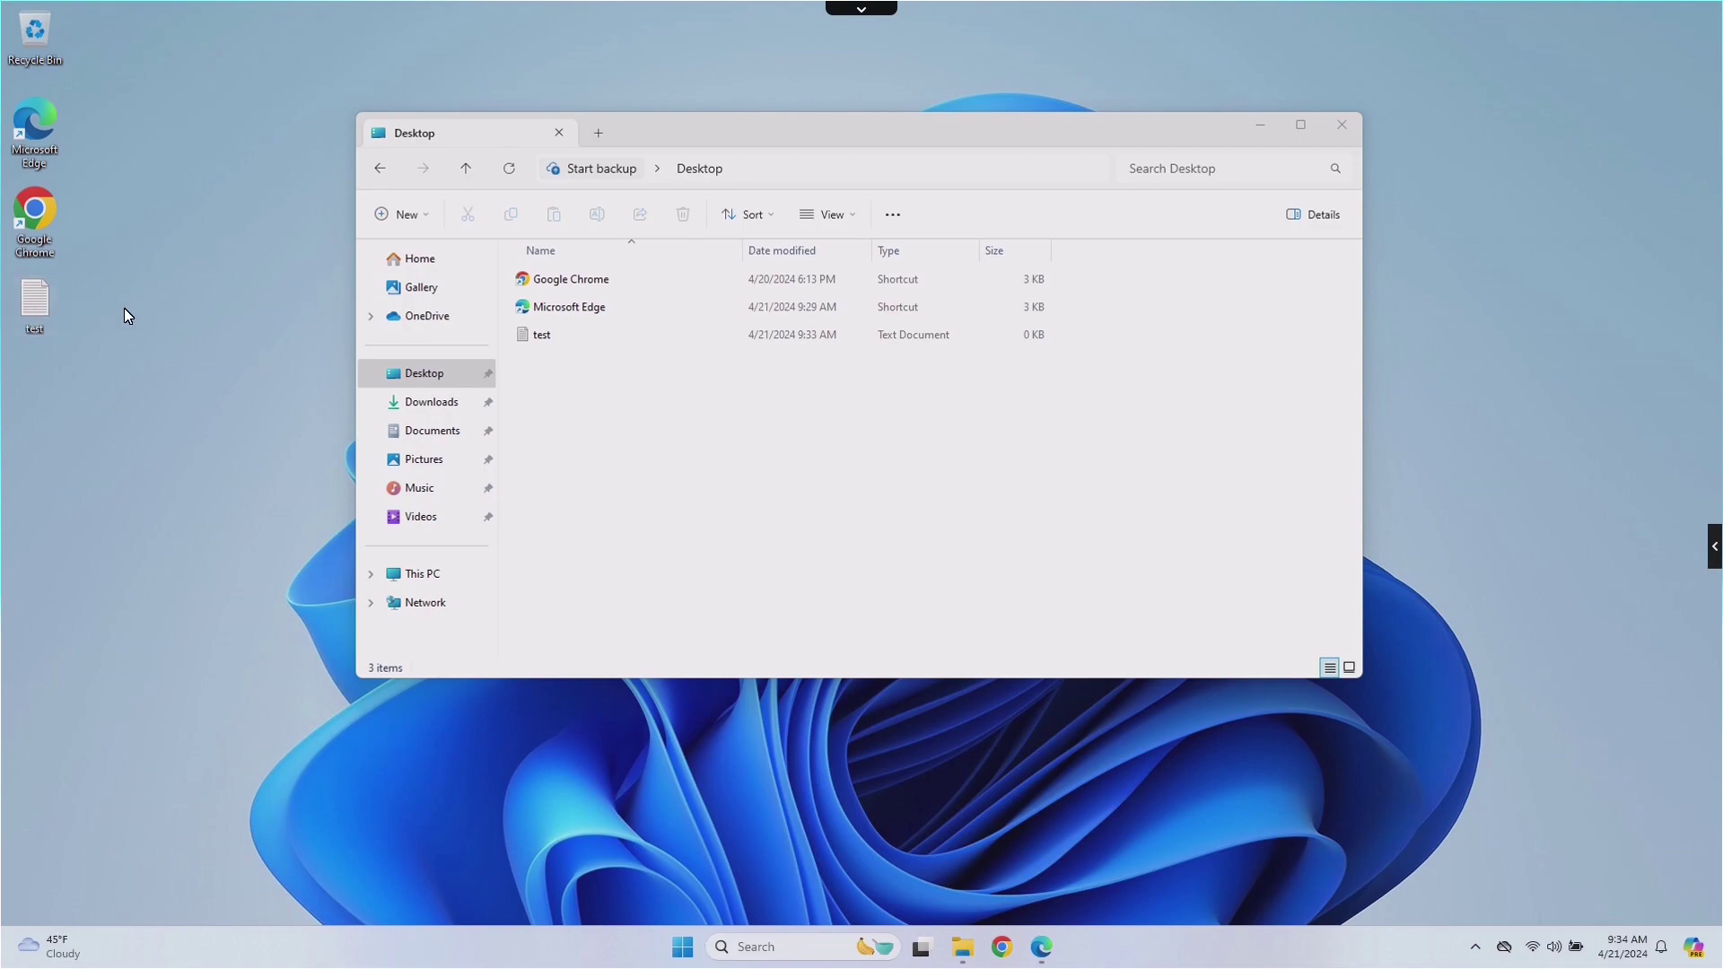
{"action": "right_click", "coordinate": [158, 463]}
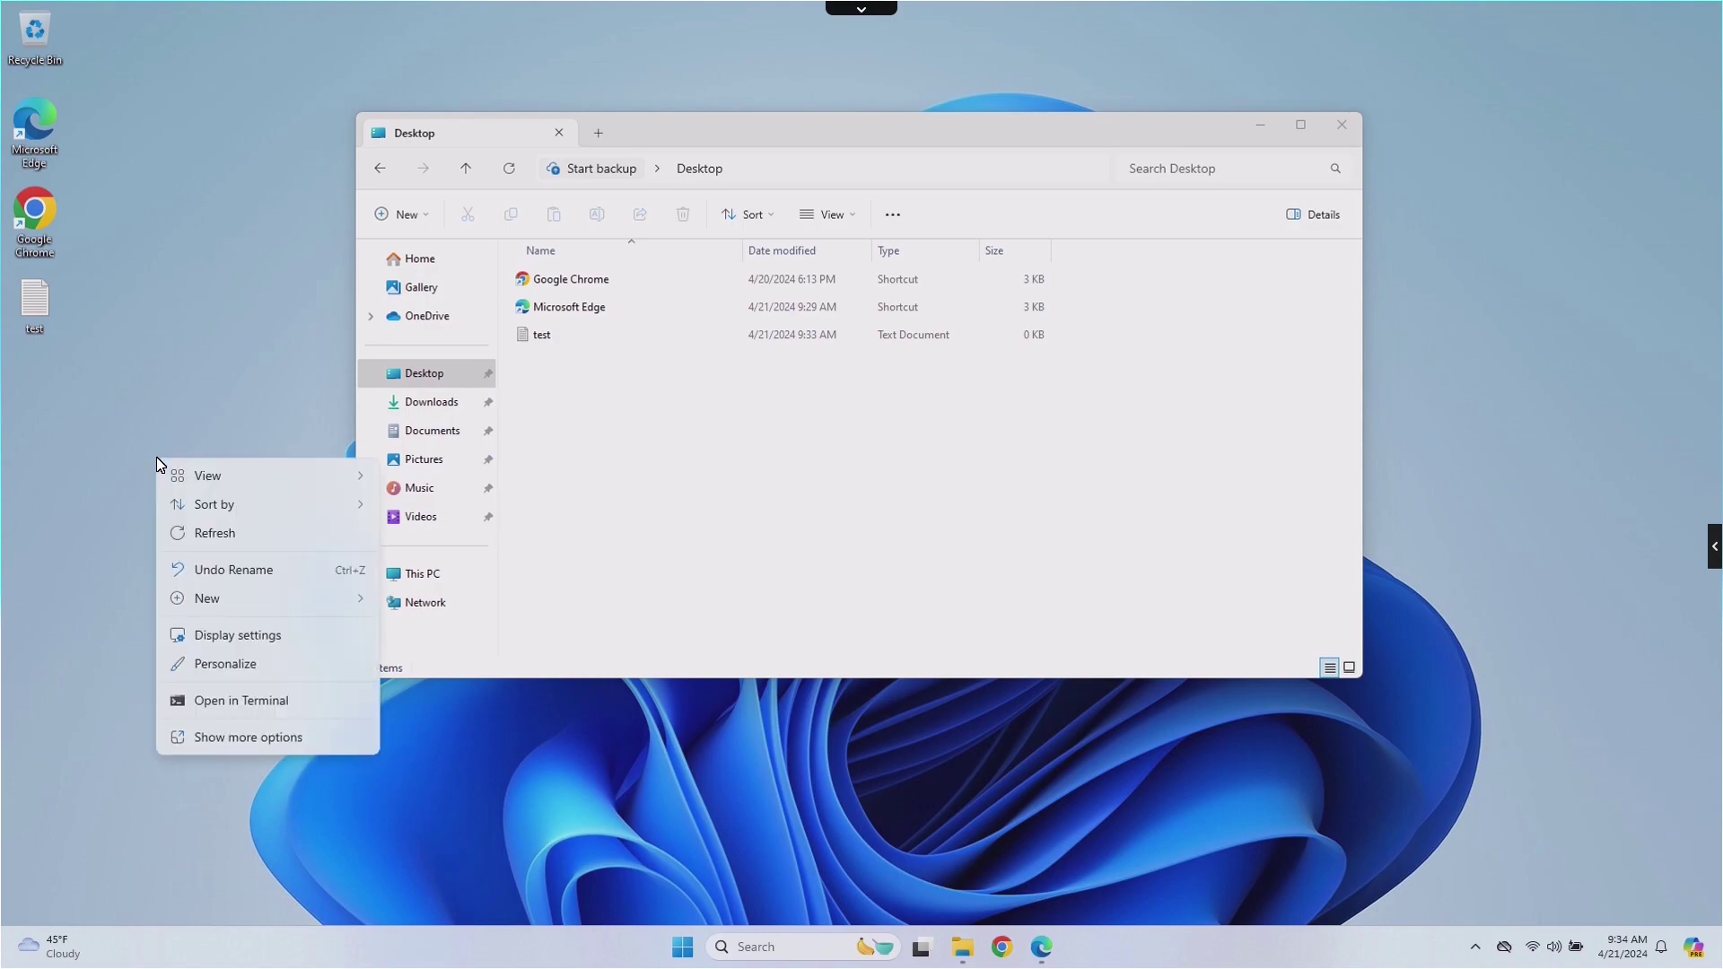
{"action": "left_click", "coordinate": [40, 305]}
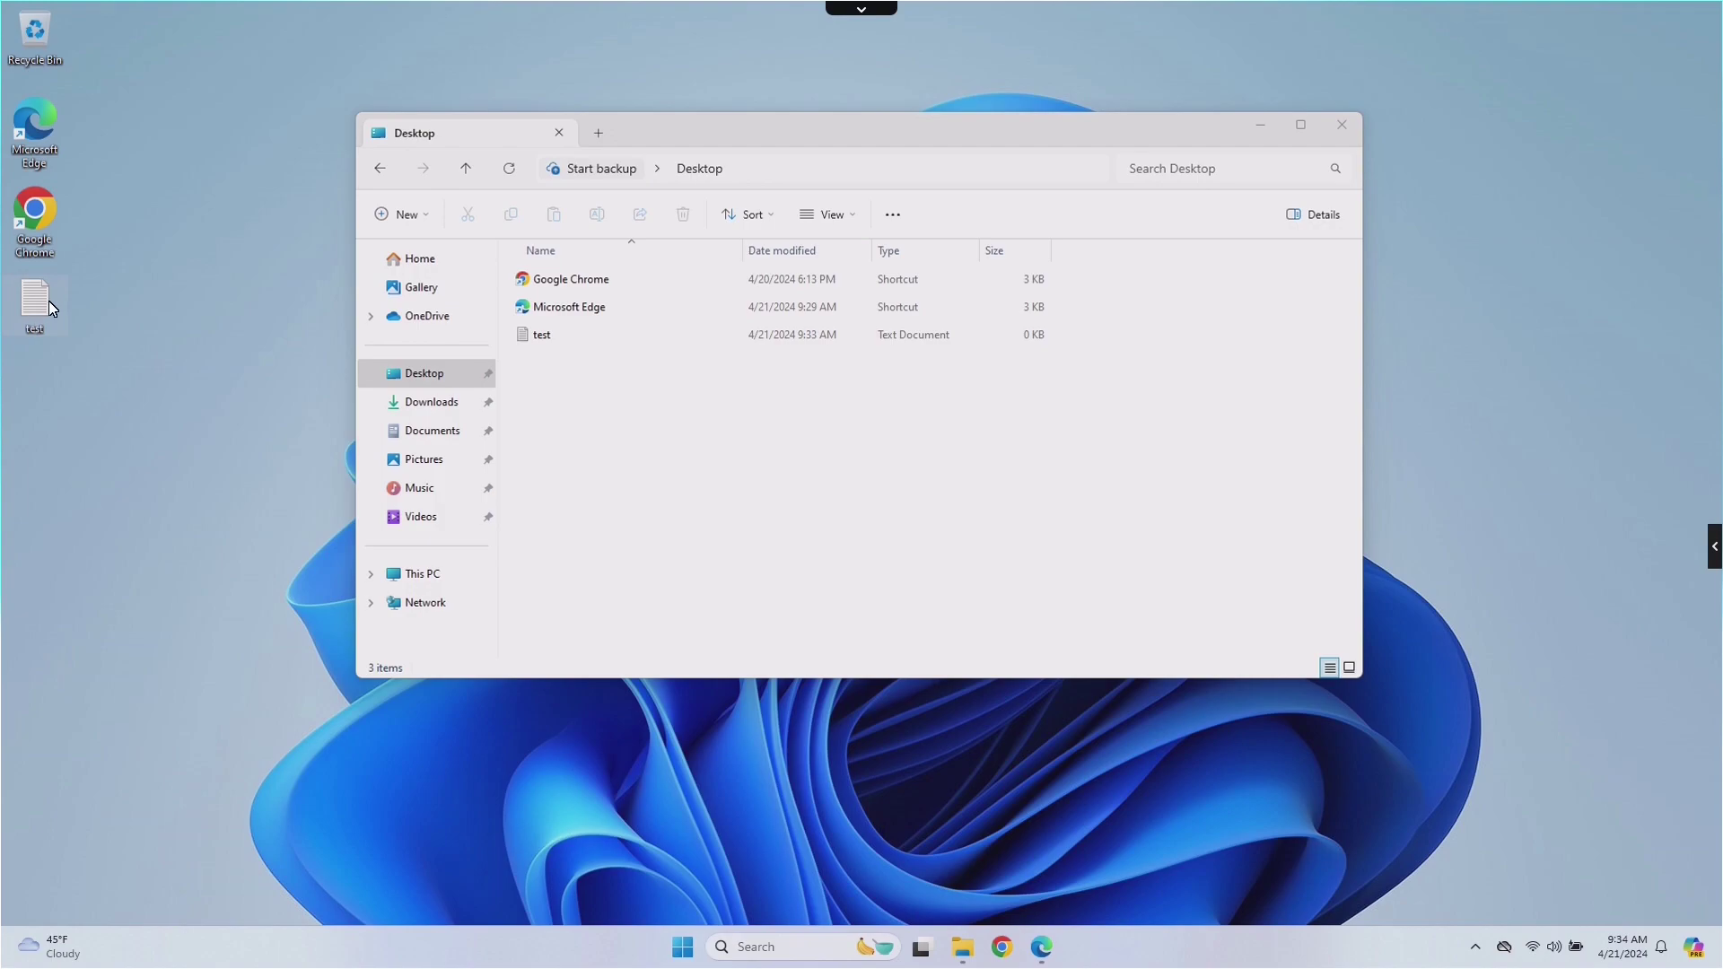
Close File Explorer and delete the test file from the desktop.
{"action": "mouse_move", "coordinate": [36, 313]}
{"action": "left_click_drag", "start_coordinate": [907, 139], "coordinate": [903, 163]}
{"action": "left_click", "coordinate": [1339, 150]}
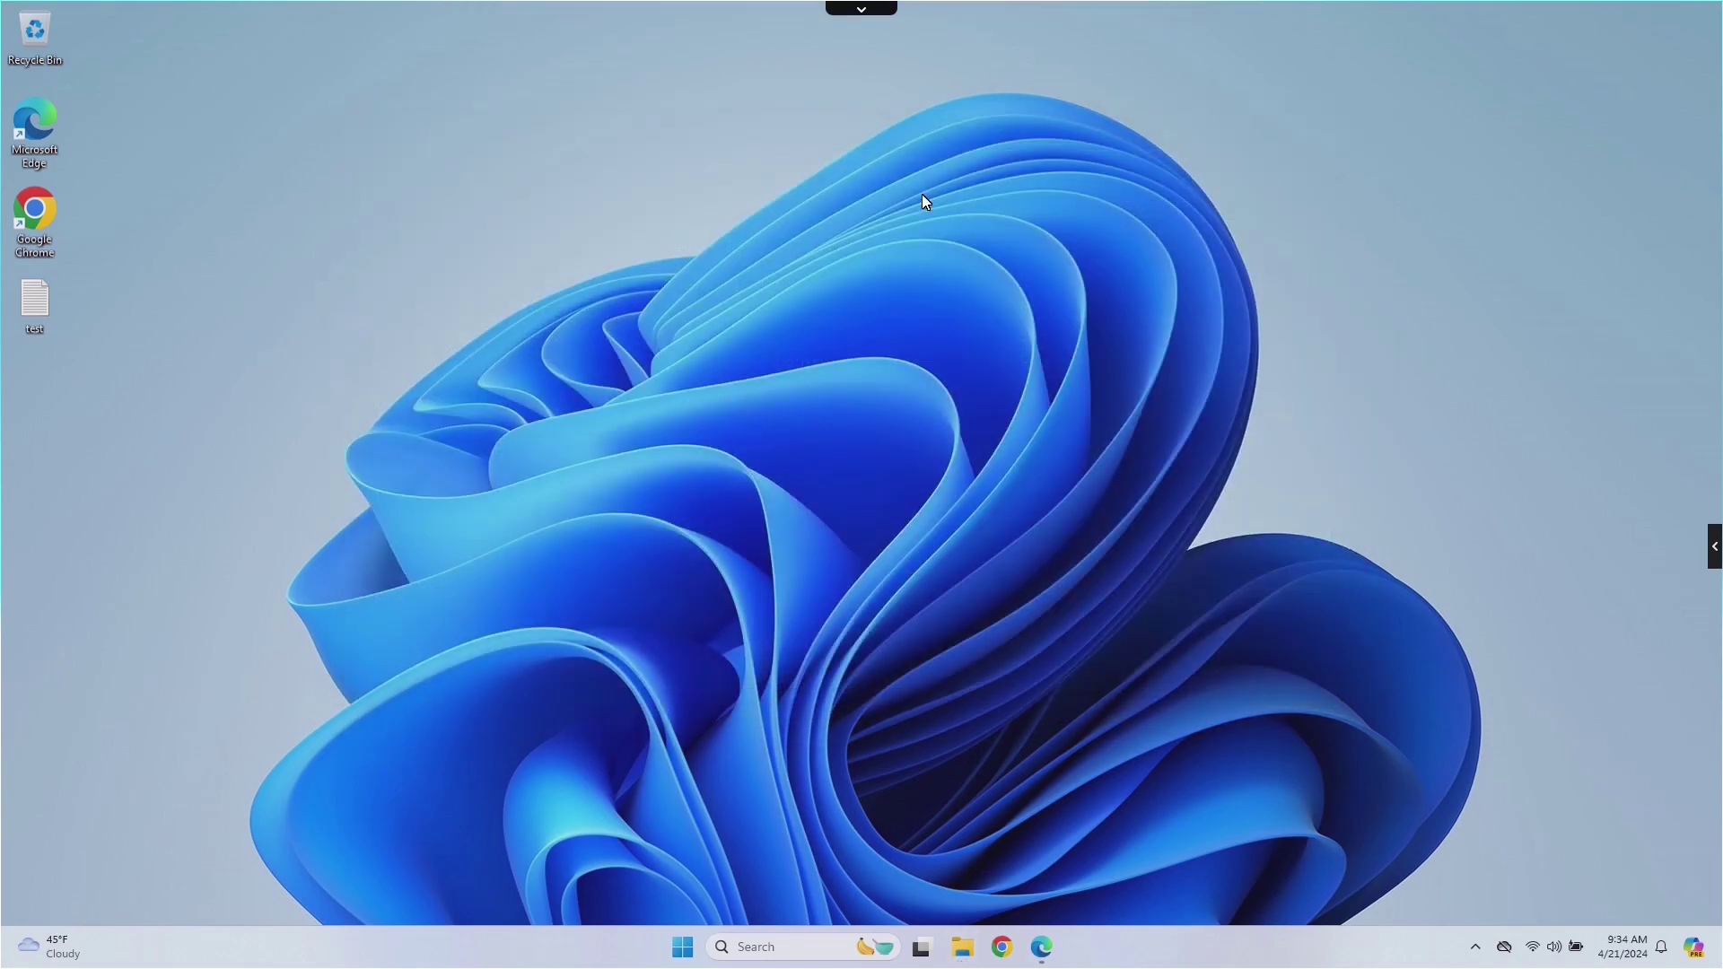
{"action": "right_click", "coordinate": [41, 298]}
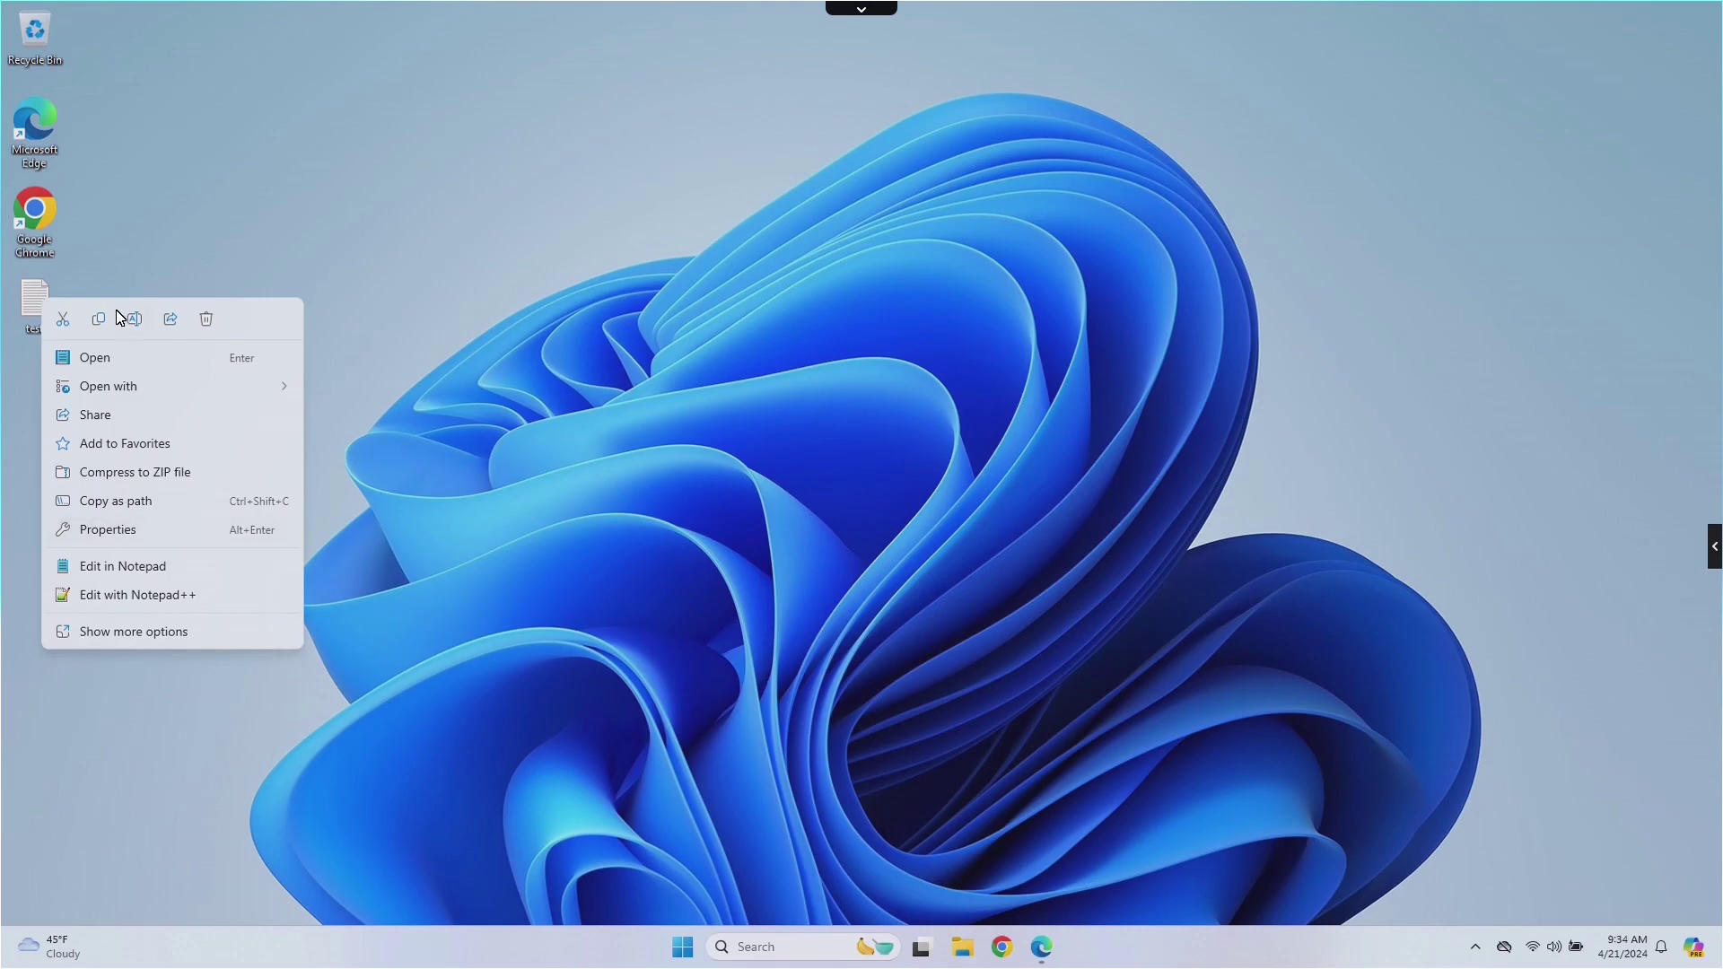
{"action": "left_click", "coordinate": [208, 319]}
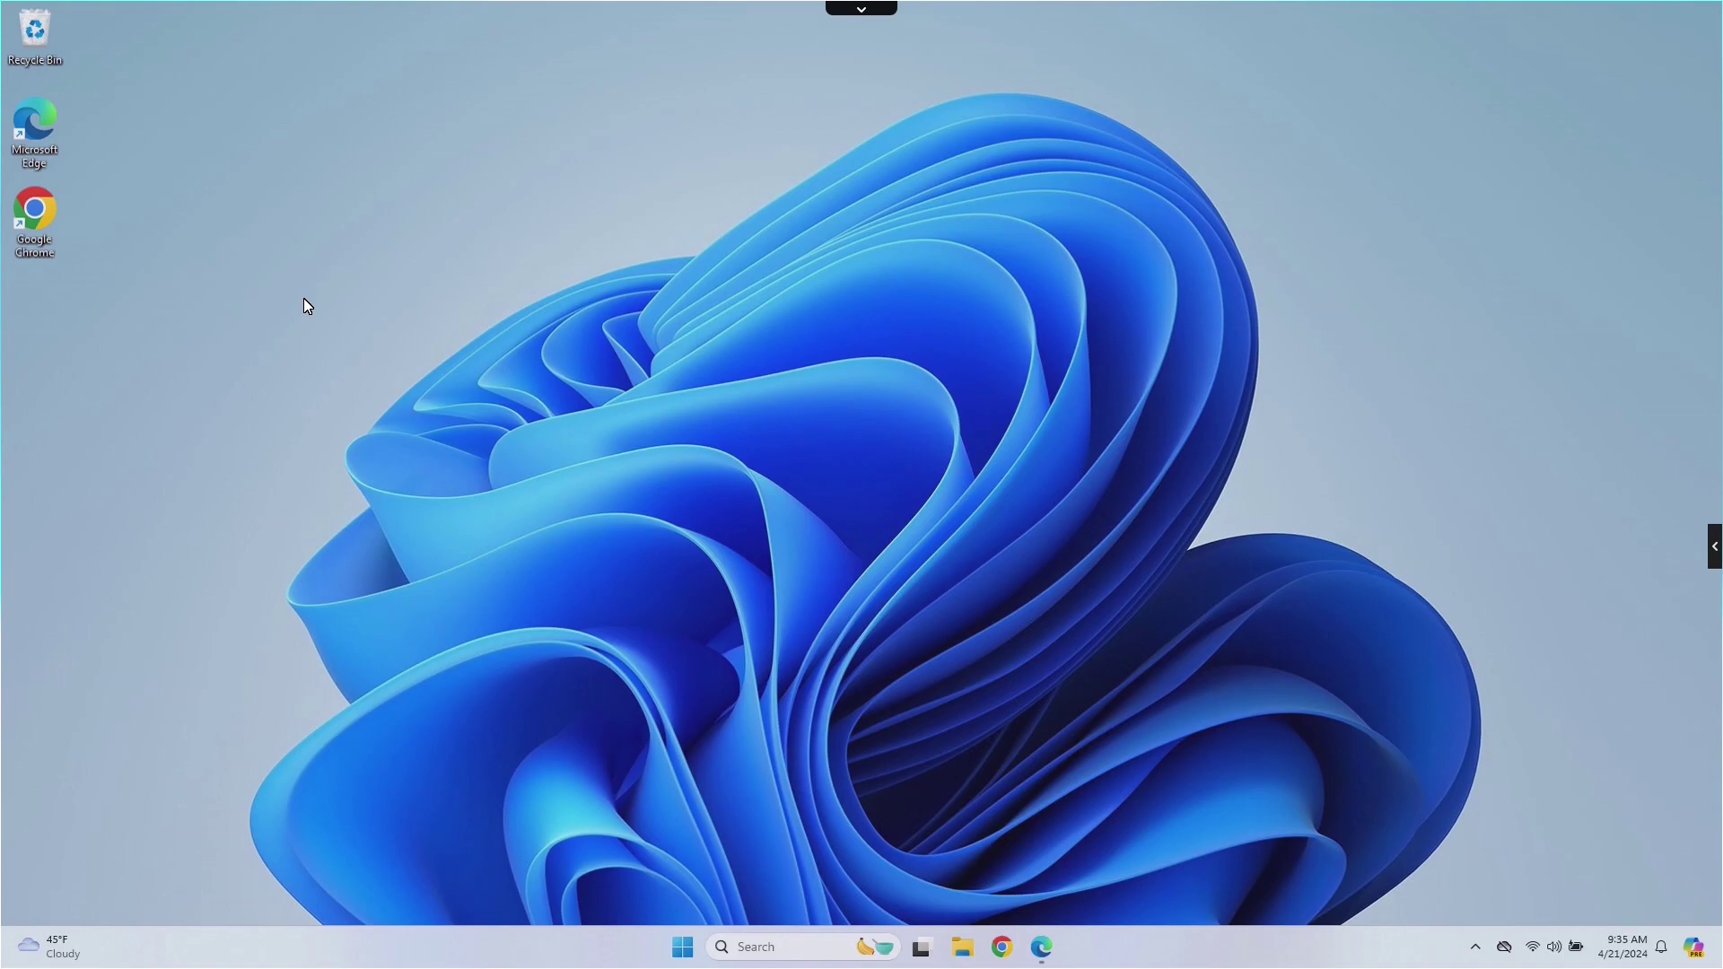
Open the Recycle Bin, permanently delete test confirming Yes, and close the window.
{"action": "double_click", "coordinate": [36, 39]}
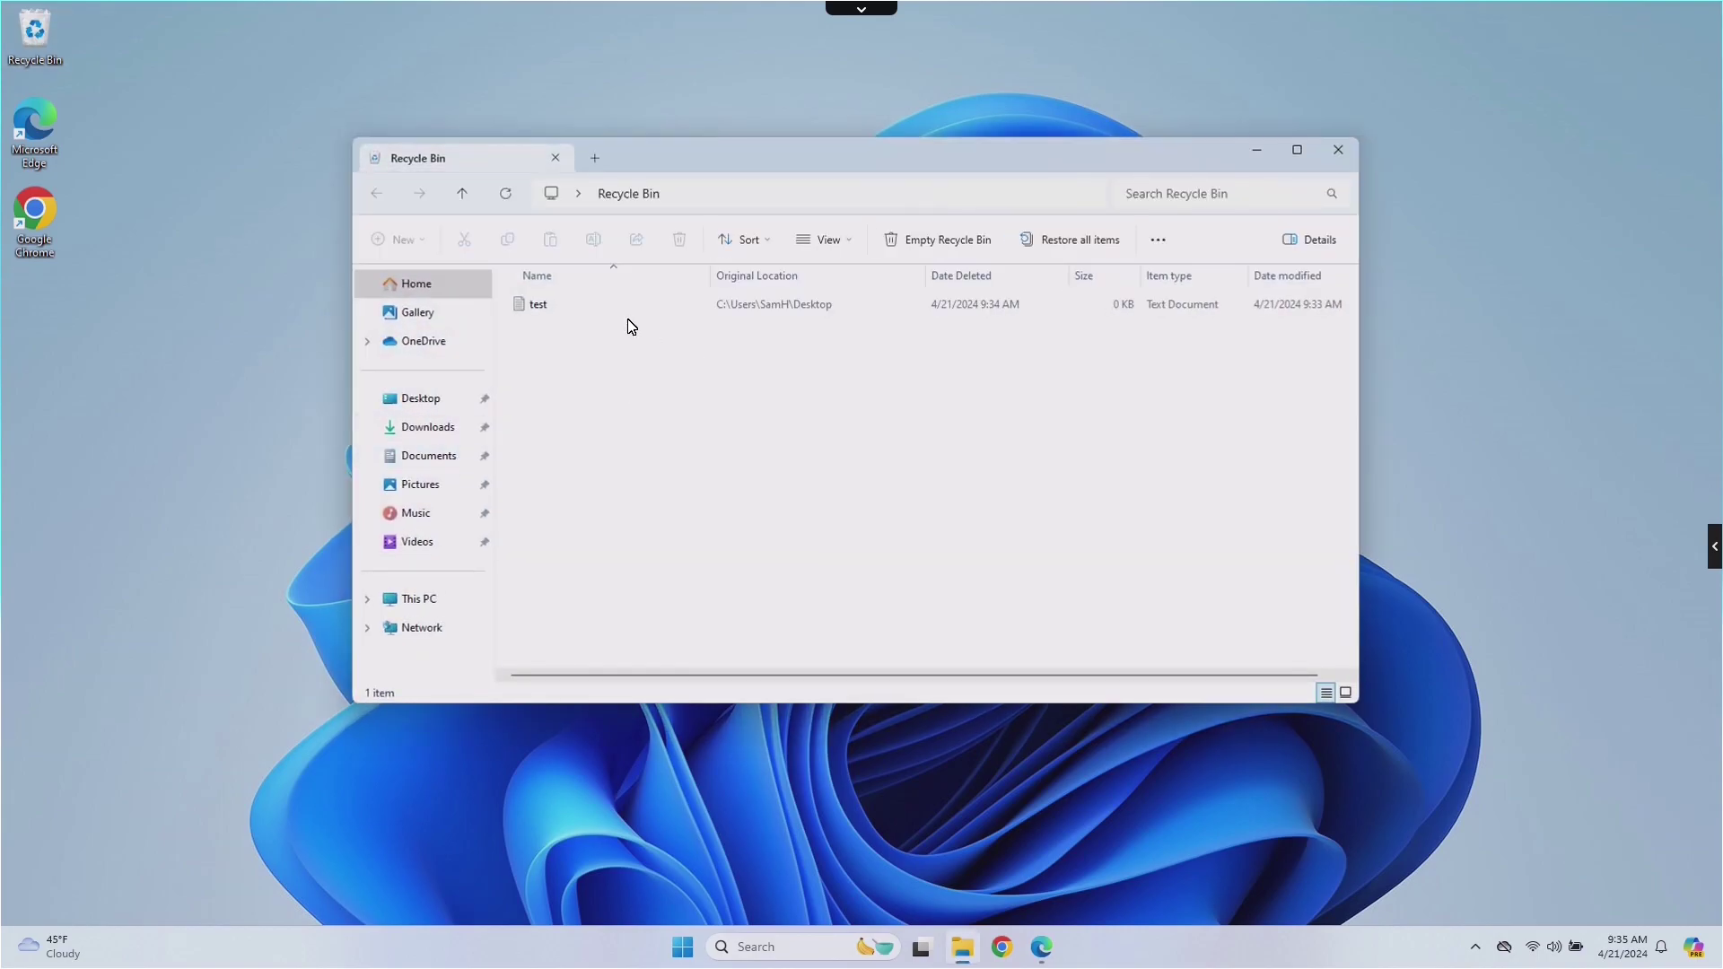
{"action": "mouse_move", "coordinate": [570, 310]}
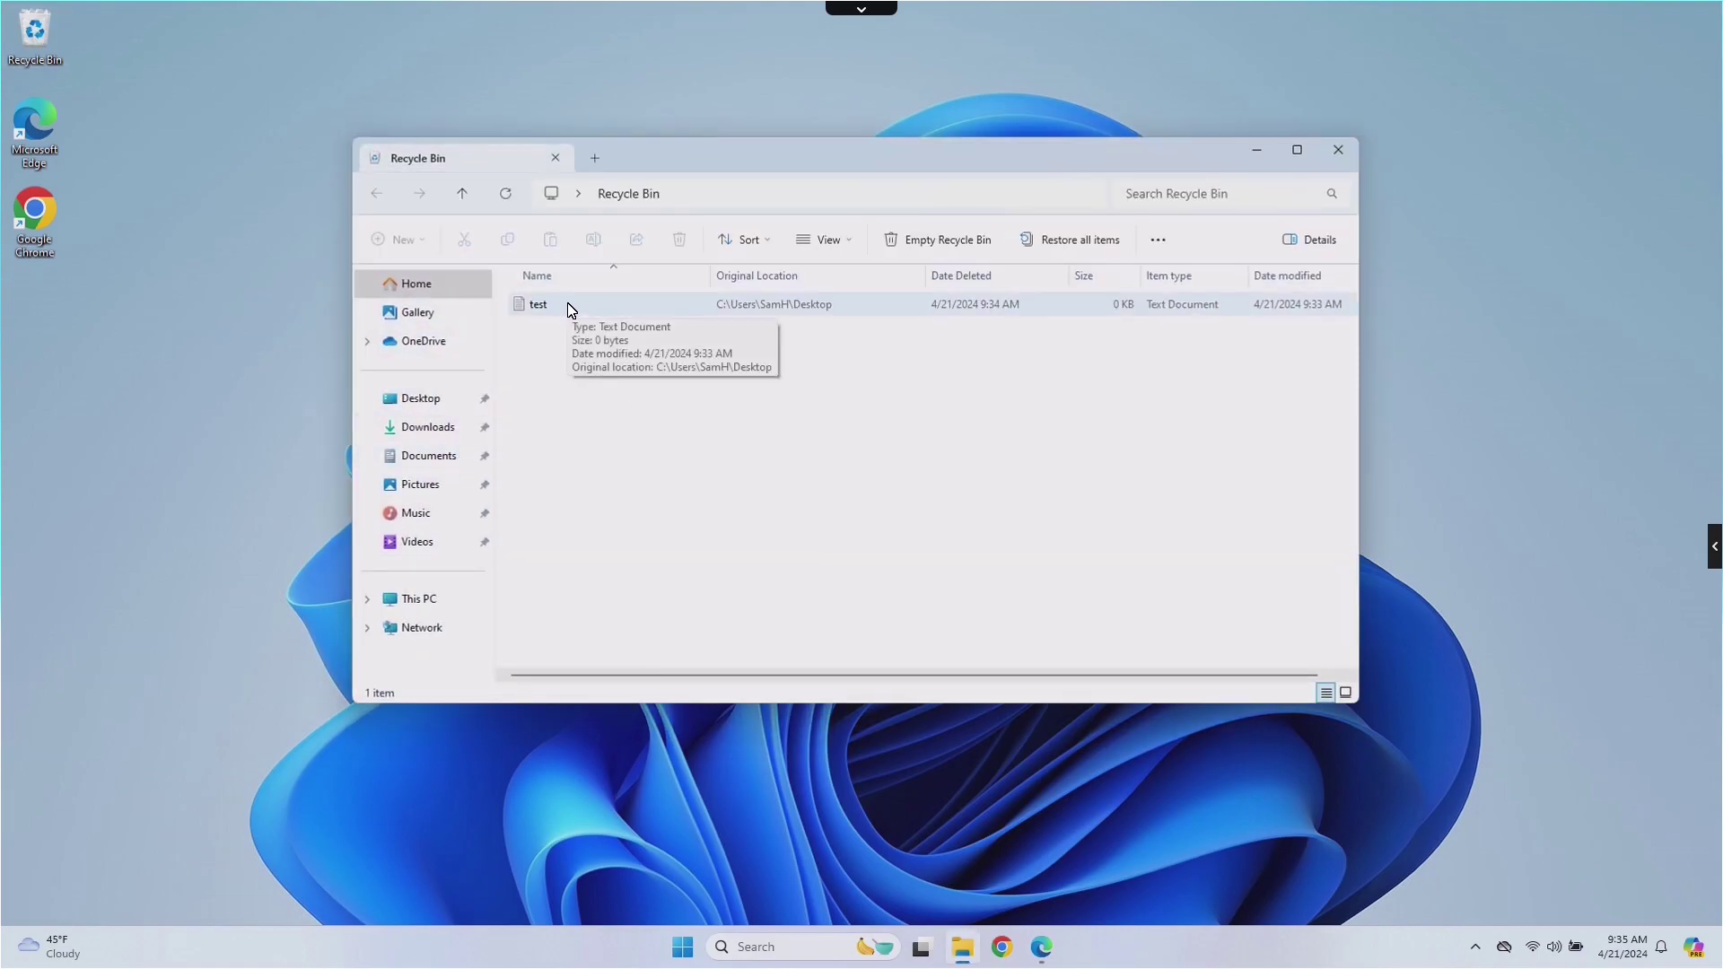
{"action": "right_click", "coordinate": [564, 311]}
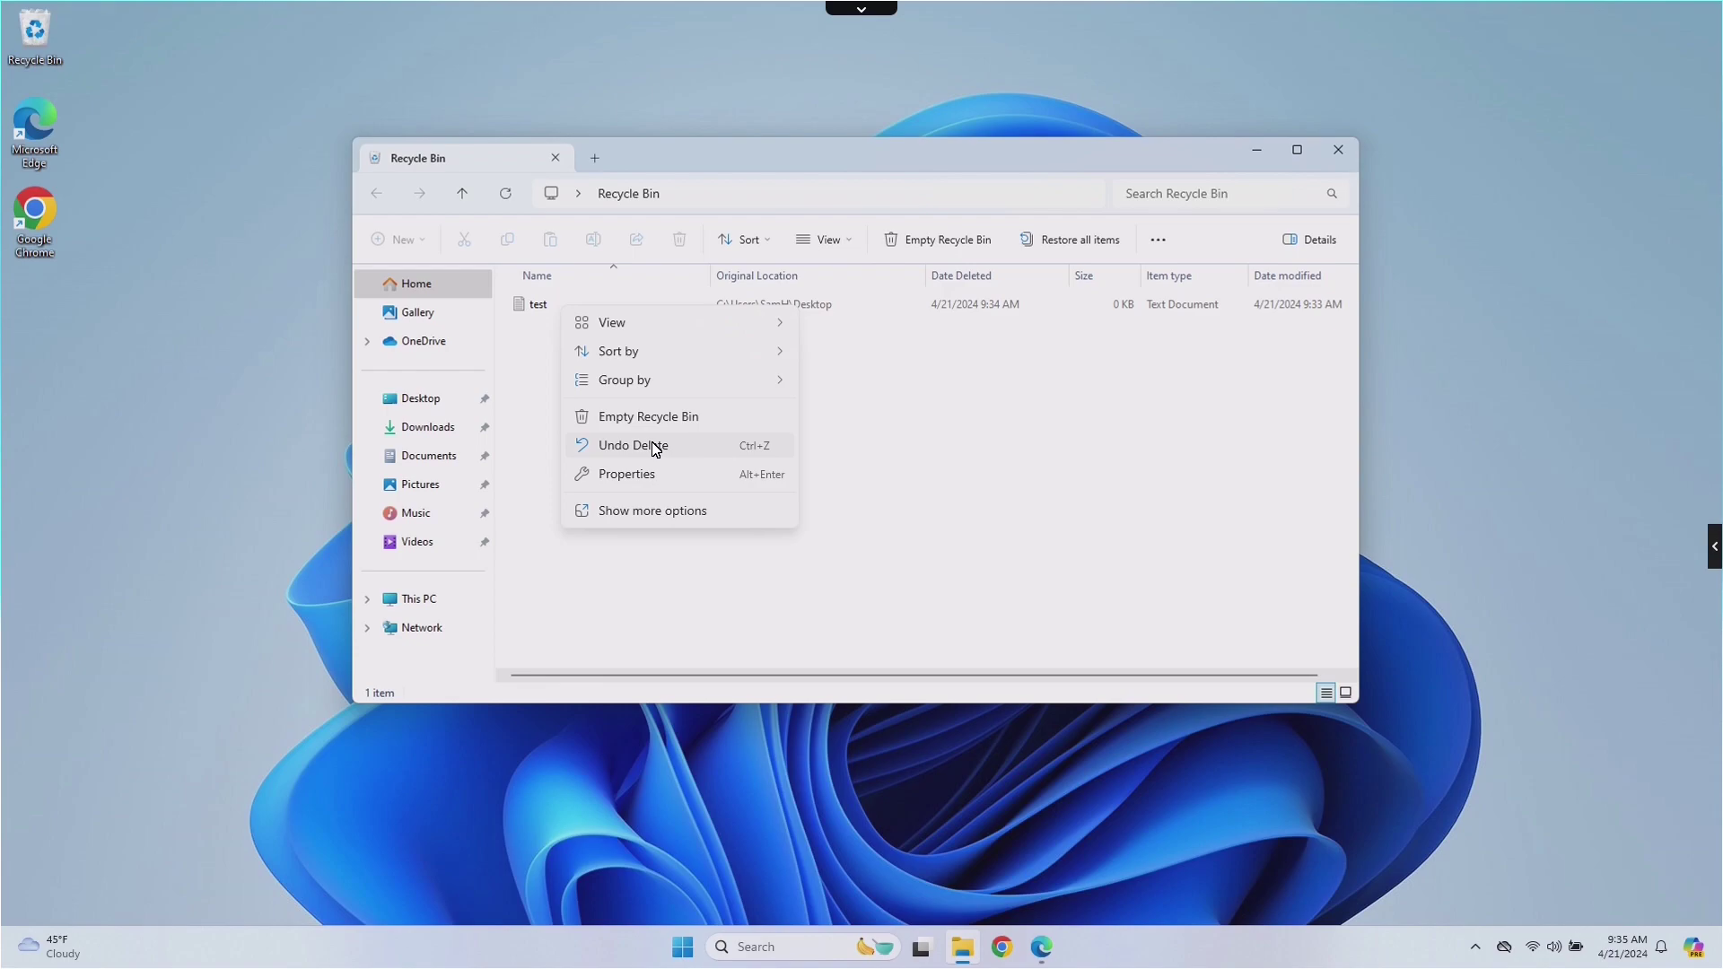
{"action": "left_click_drag", "start_coordinate": [538, 305], "coordinate": [572, 346]}
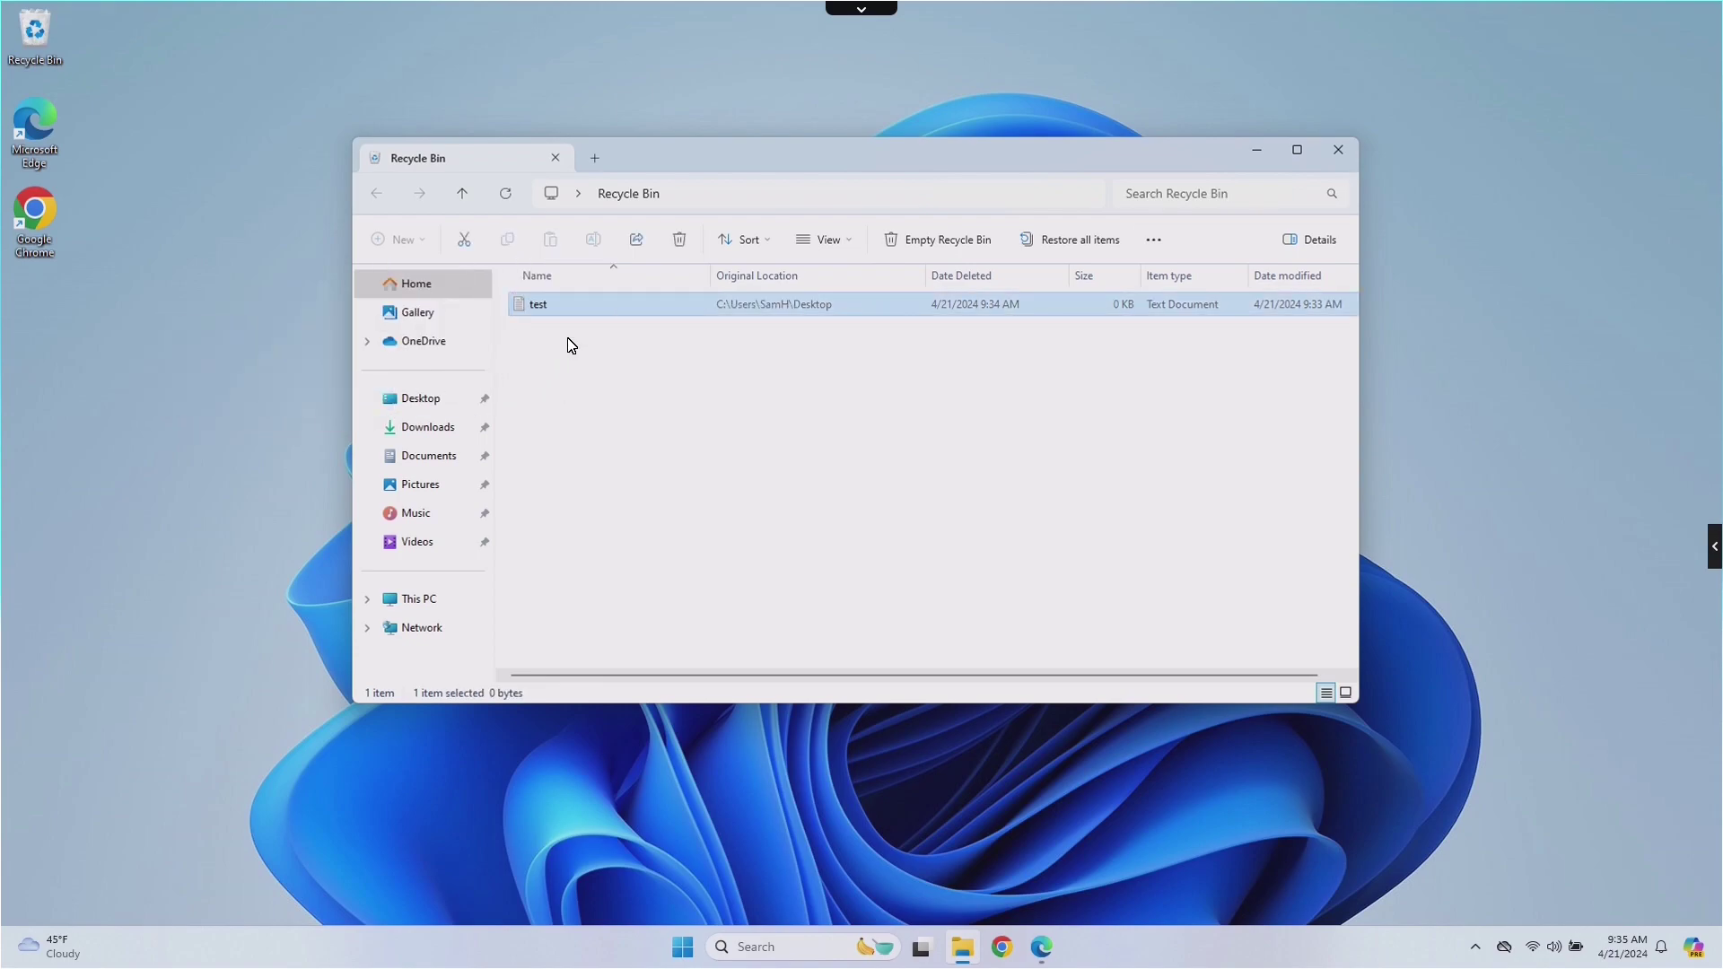
{"action": "right_click", "coordinate": [556, 309]}
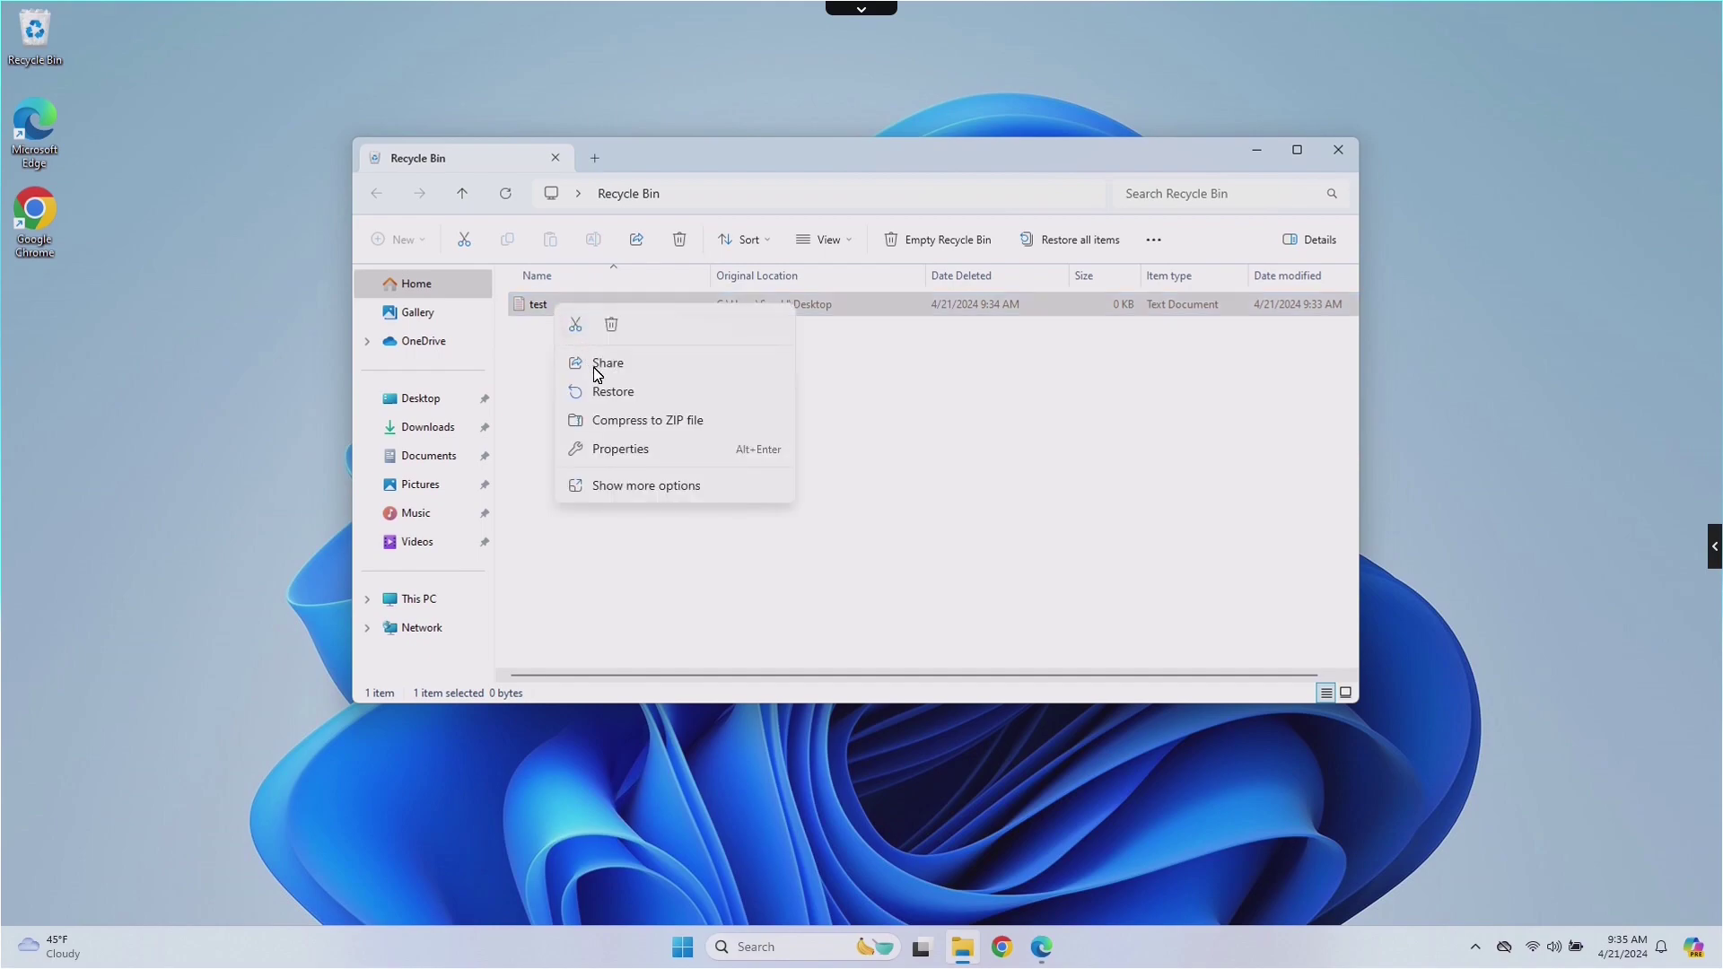
{"action": "left_click", "coordinate": [615, 333]}
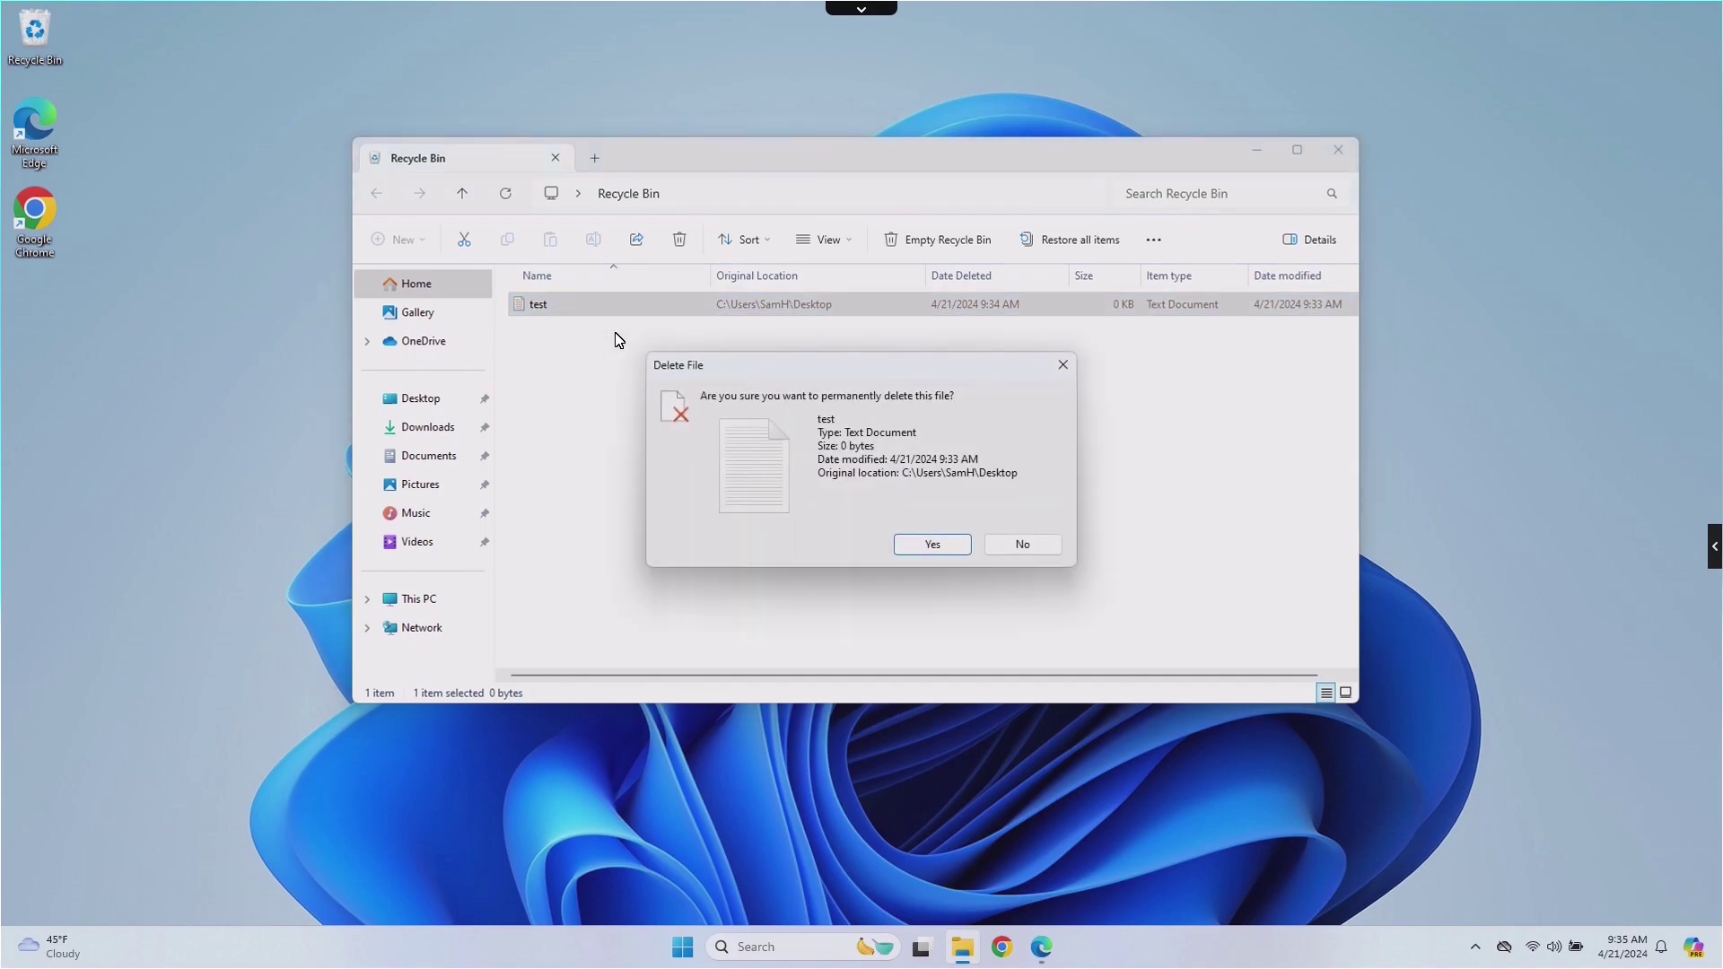
{"action": "left_click", "coordinate": [924, 545]}
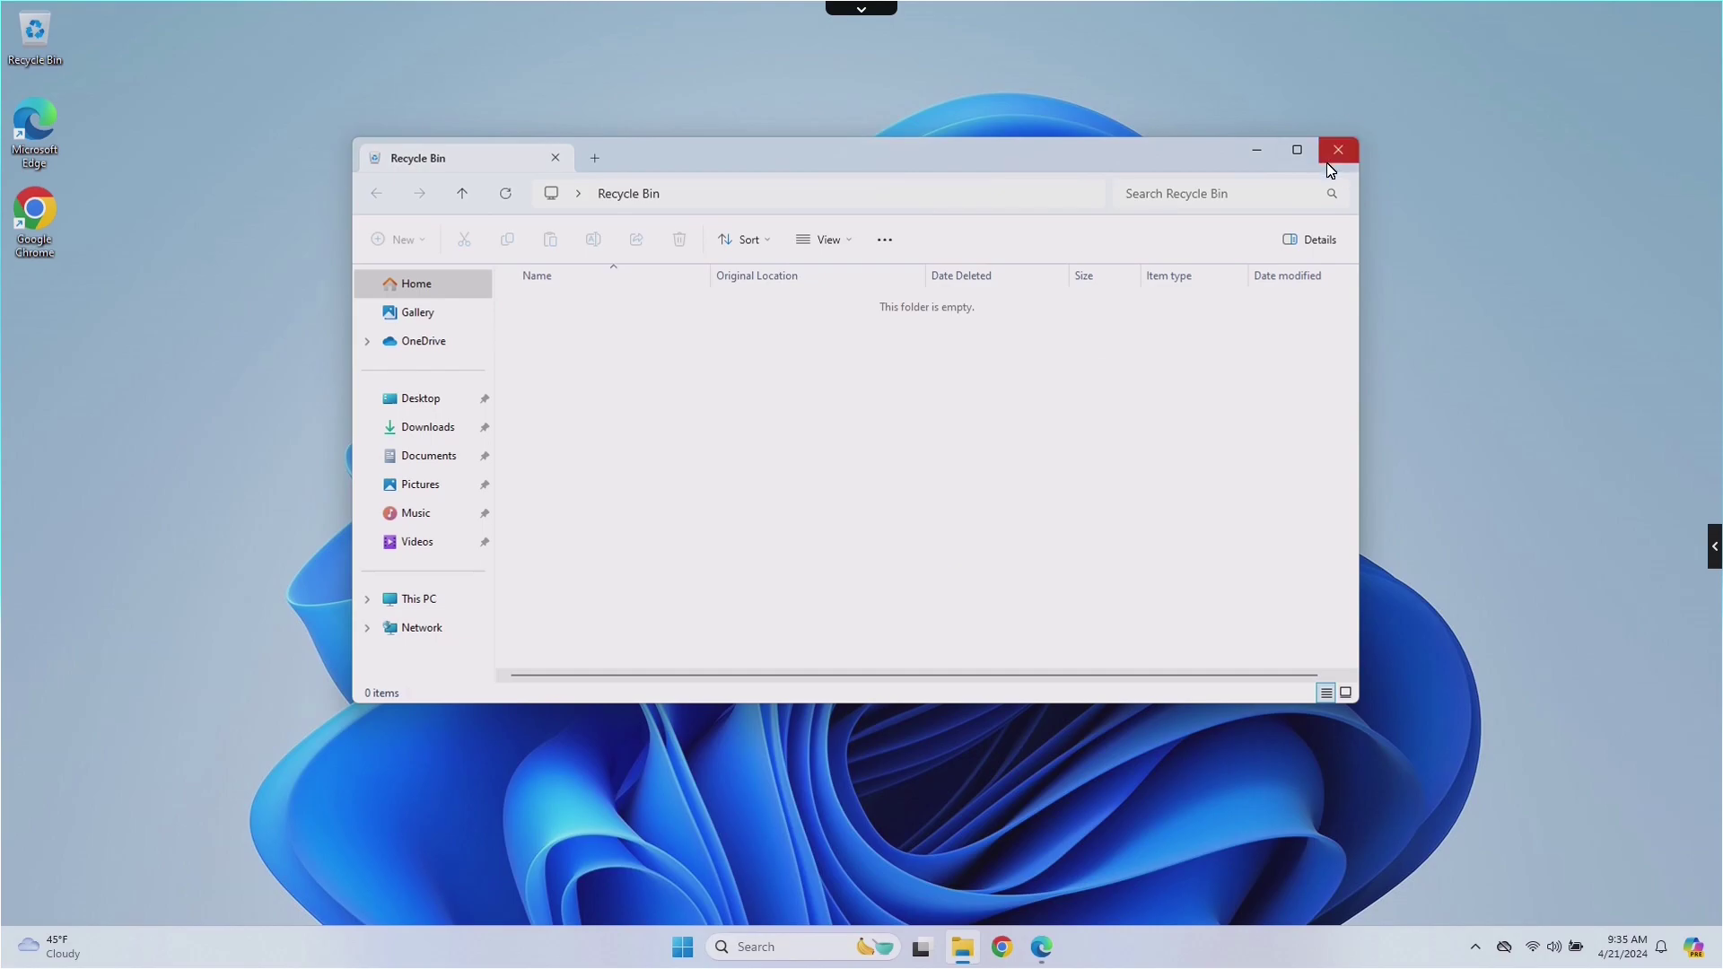
{"action": "left_click", "coordinate": [1328, 164]}
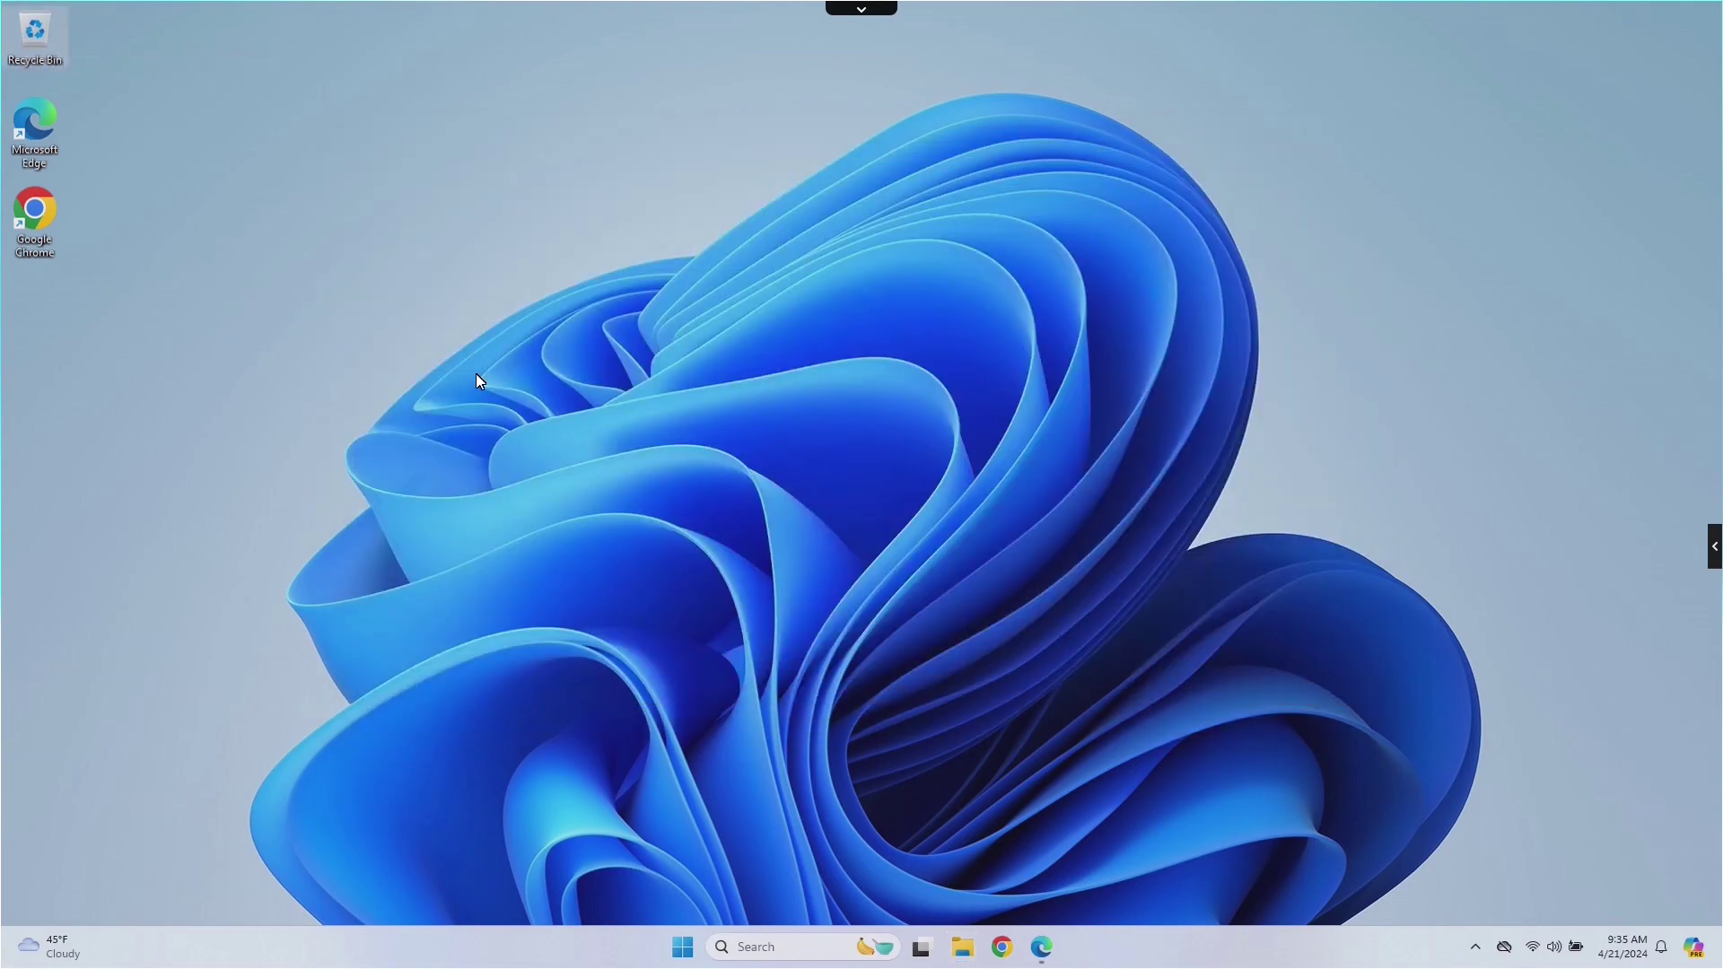